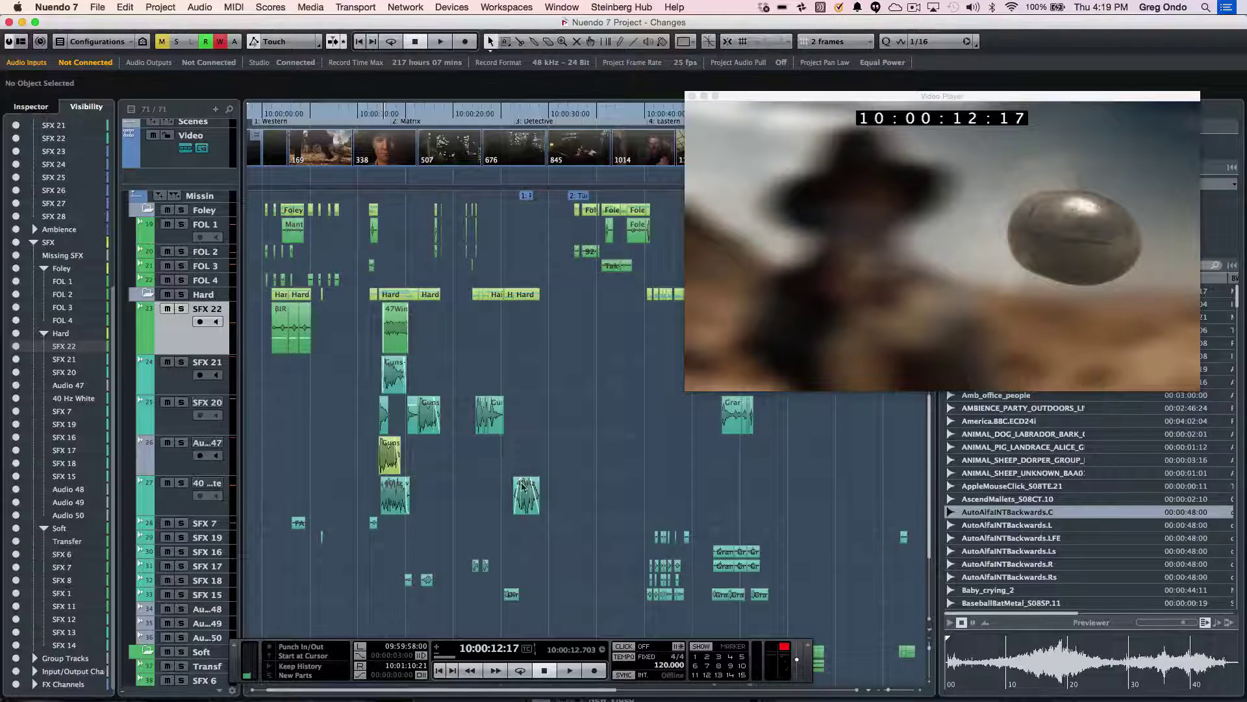
# Move the Granaten-26.L event on the SFX 20 track earlier so that it starts at 10:00:37:09.
pyautogui.click(352, 8)
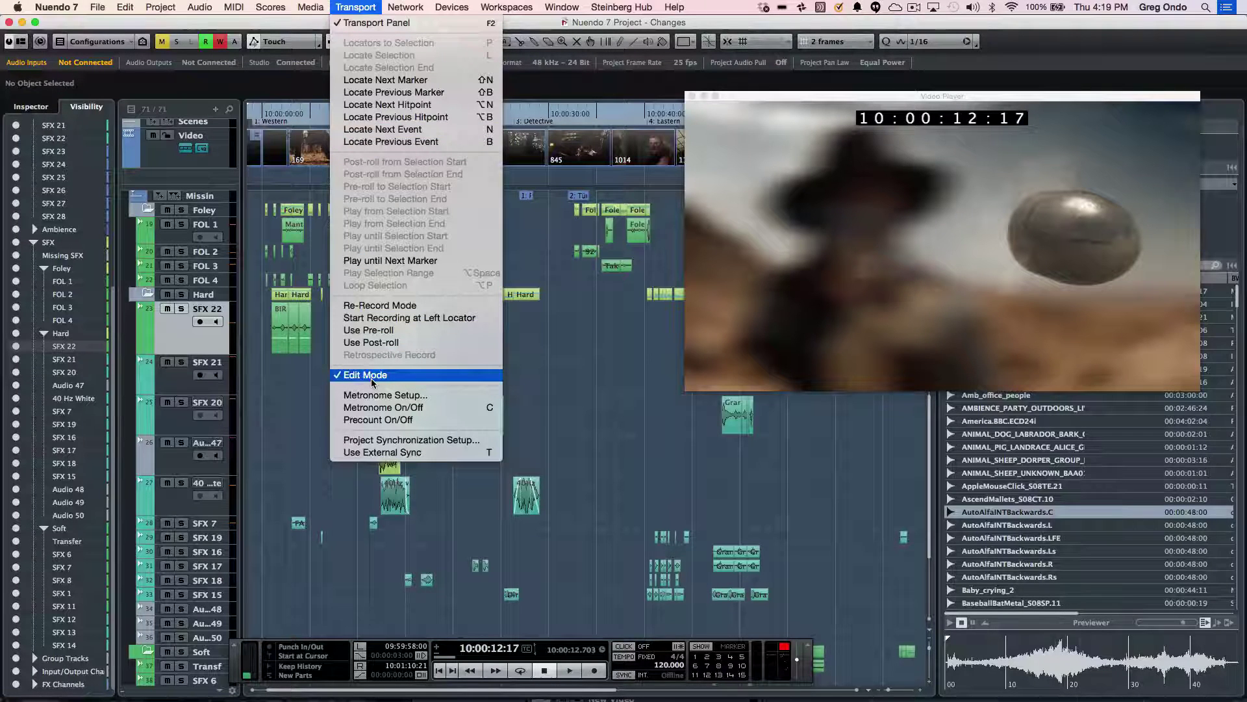
pyautogui.click(700, 409)
pyautogui.moveTo(723, 402); pyautogui.dragTo(676, 402)
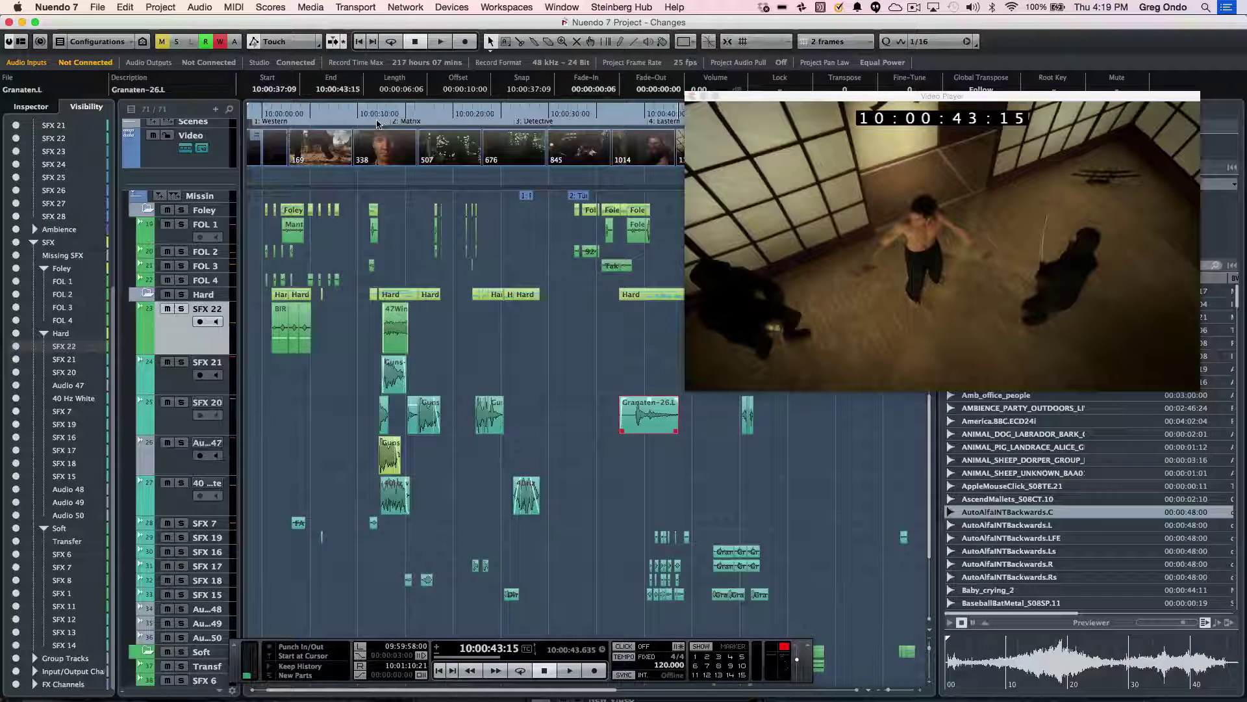
# Play the project from 10:00:09:15 through the layered gunshot effects, stop, and locate the playhead to the selected event.
pyautogui.click(352, 123)
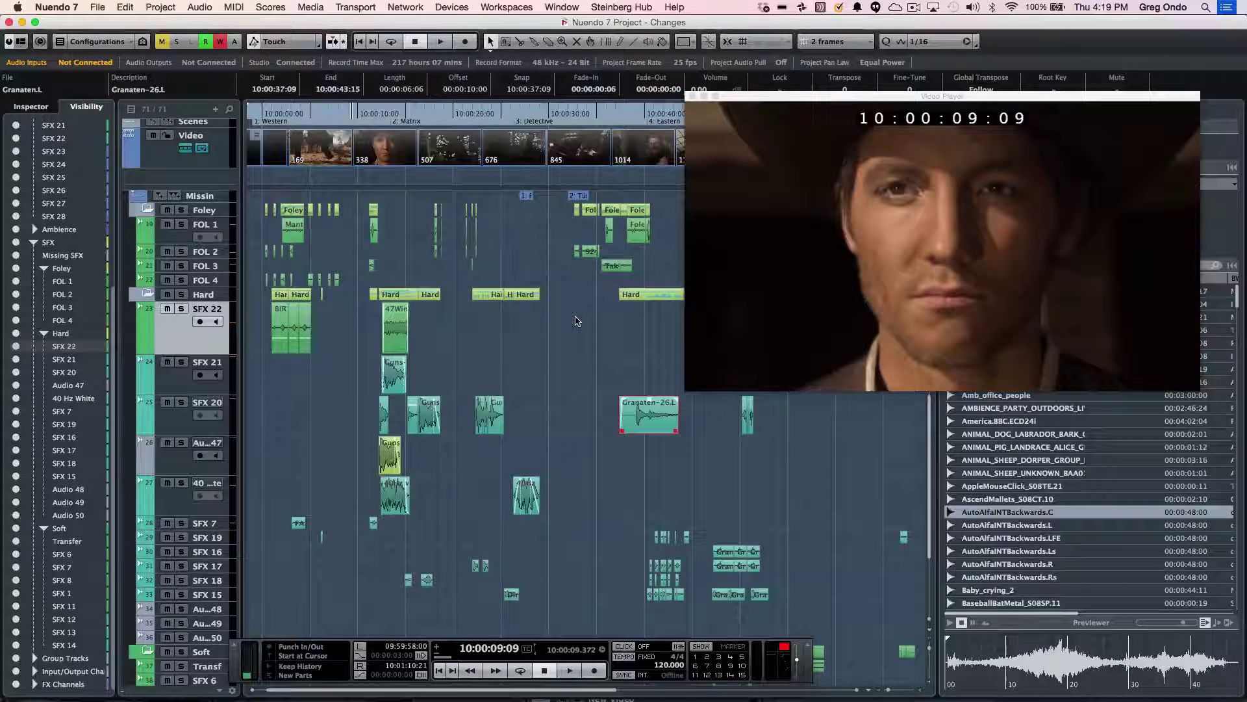
pyautogui.press('h')
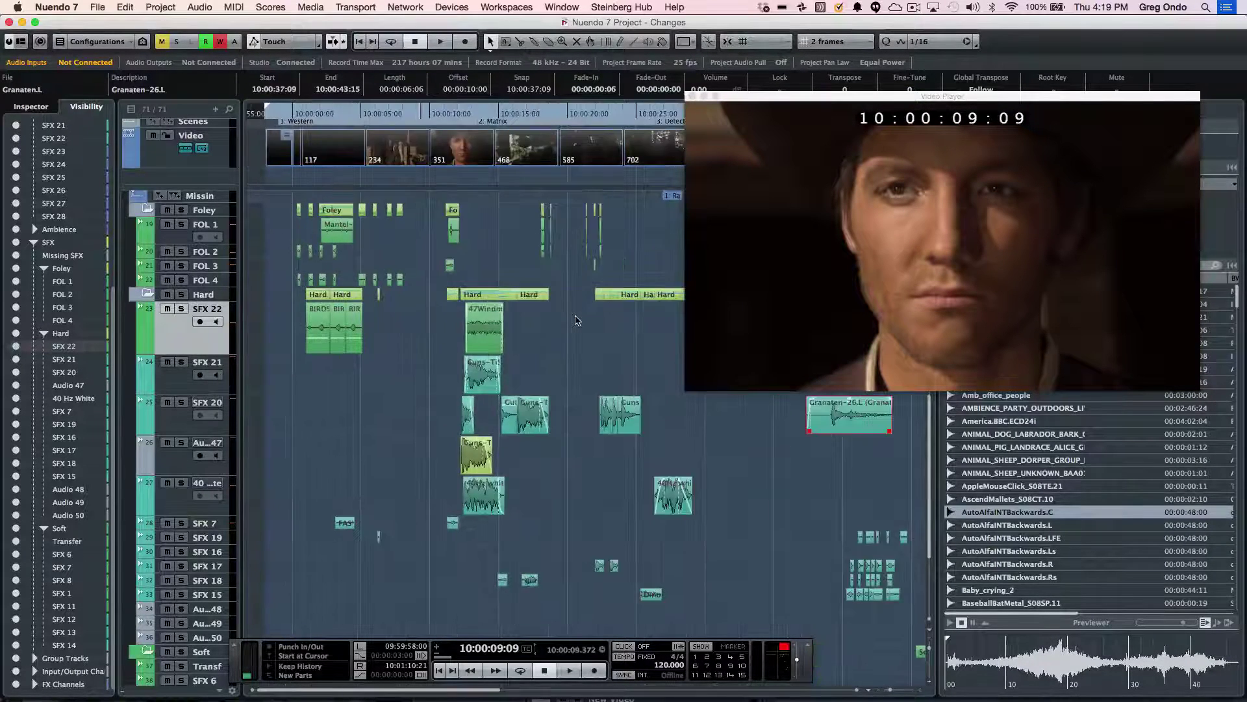
pyautogui.click(429, 121)
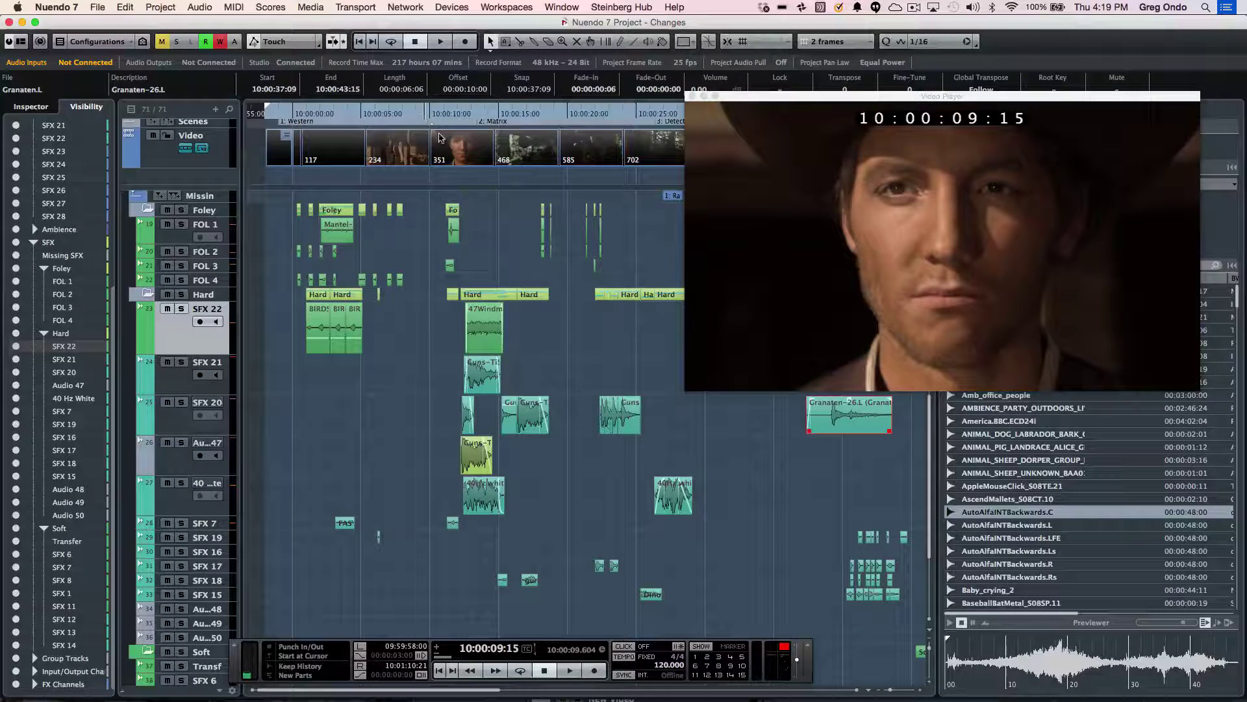
pyautogui.press('space')
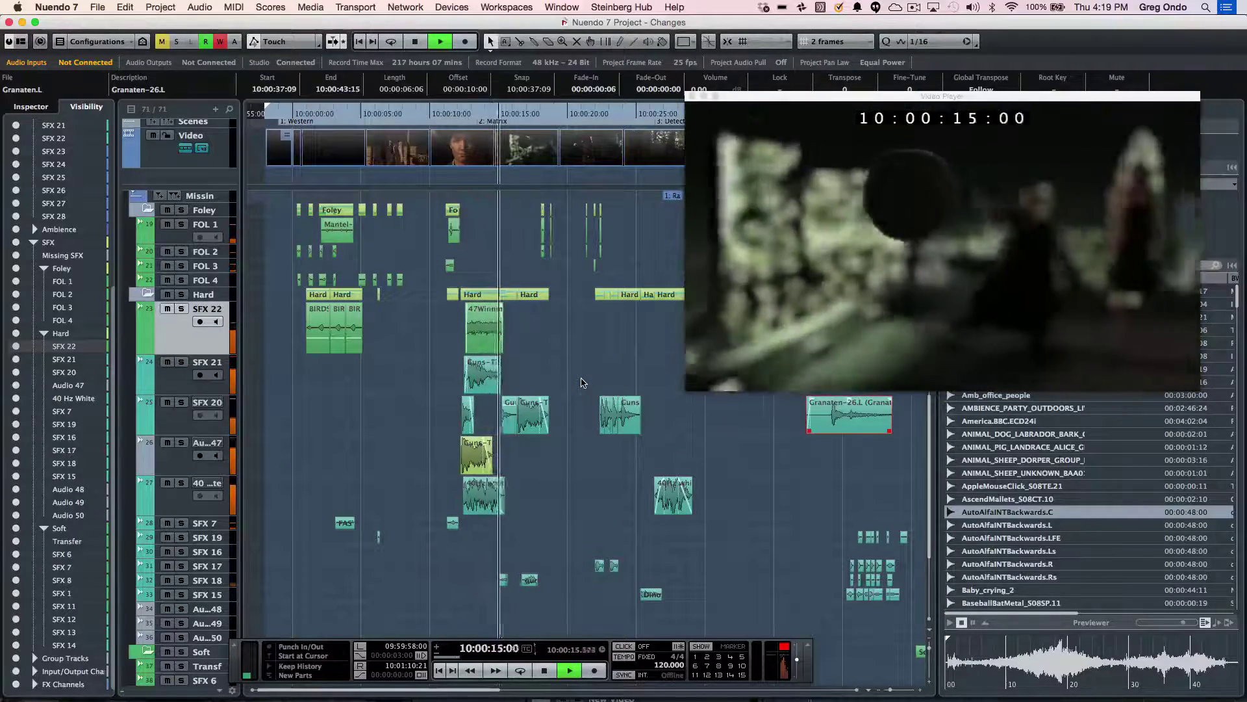
pyautogui.press('space')
pyautogui.press('l')
# Audition the stacked gunshot events around 10:00:13 one by one with the Play tool, including those on SFX 22, SFX 20 and Audio 47.
pyautogui.rightClick(441, 300)
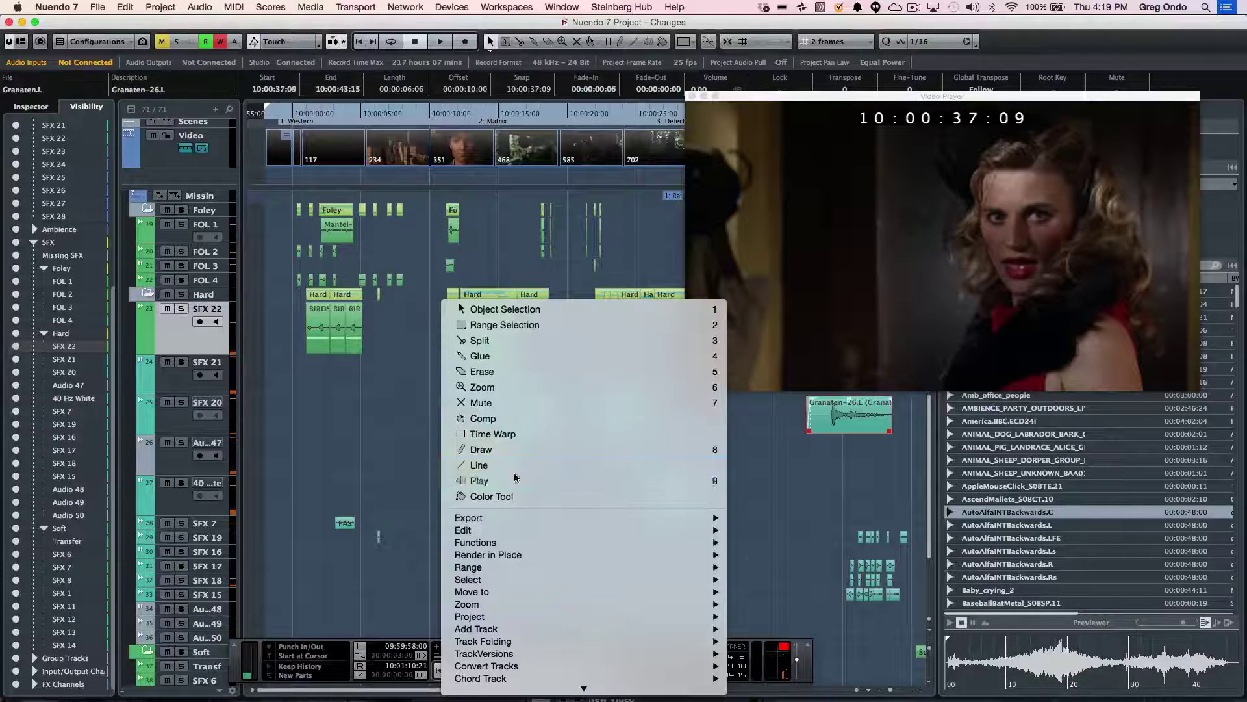
pyautogui.click(514, 465)
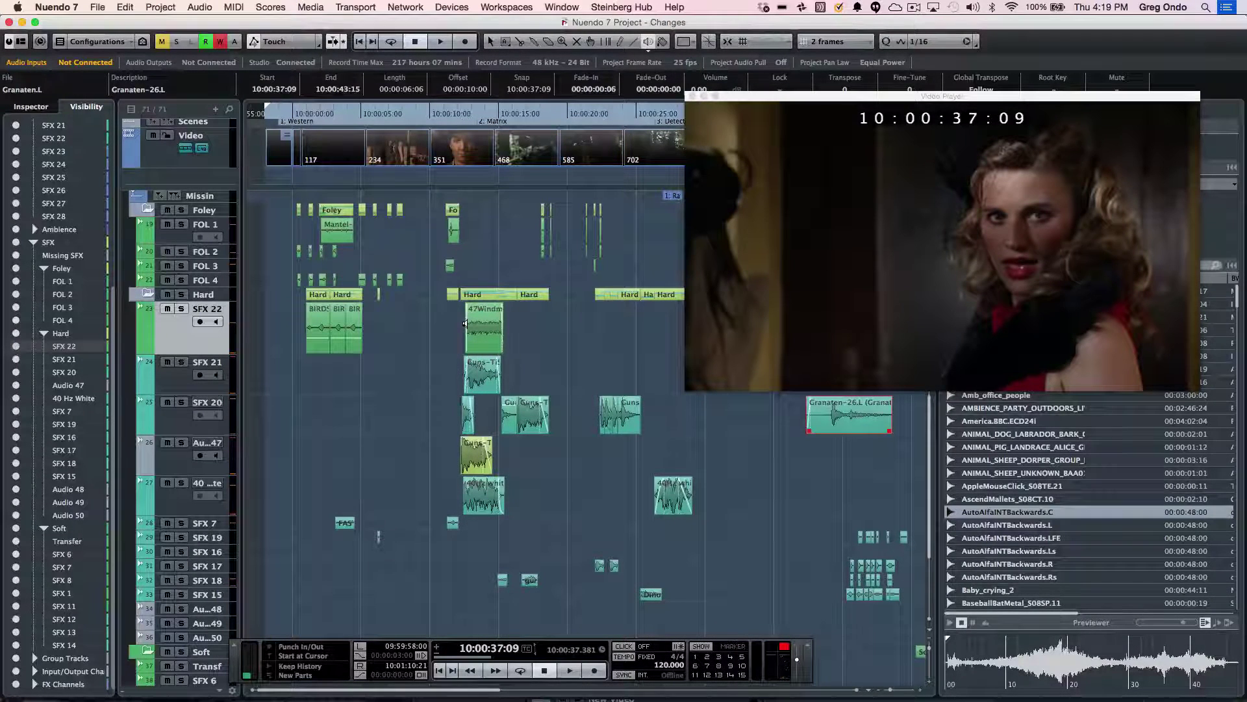
pyautogui.click(460, 324)
pyautogui.press('space')
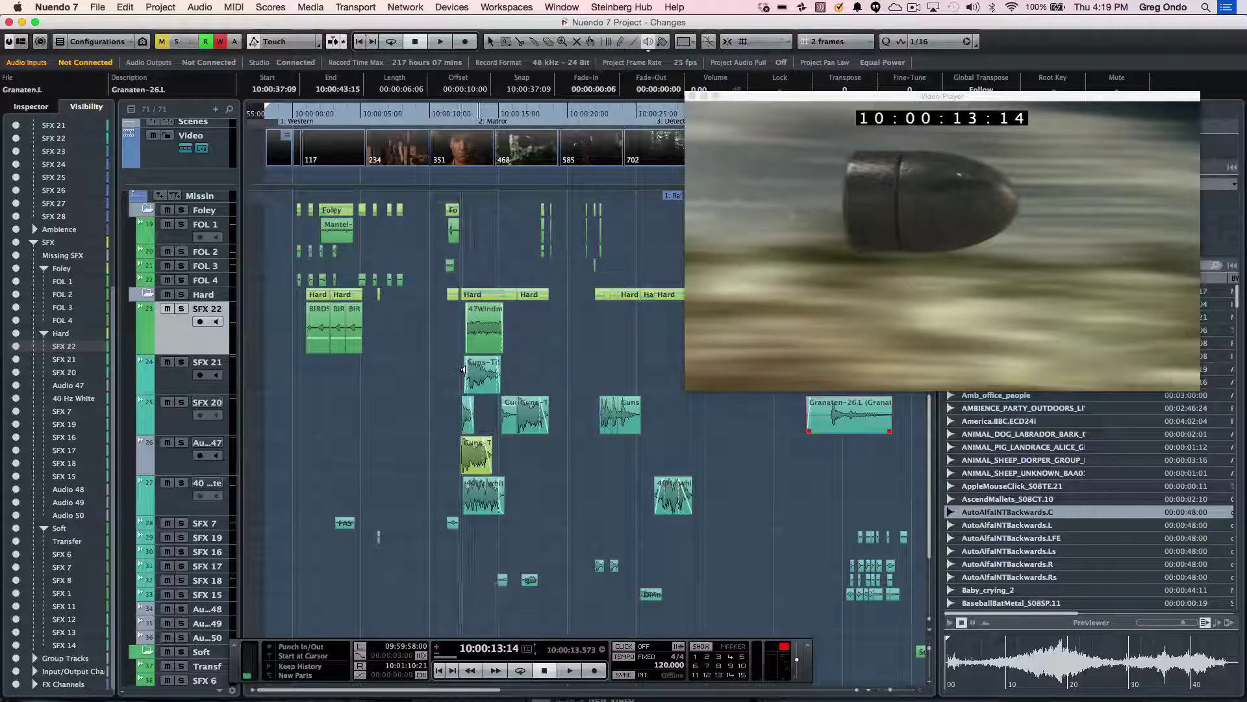
pyautogui.click(462, 404)
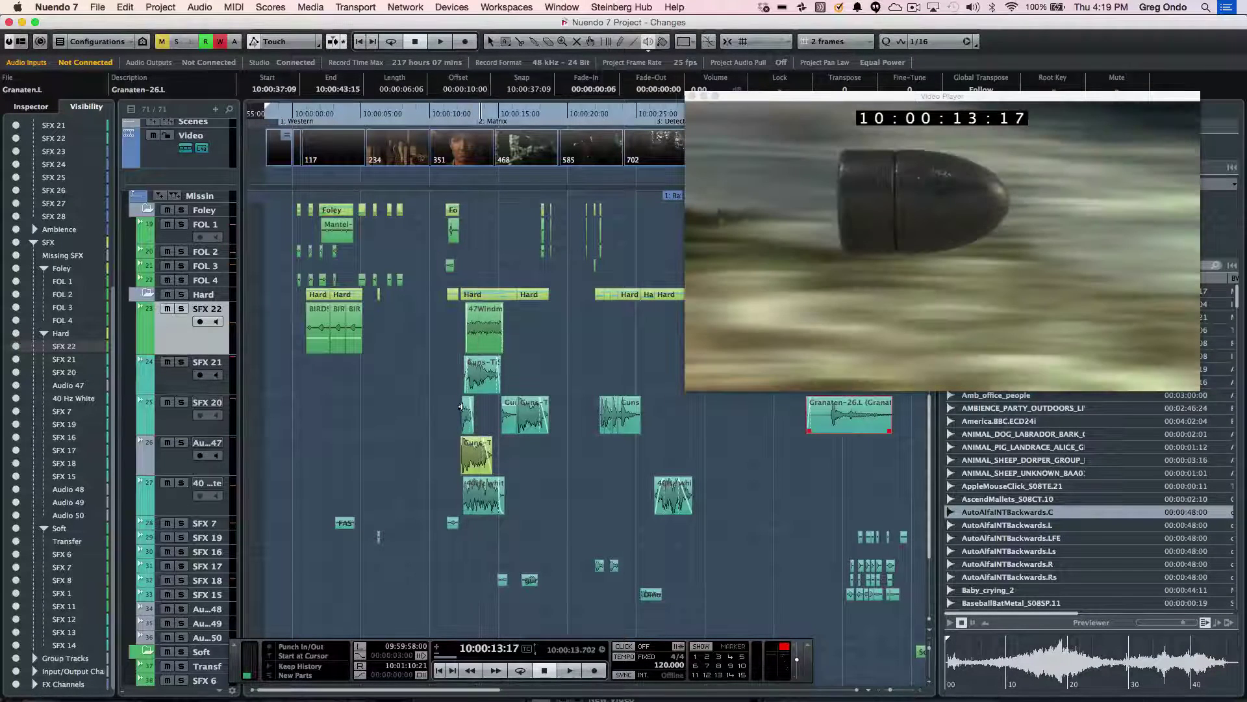
pyautogui.click(453, 465)
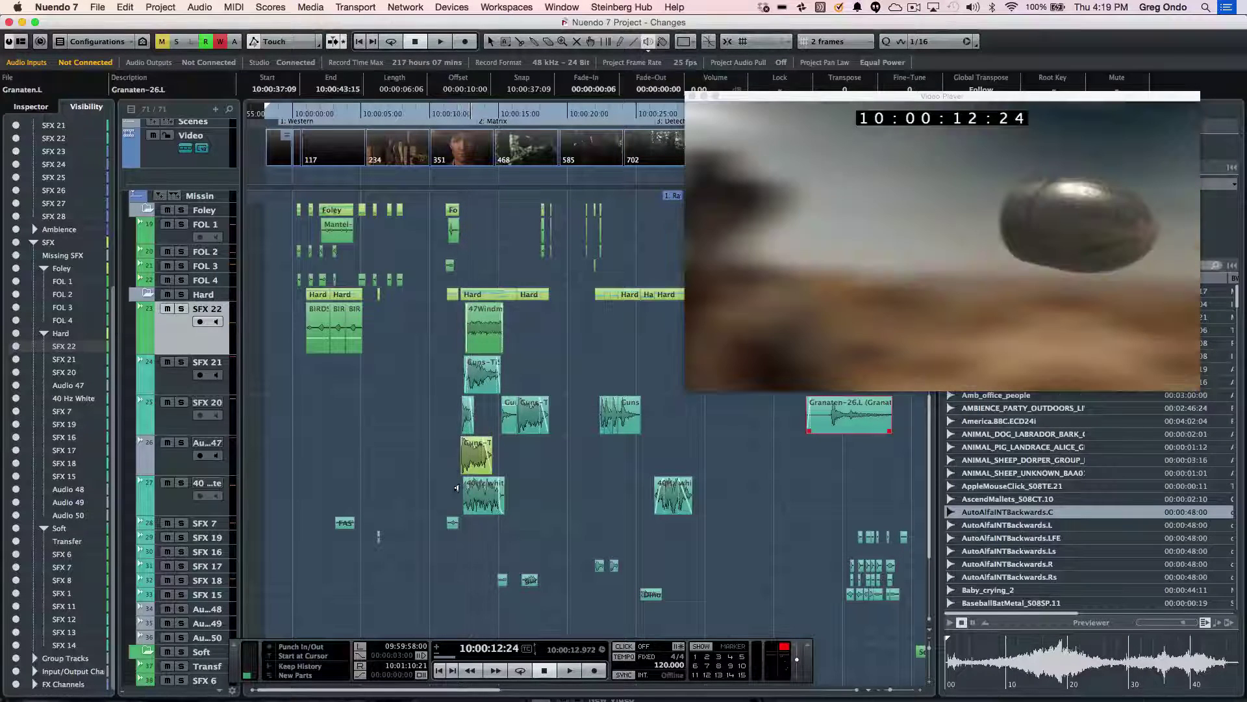
# Play all gunshot layers together from just before the shot, stop, and return the playhead to the selected event.
pyautogui.moveTo(468, 108)
pyautogui.mouseDown()
pyautogui.moveTo(482, 108)
pyautogui.moveTo(454, 116)
pyautogui.mouseUp()
pyautogui.press('space')
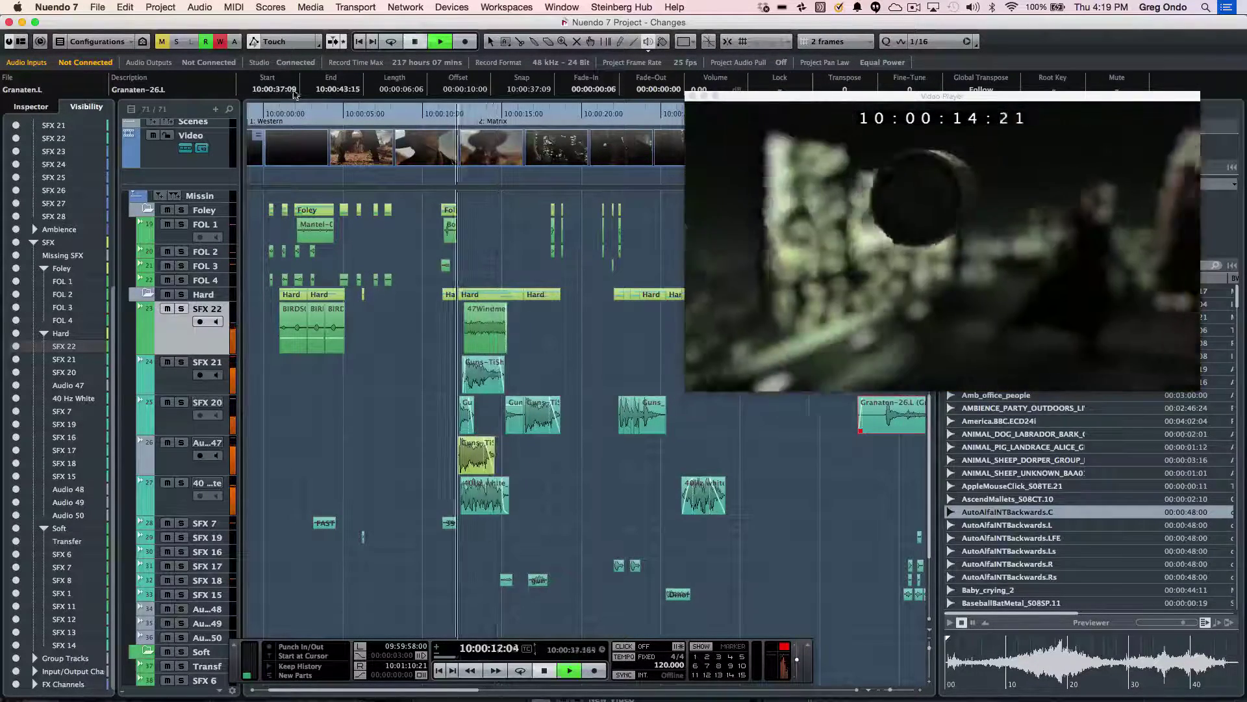
pyautogui.press('space')
pyautogui.press('l')
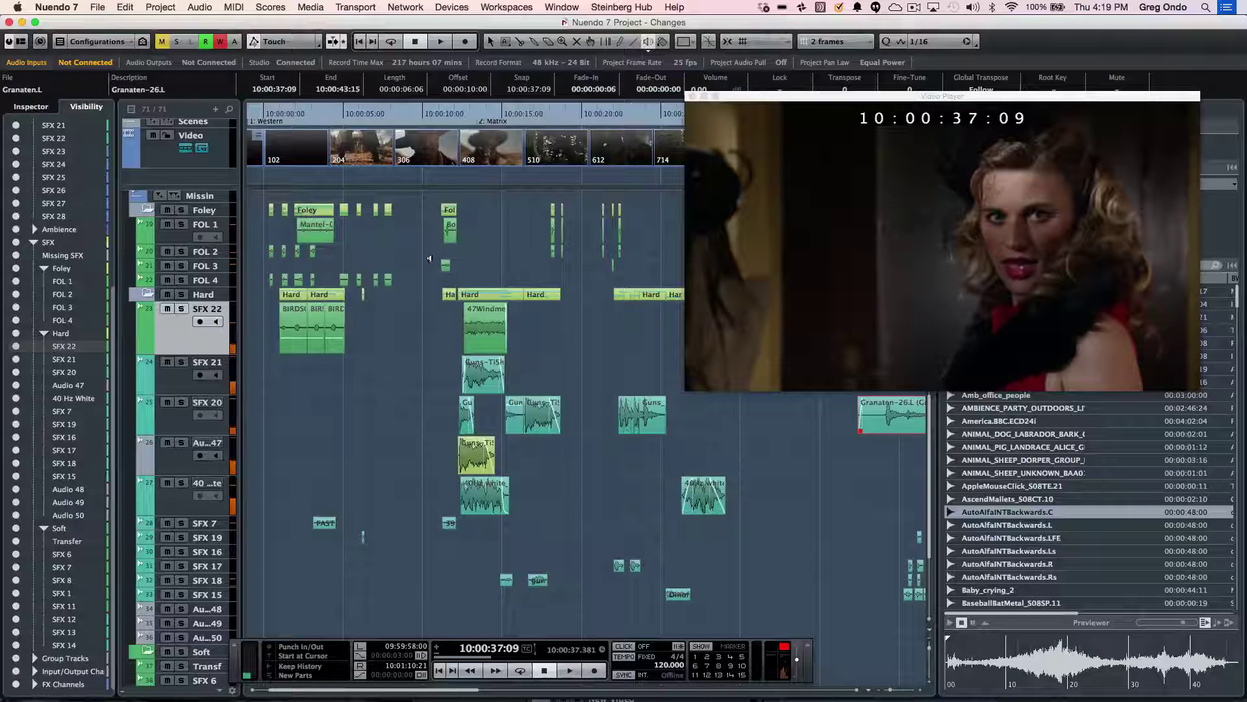
# Select the stacked gunshot events on SFX 22, SFX 21, Audio 47 and 40 Hz White, and locate the playhead to their start.
pyautogui.rightClick(494, 292)
pyautogui.click(513, 286)
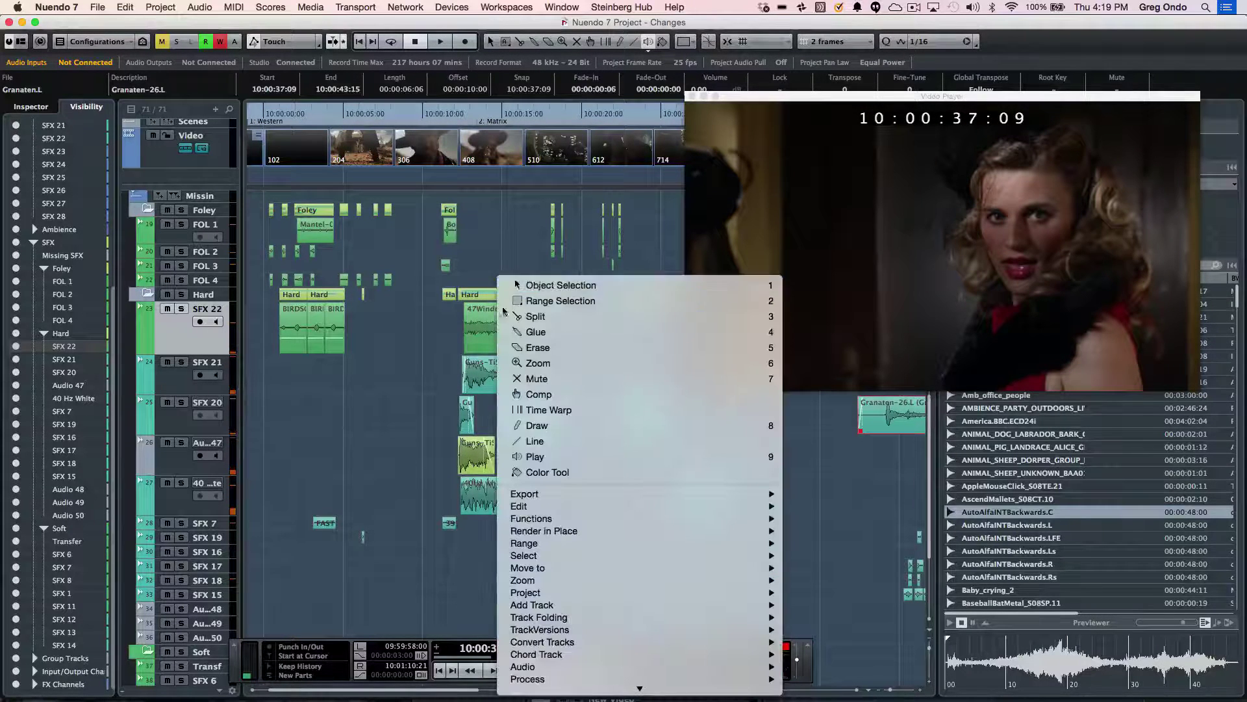
pyautogui.moveTo(477, 525); pyautogui.dragTo(486, 319)
pyautogui.press('l')
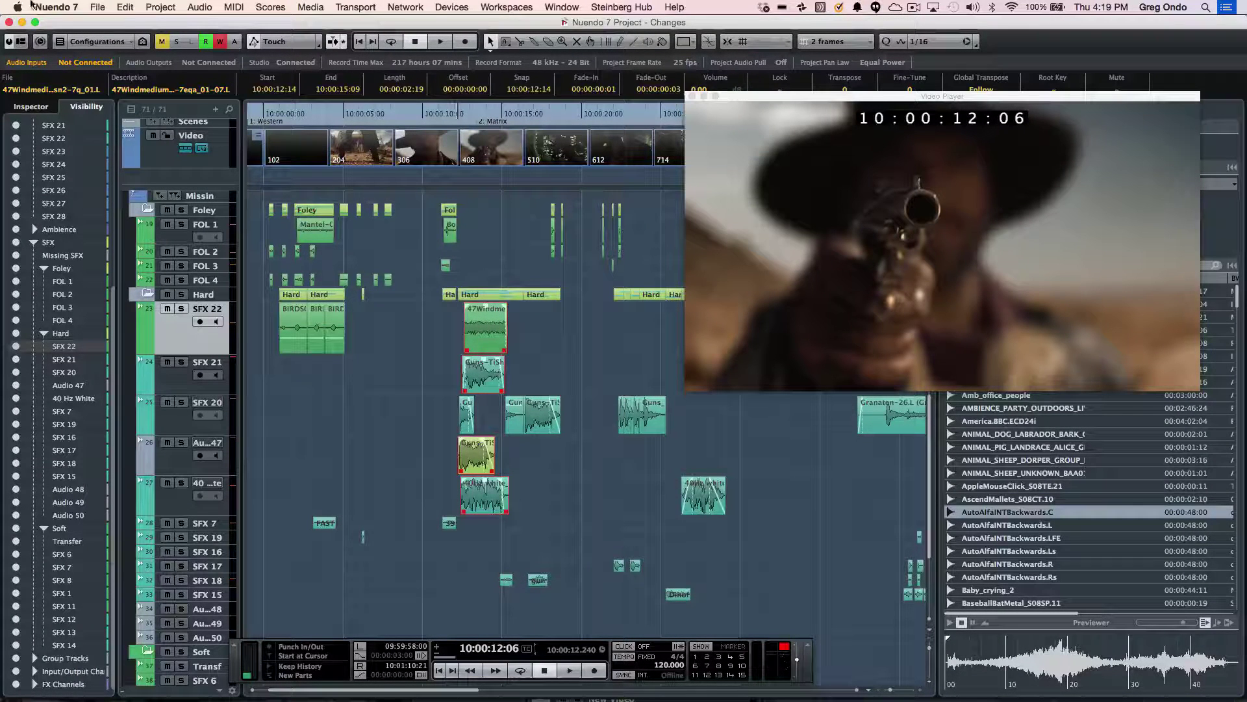
# Start a clip package export of the selected events, choose the existing gun shot package name, and cancel the export.
pyautogui.click(102, 8)
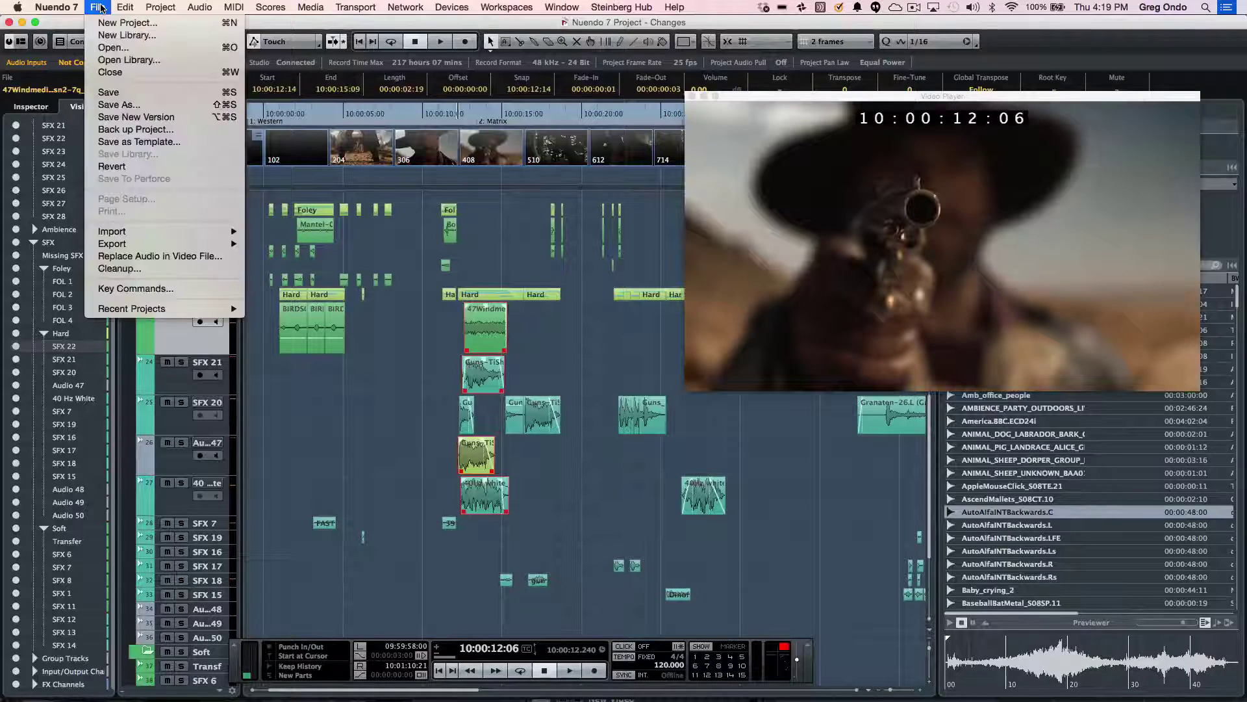
pyautogui.moveTo(126, 244)
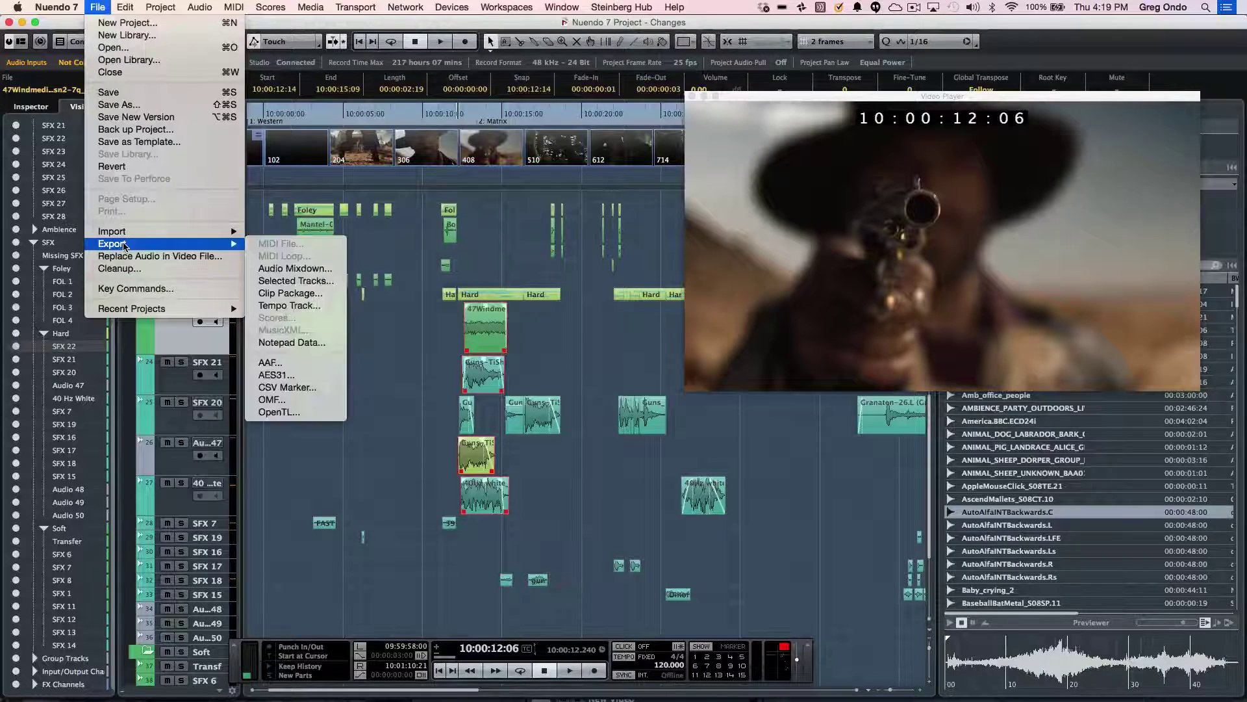
pyautogui.click(301, 294)
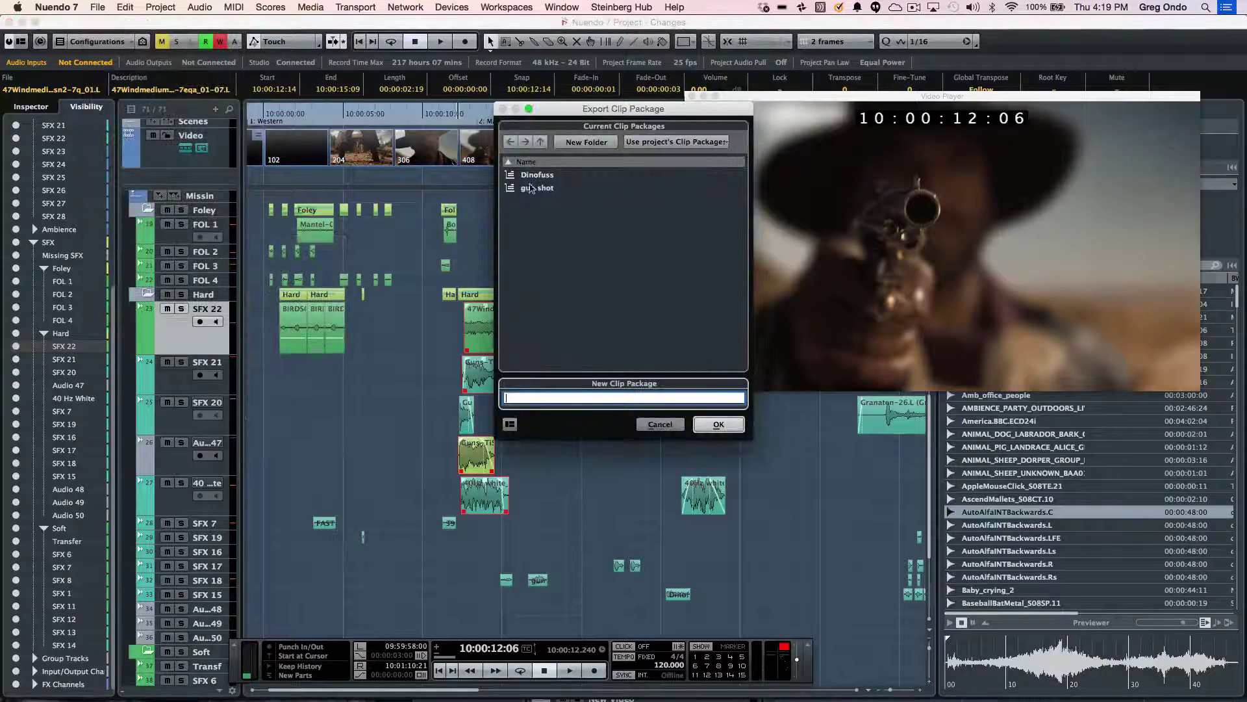
pyautogui.click(531, 187)
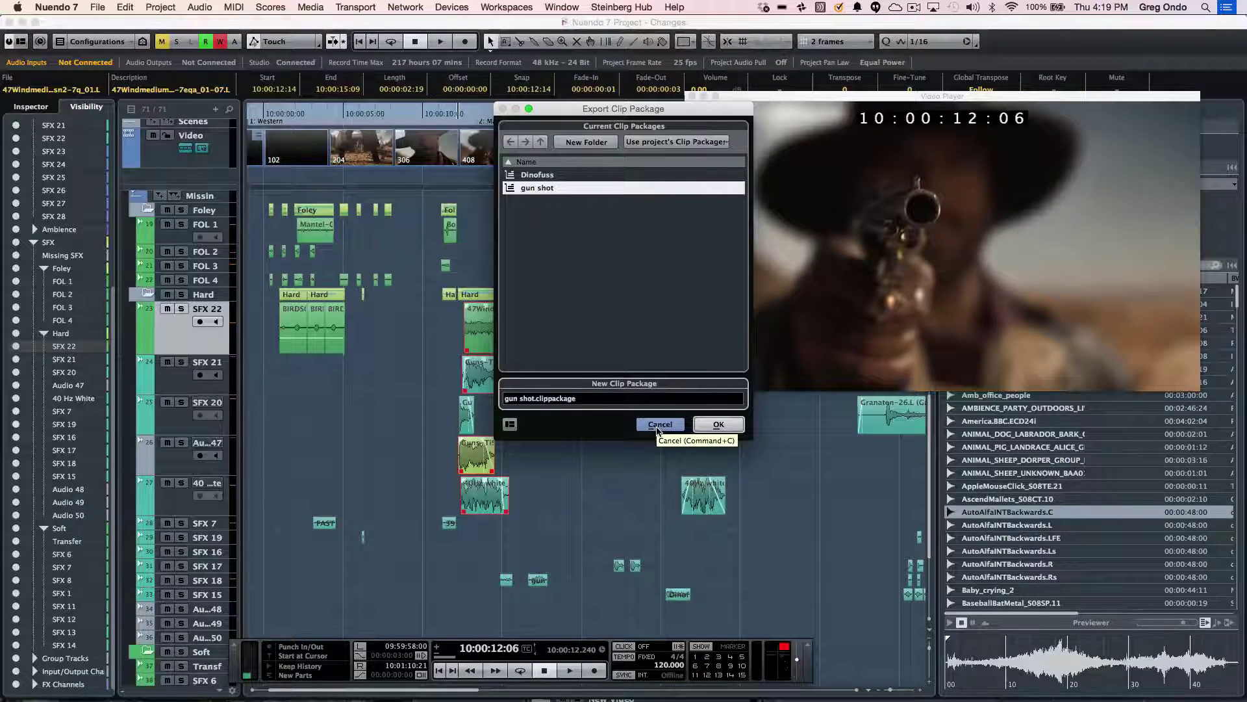
pyautogui.click(659, 427)
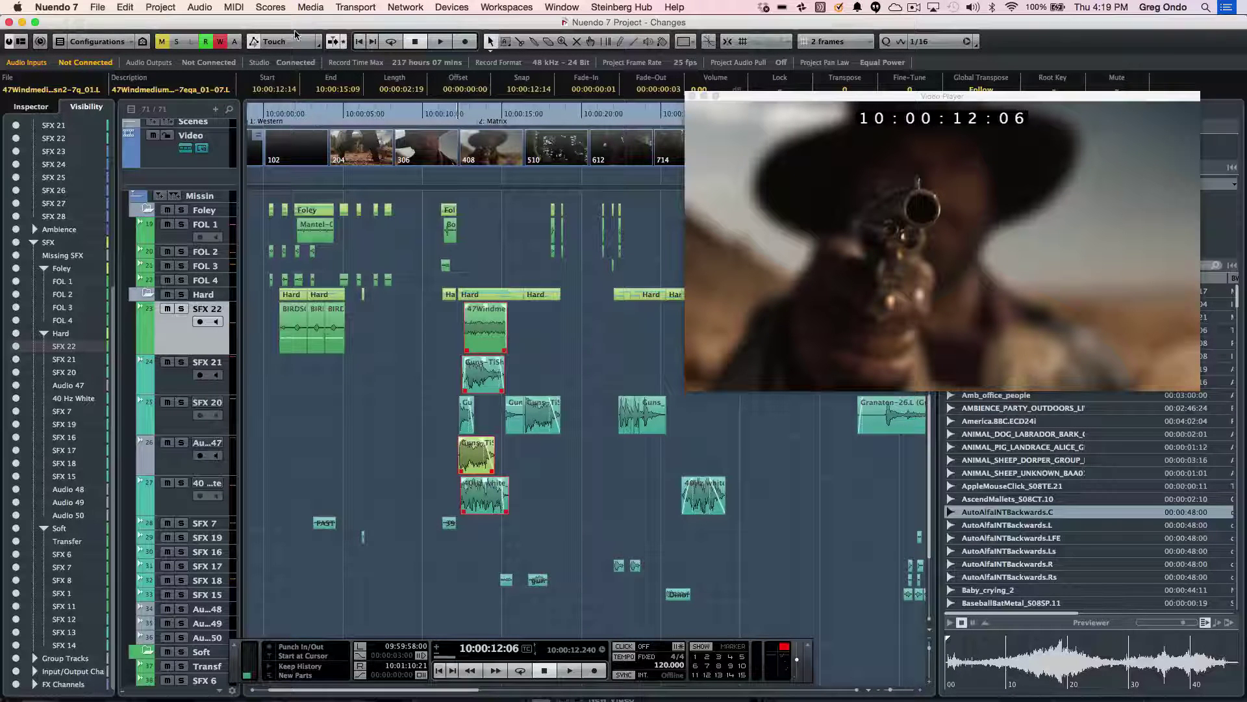
# Close the video player and open the MediaBay window.
pyautogui.click(692, 97)
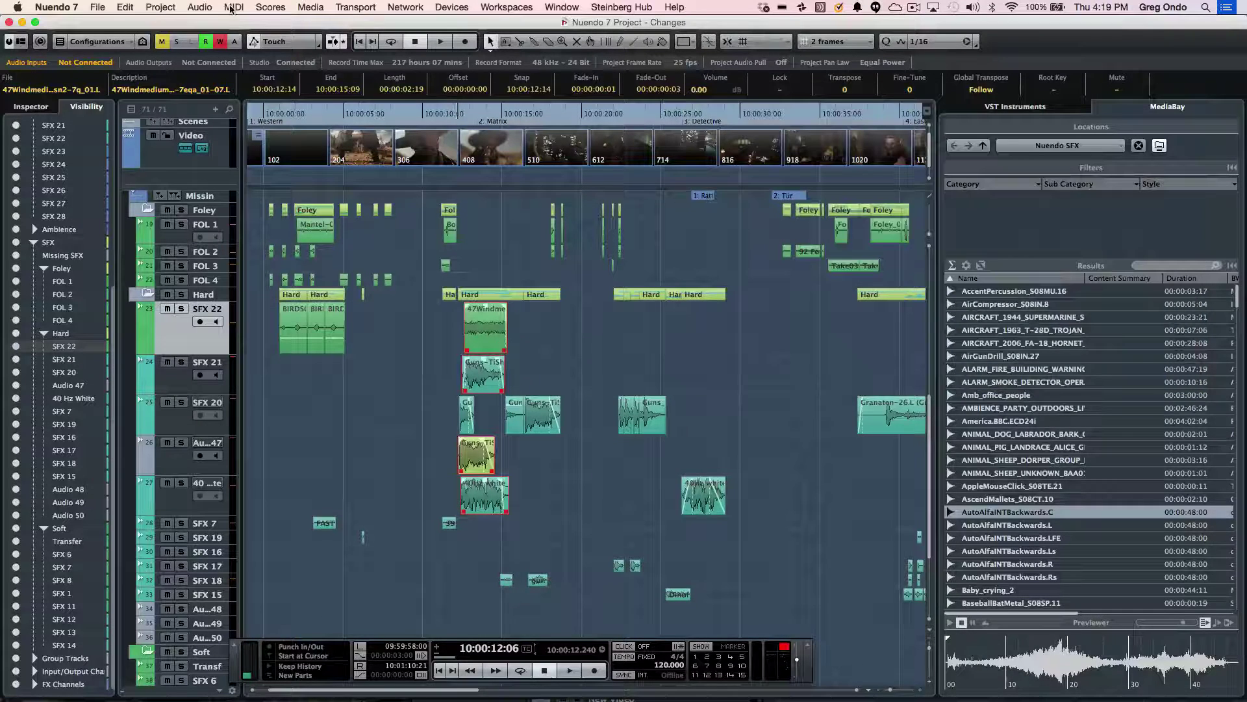
pyautogui.click(205, 8)
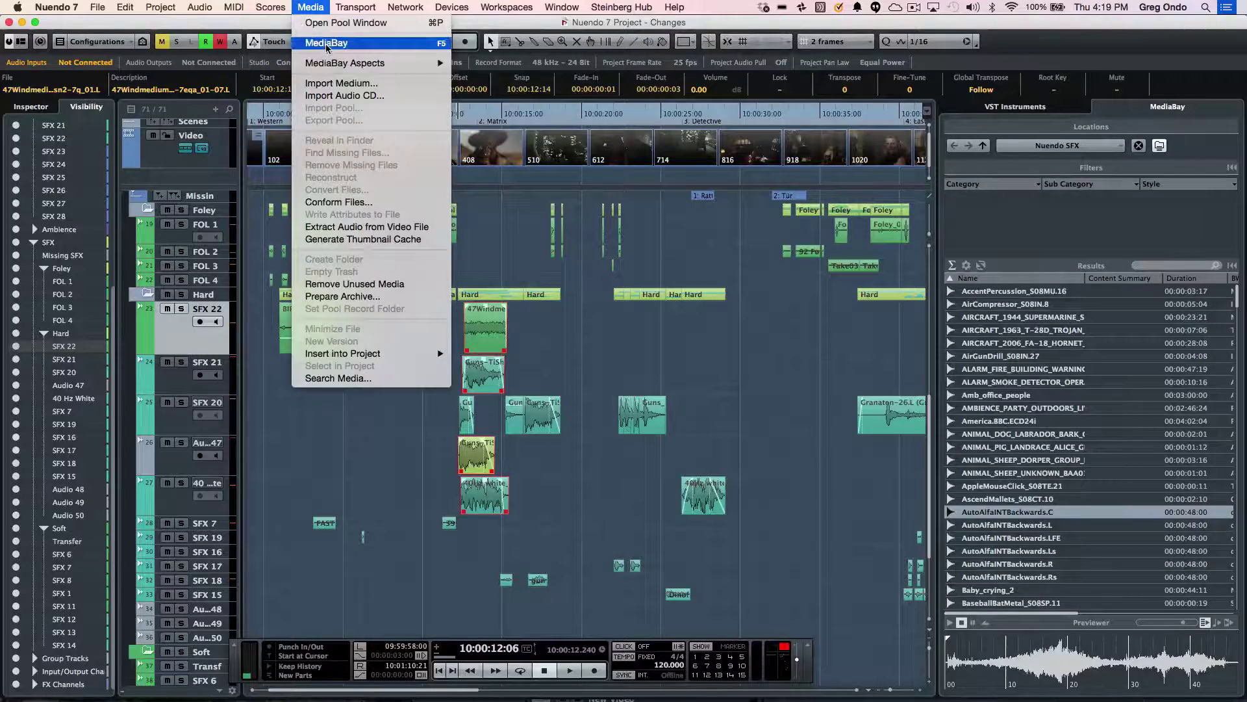
pyautogui.click(326, 44)
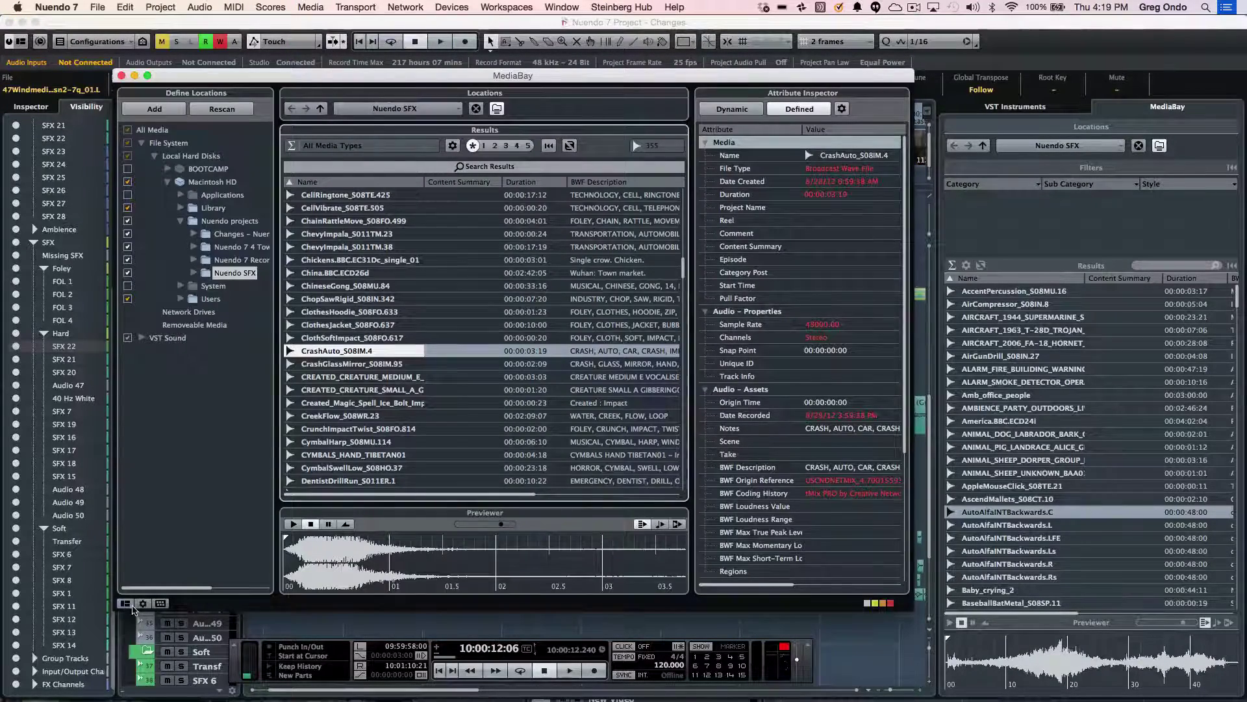
# Hide the Define Locations and Attribute Inspector sections of MediaBay and show both again.
pyautogui.click(129, 604)
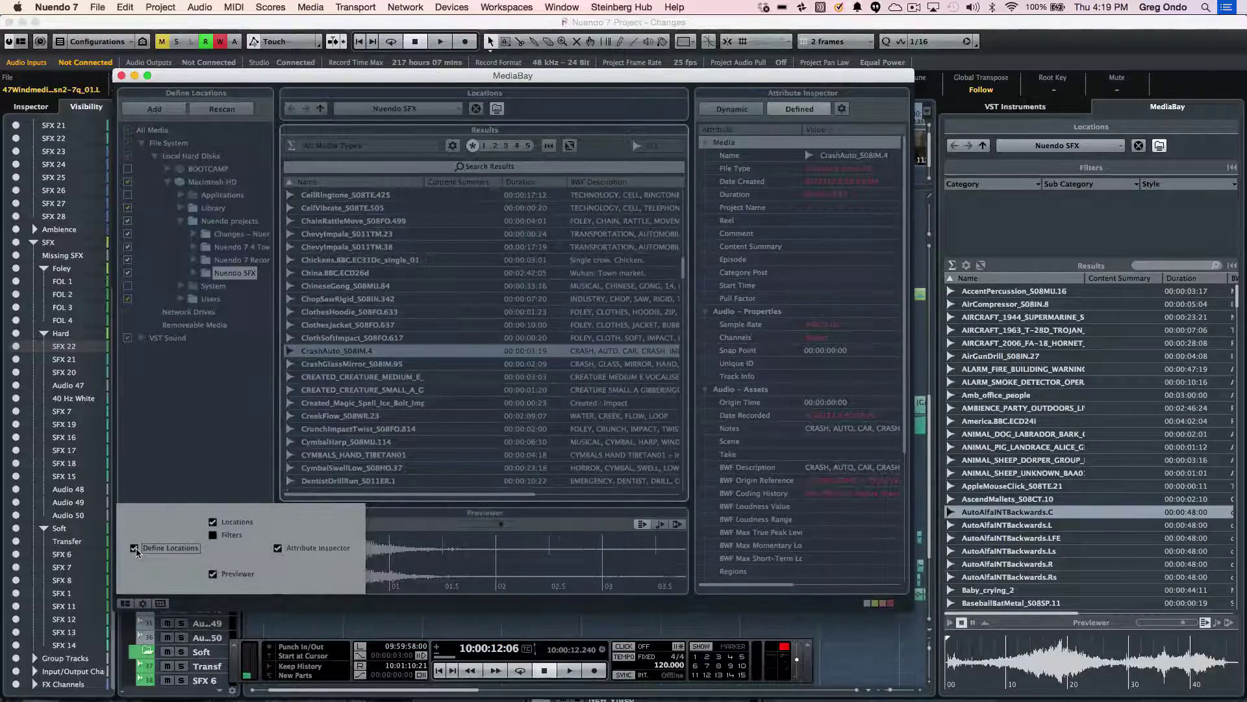
pyautogui.click(134, 549)
pyautogui.click(282, 551)
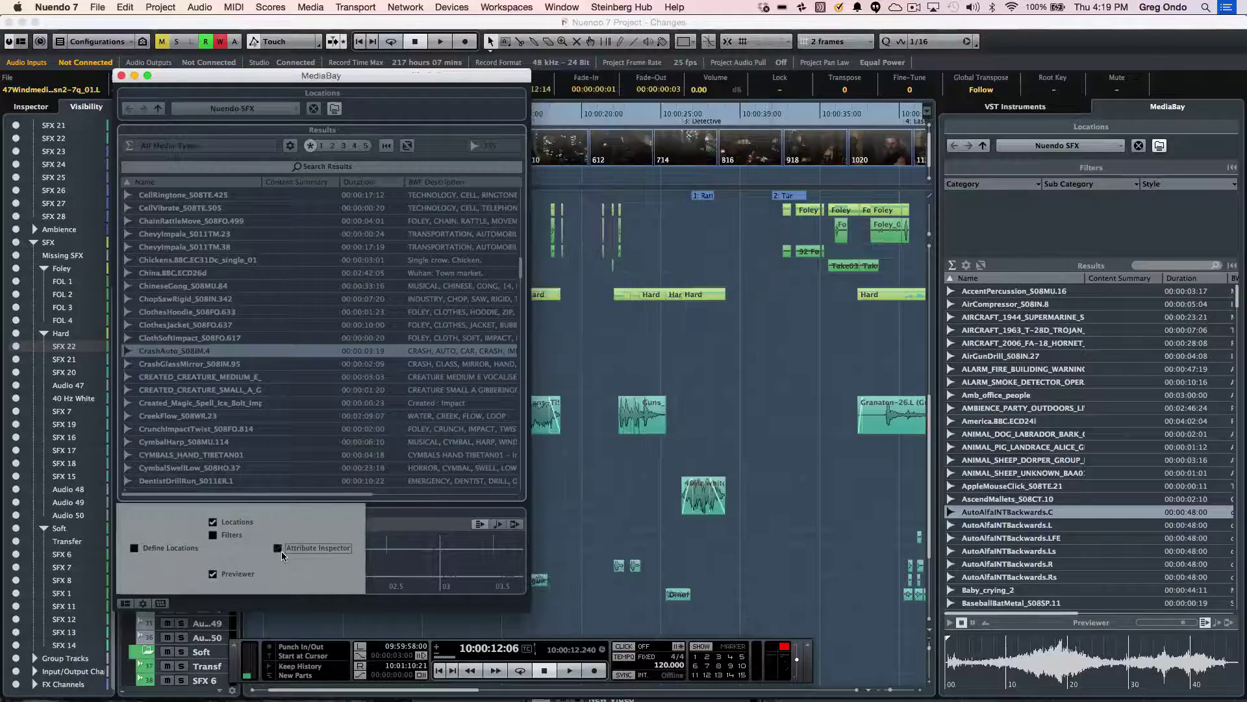
pyautogui.click(280, 551)
pyautogui.click(133, 549)
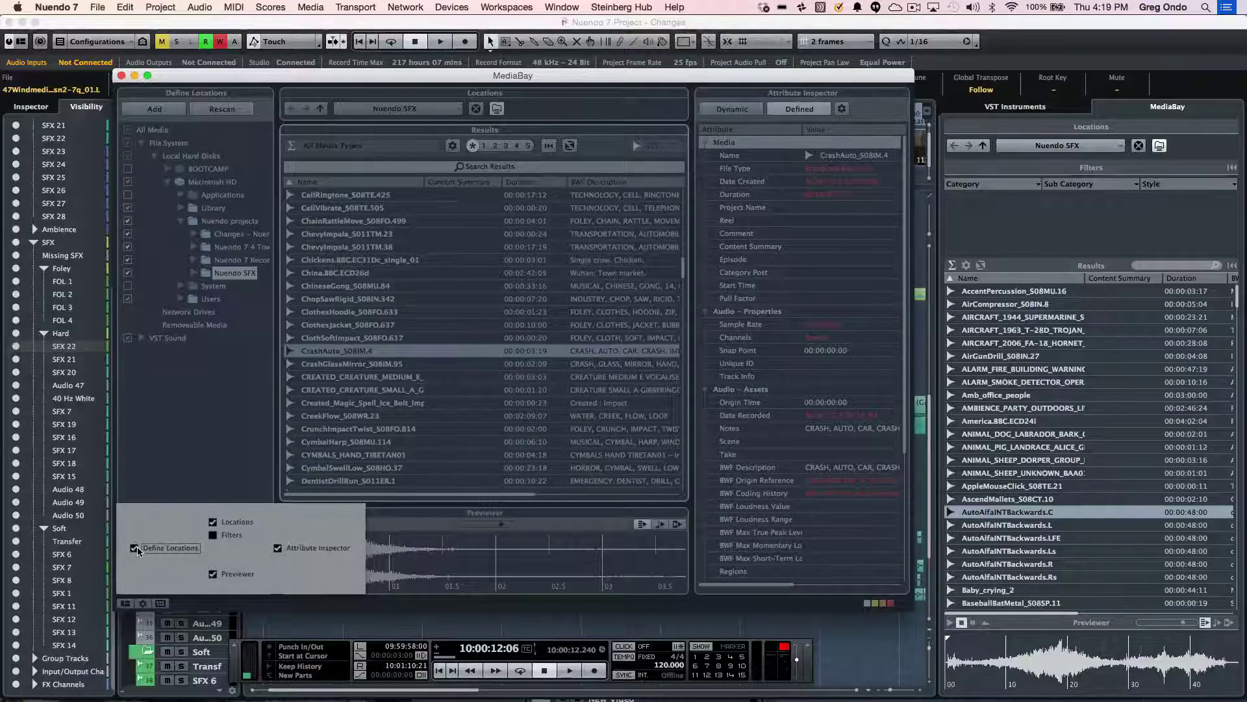
pyautogui.click(192, 404)
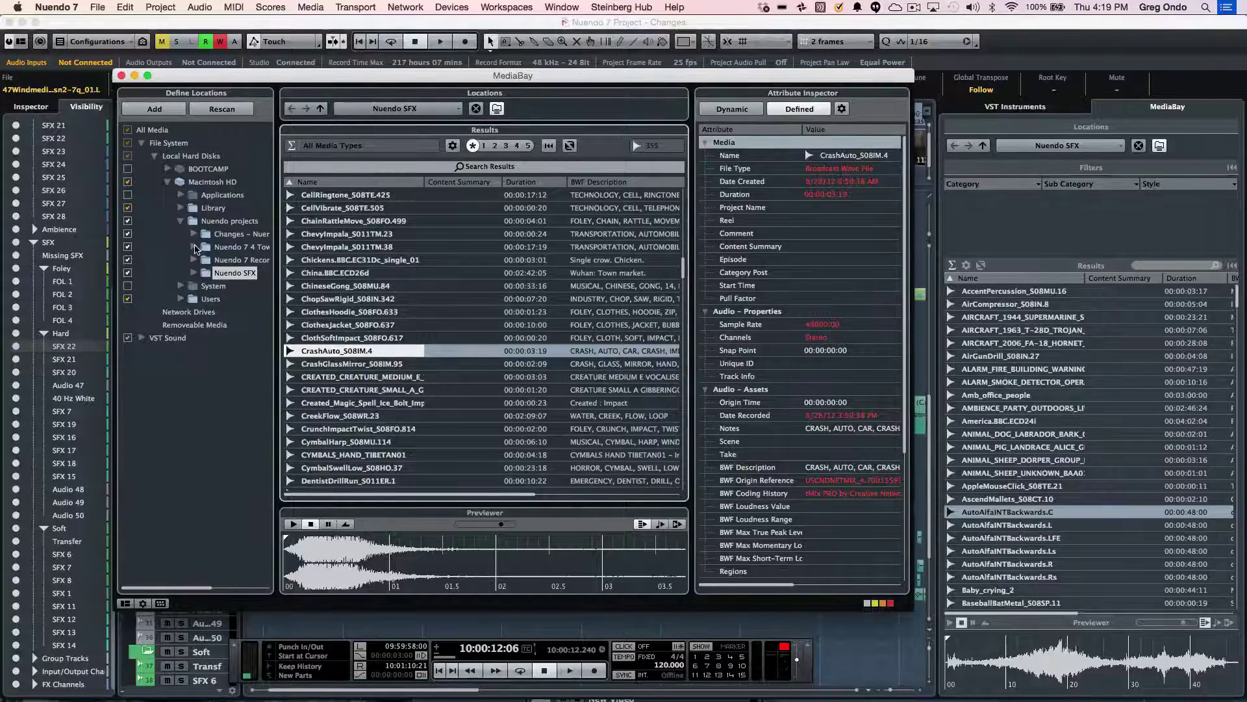
# Examine the available media types and the subfolders of the Nuendo 7 4 and Changes project folders in MediaBay.
pyautogui.click(194, 247)
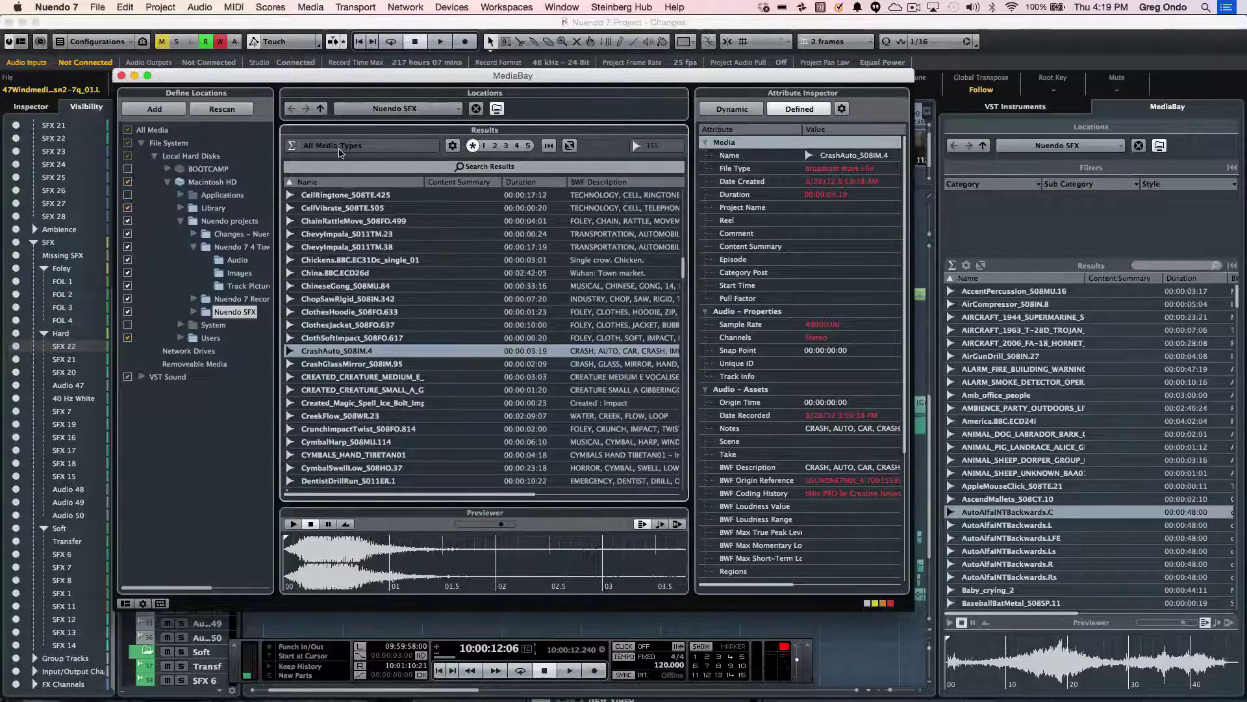
pyautogui.click(341, 151)
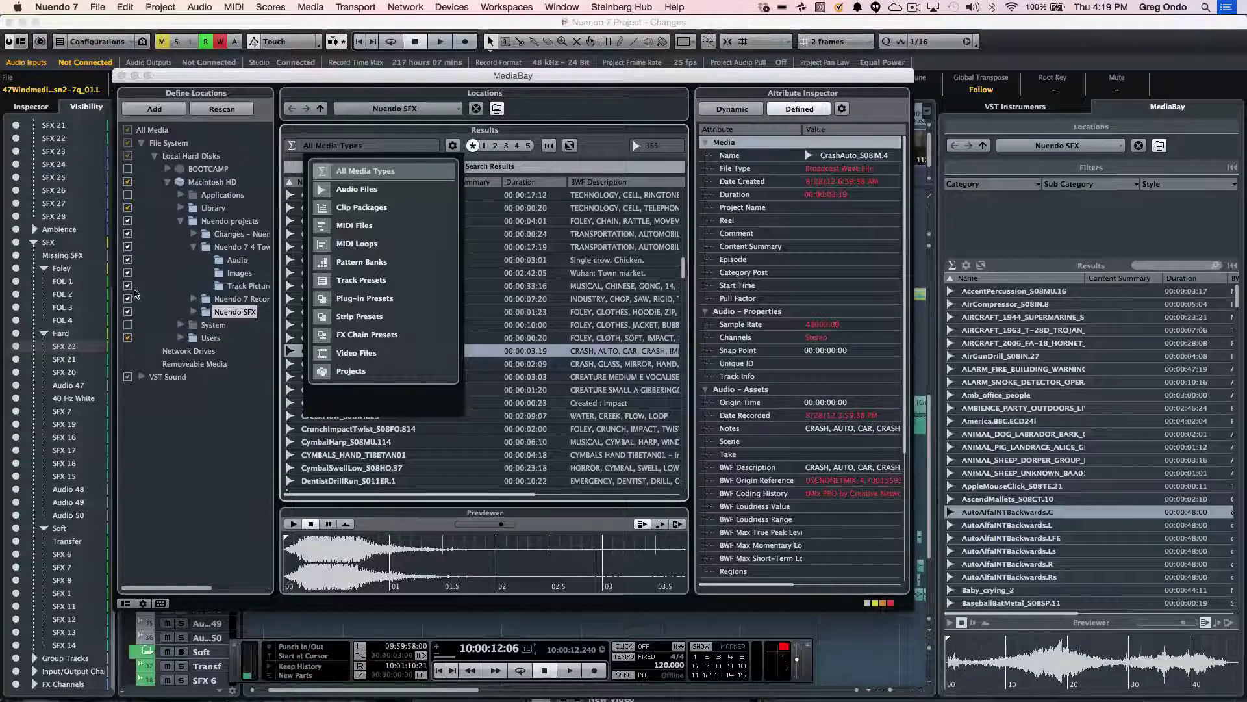
pyautogui.click(199, 250)
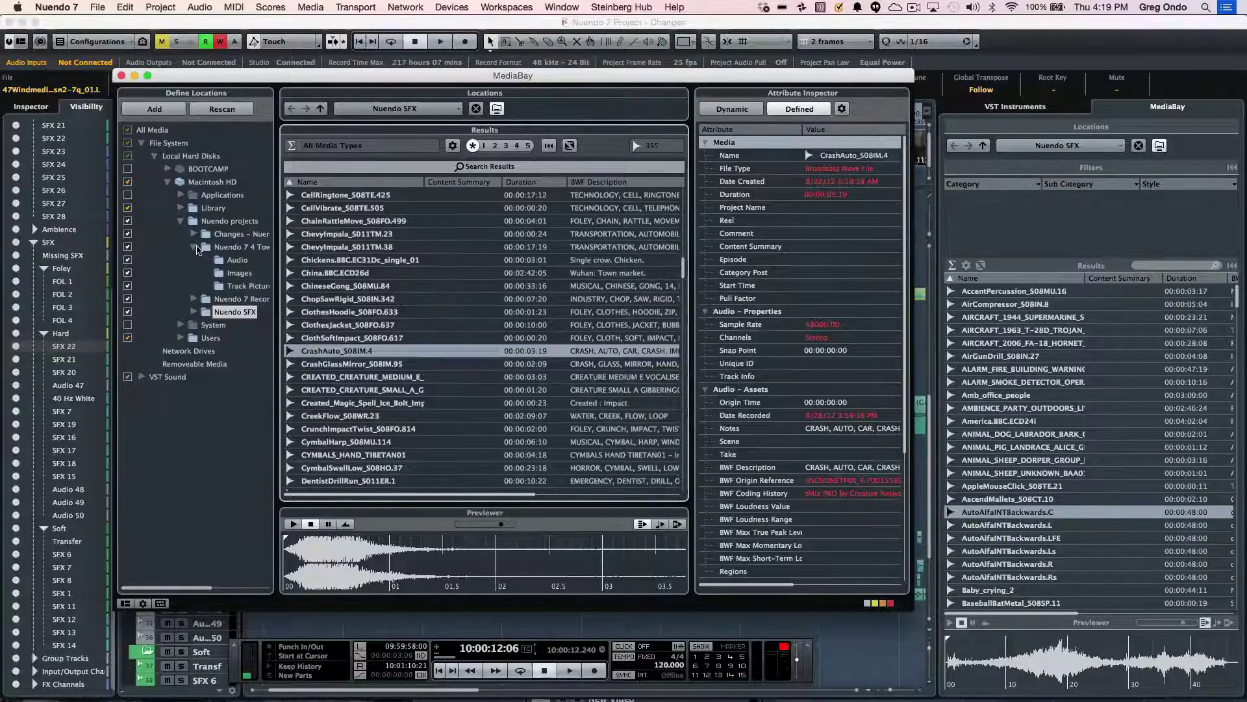
pyautogui.click(193, 235)
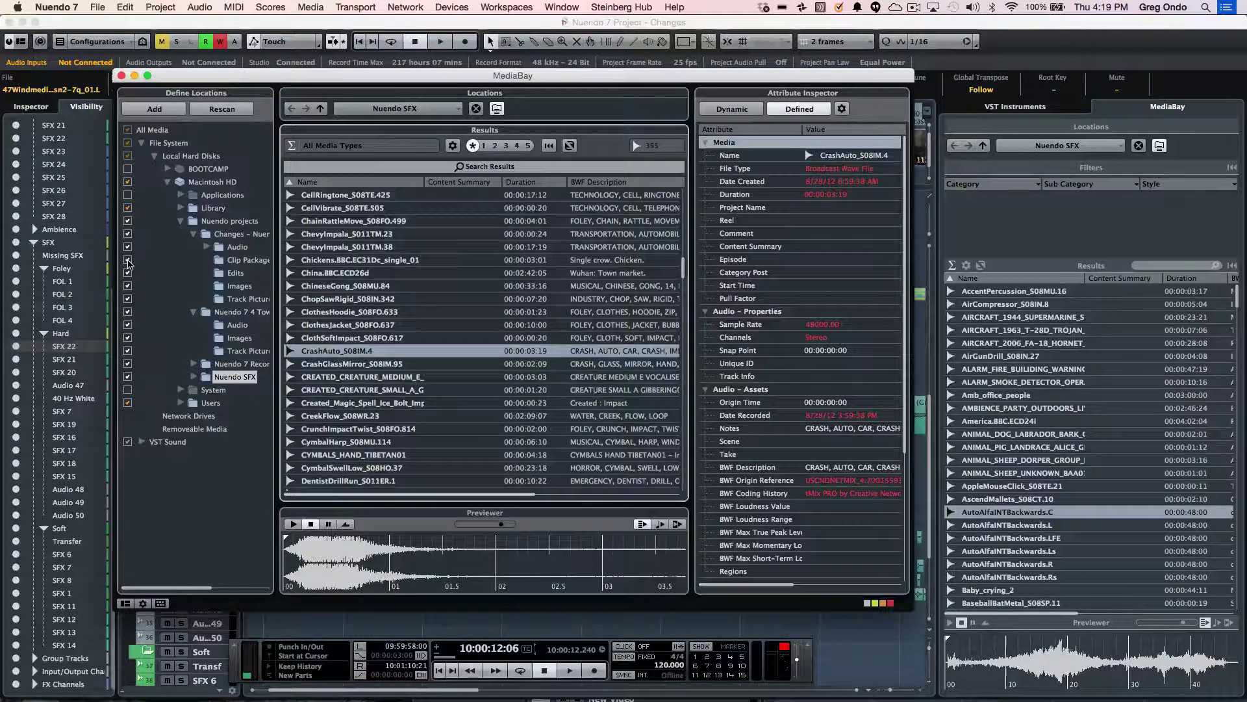
pyautogui.click(194, 235)
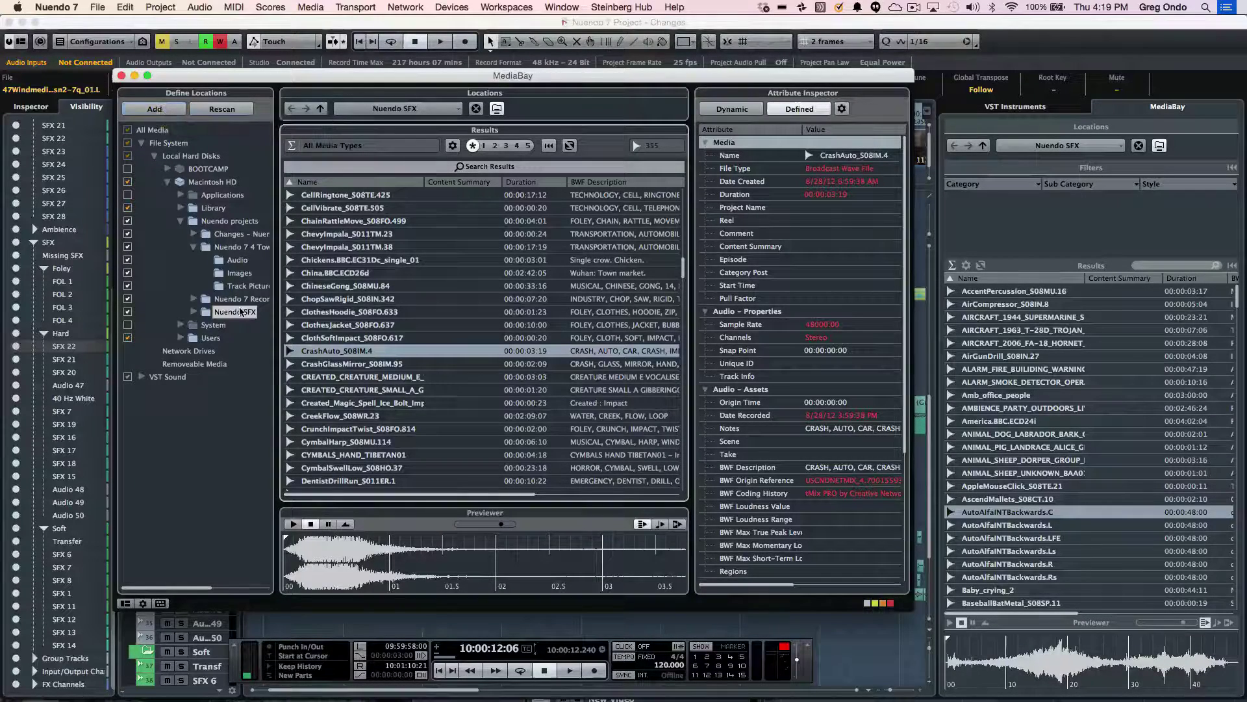
# Switch the browsed MediaBay location to VST Sound, look at its contents, and return to Nuendo SFX.
pyautogui.click(442, 108)
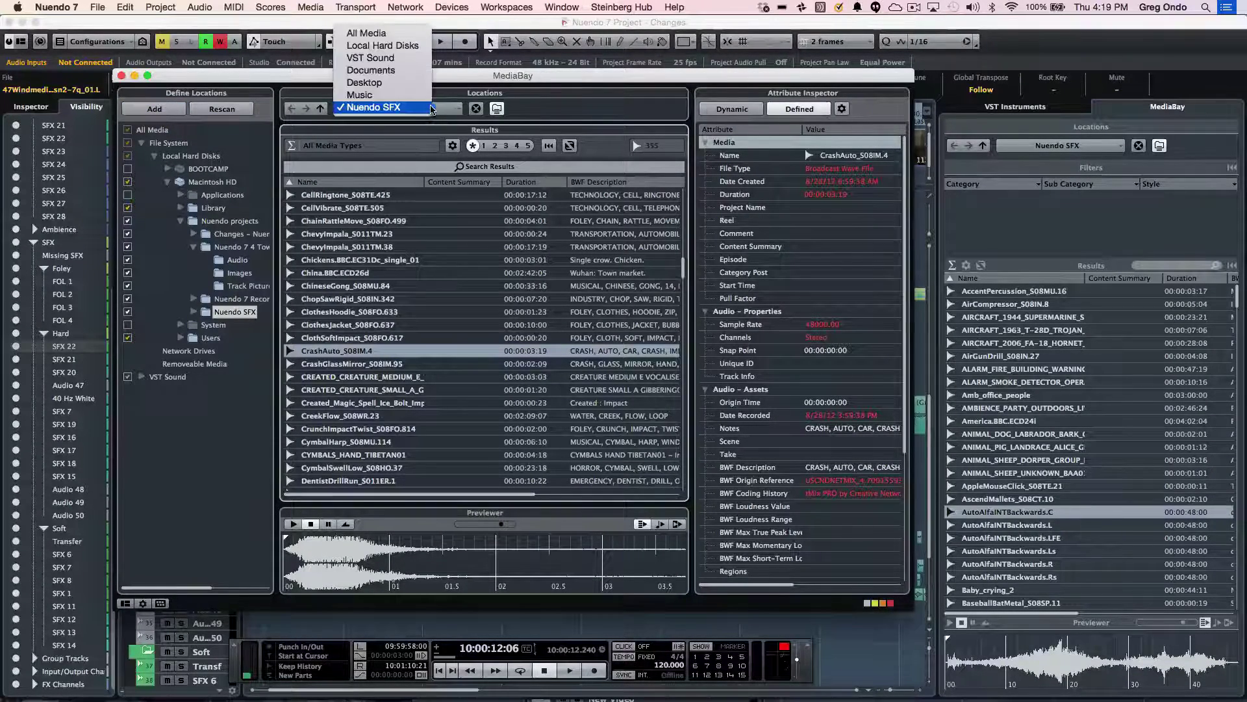
pyautogui.click(416, 58)
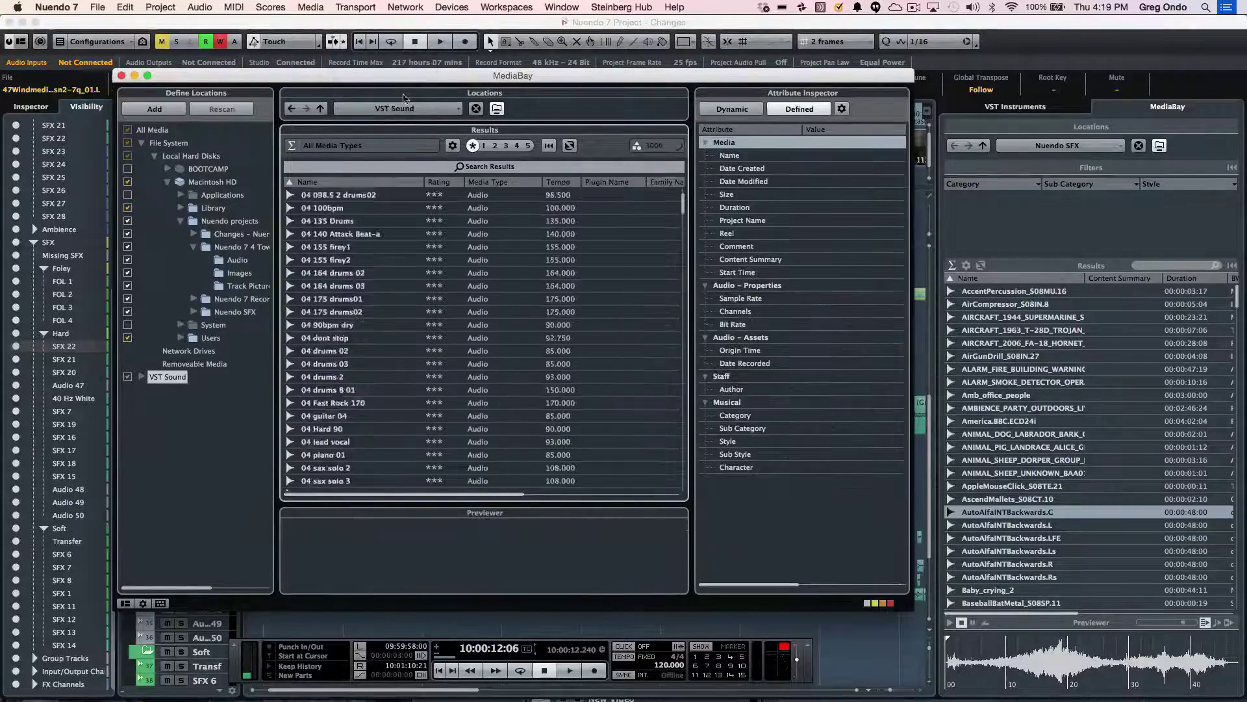
pyautogui.click(398, 108)
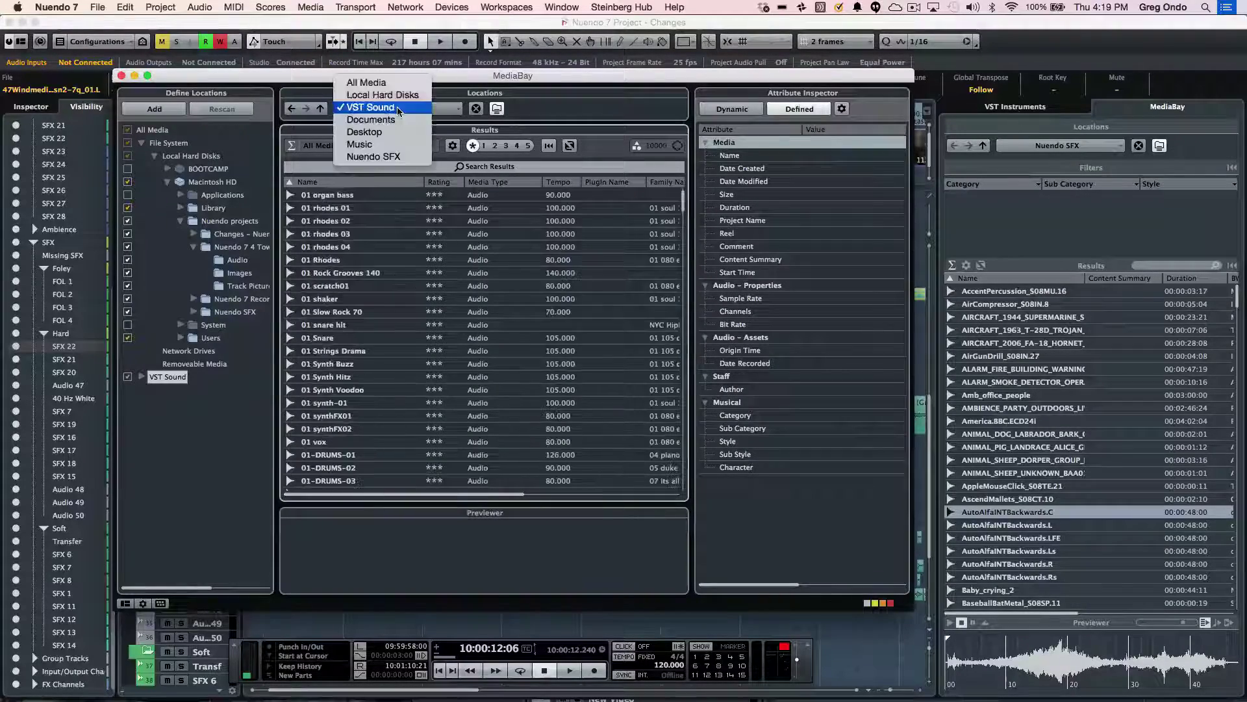
pyautogui.click(389, 156)
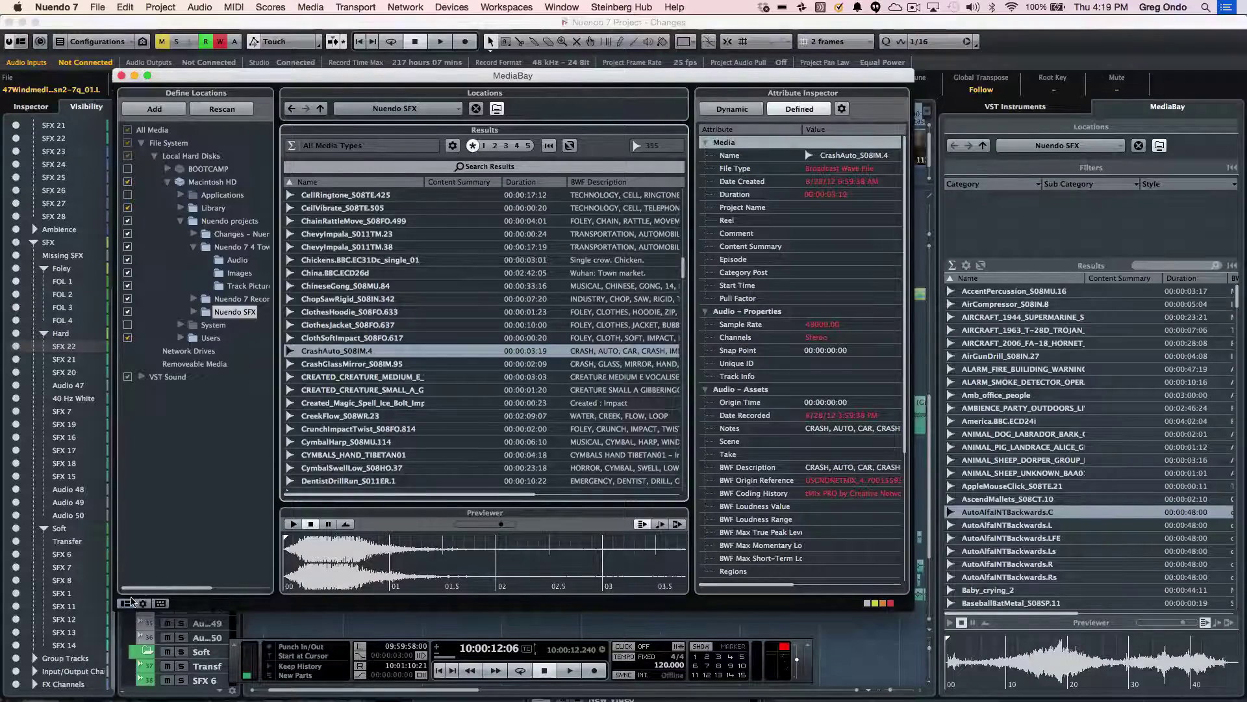
# Audition several Nuendo SFX results, from ChainRattleMove_S08FO.499 down to ClothSoftImpact_S08FO.617.
pyautogui.click(331, 221)
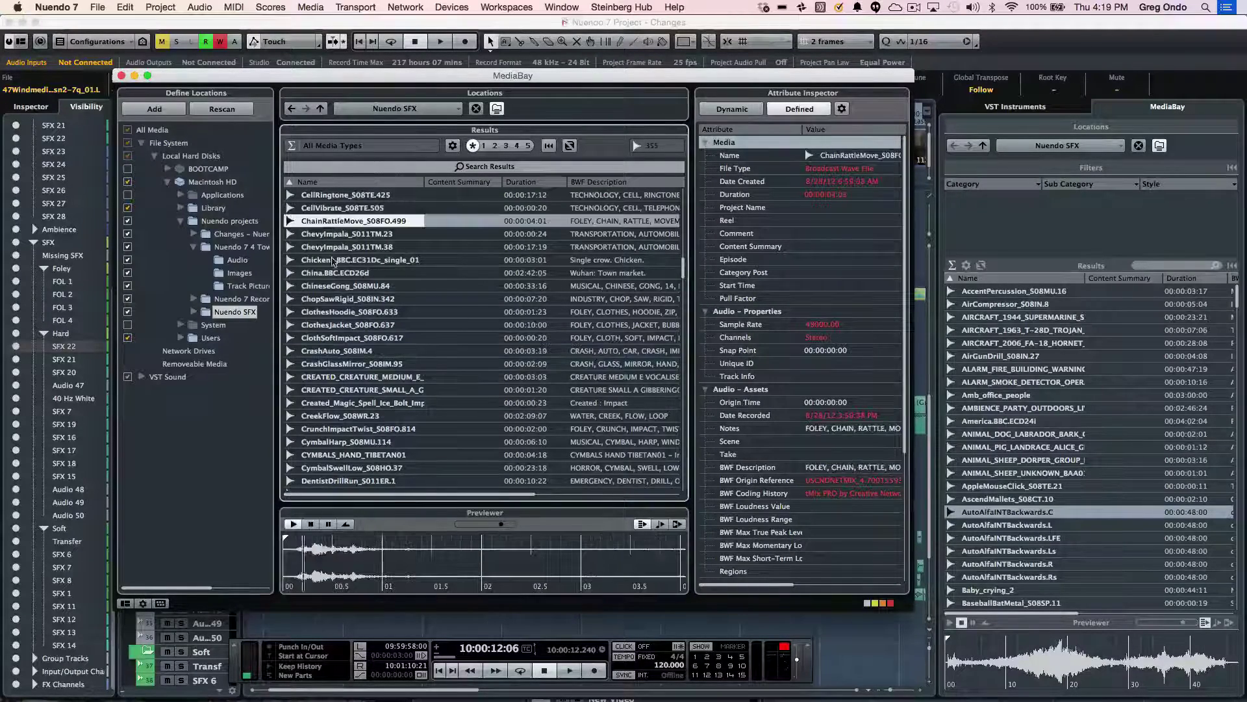
pyautogui.click(338, 260)
pyautogui.click(341, 312)
pyautogui.click(344, 273)
pyautogui.click(332, 221)
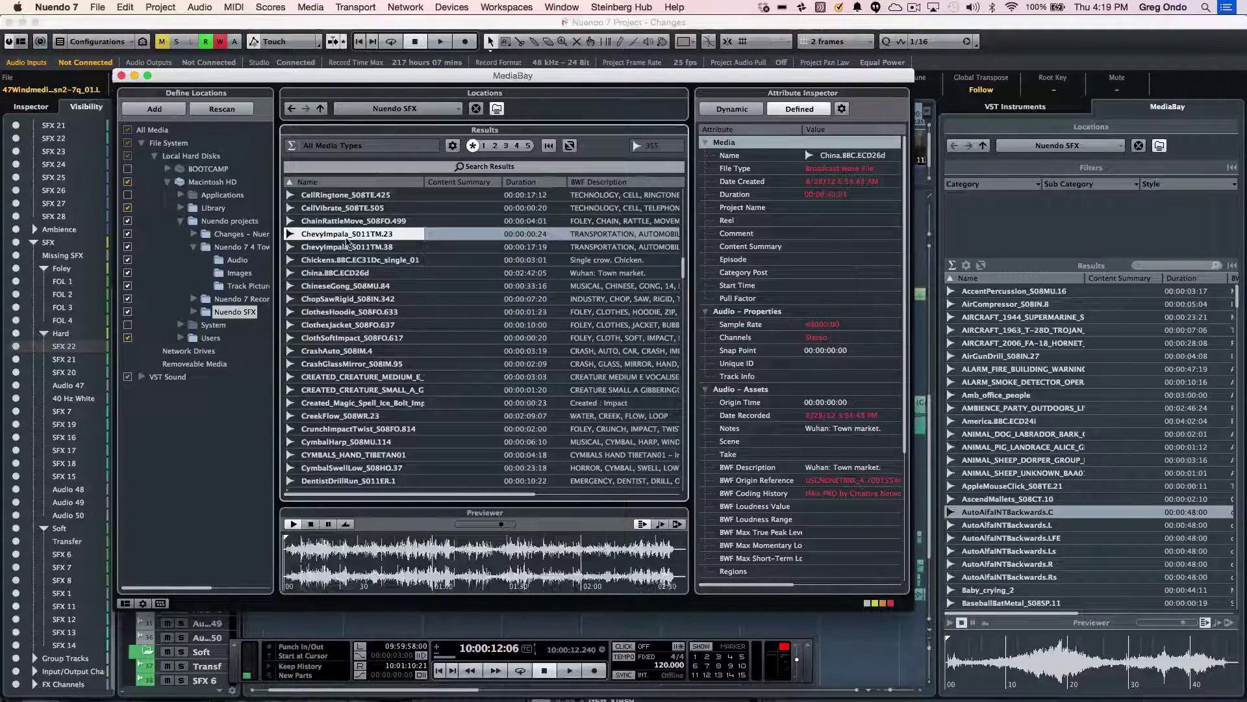
pyautogui.click(341, 286)
pyautogui.click(345, 311)
pyautogui.click(346, 340)
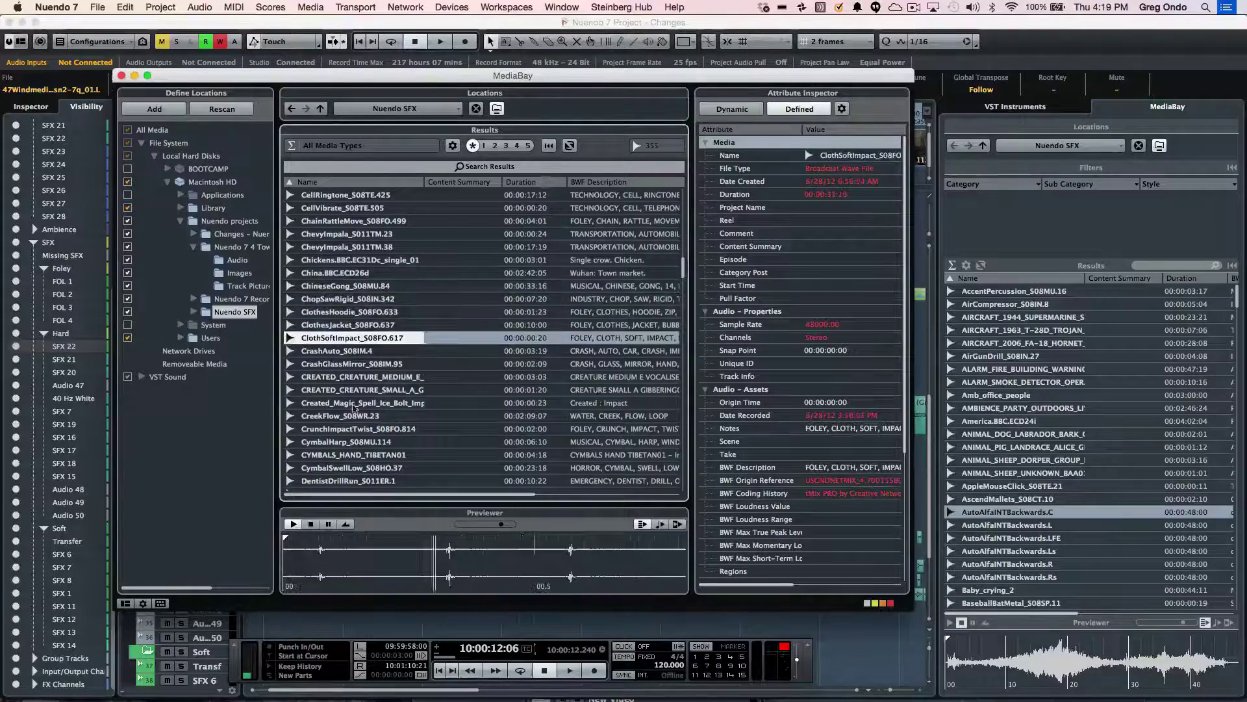
# Preview CymbalHarp_S08MU.114 from different points and mark a preview range from about 1 to 3 seconds of its waveform.
pyautogui.click(344, 442)
pyautogui.click(384, 560)
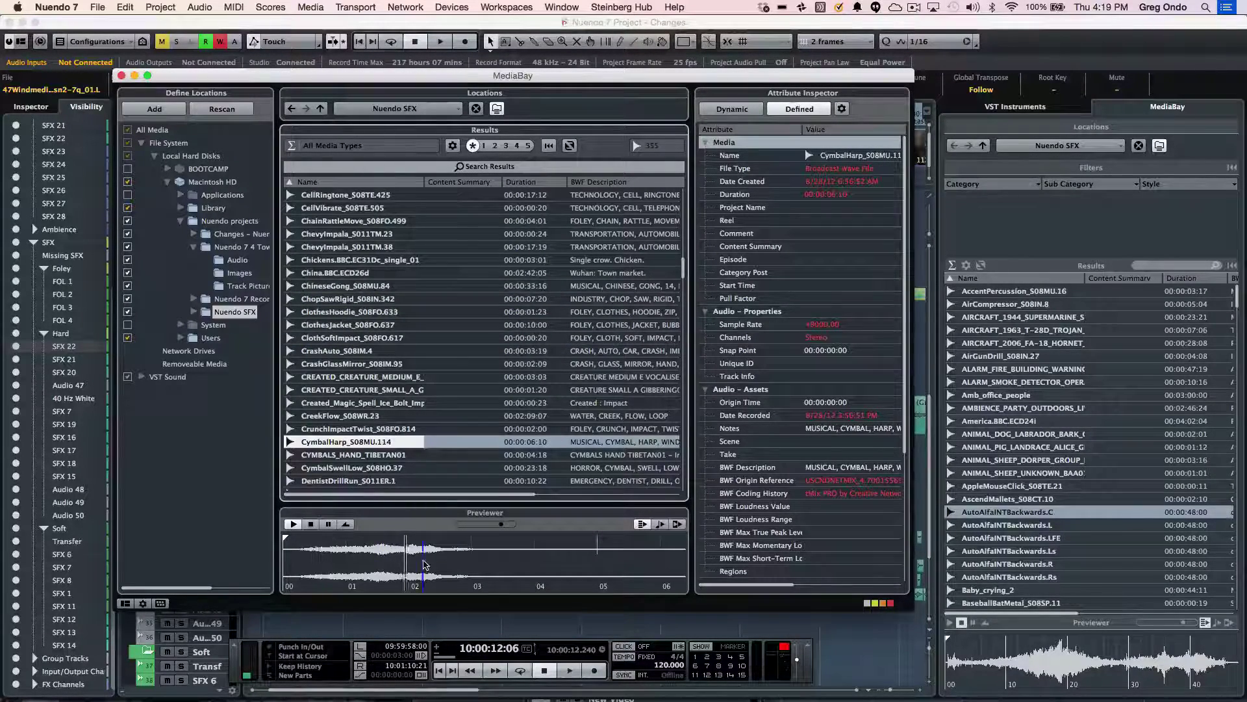
pyautogui.click(318, 539)
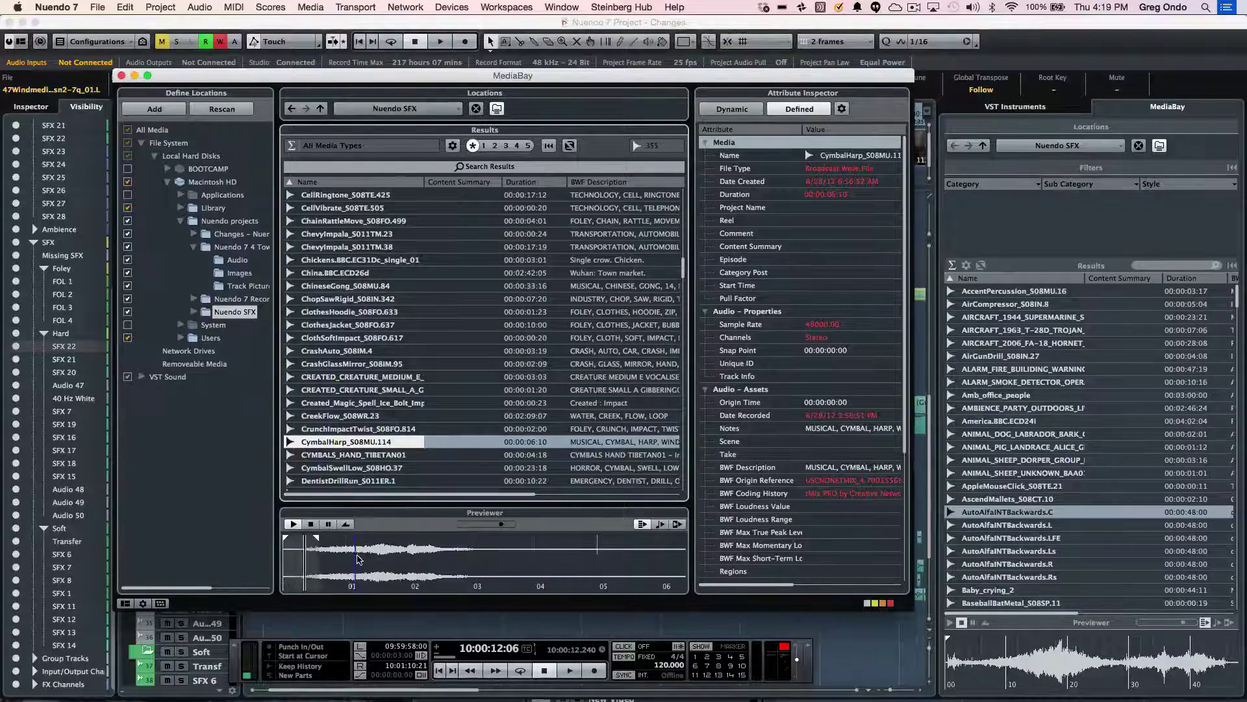
pyautogui.moveTo(357, 538); pyautogui.dragTo(473, 538)
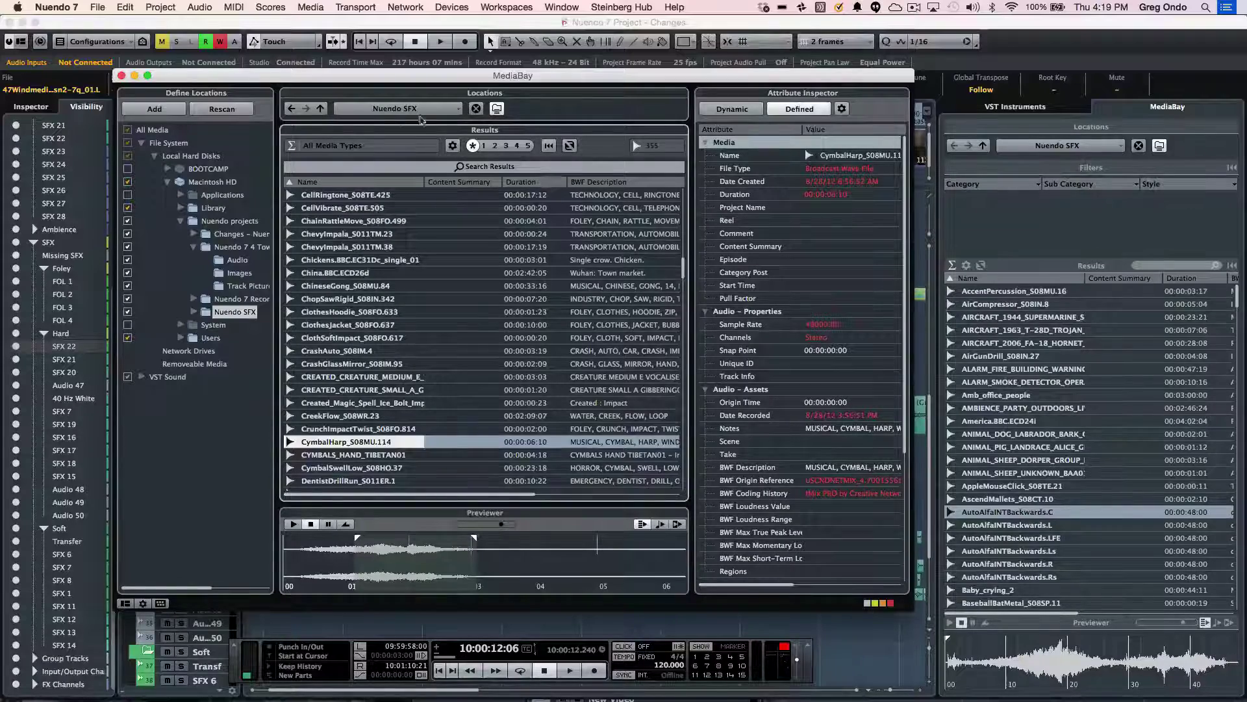
# Search the Nuendo SFX location for "door" and audition several of the door knock, open, close and car door sounds.
pyautogui.click(515, 167)
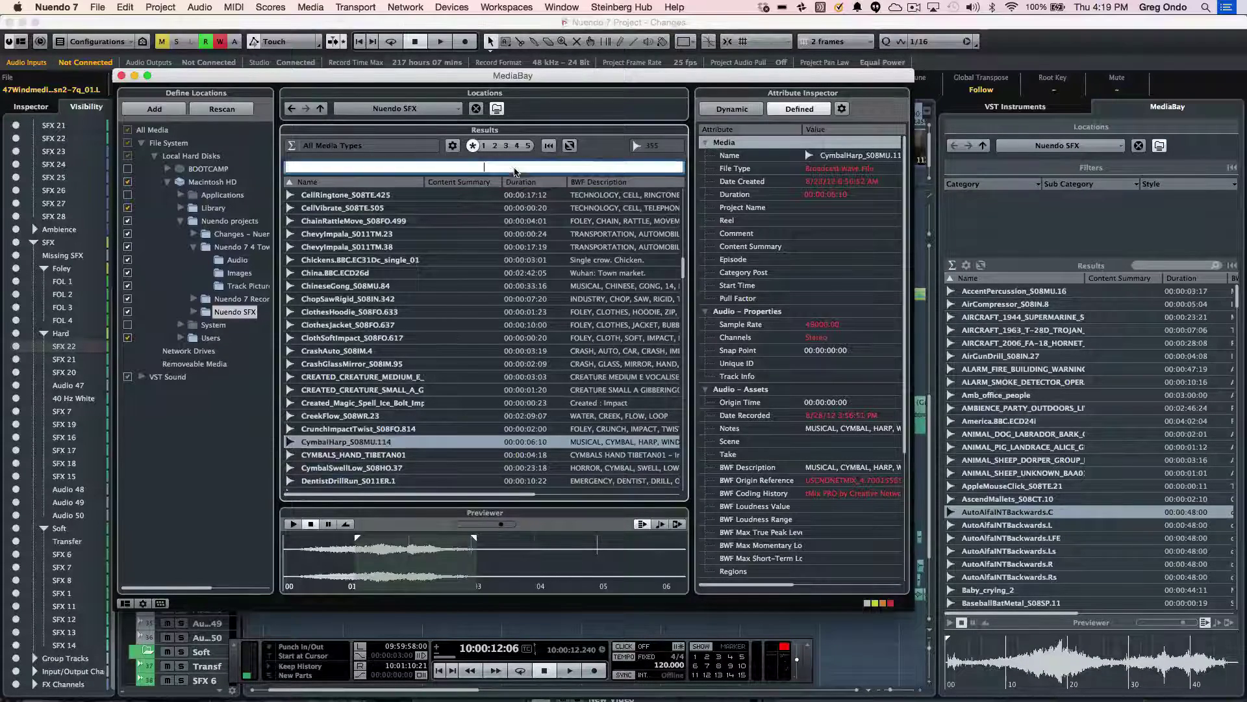
pyautogui.write('door')
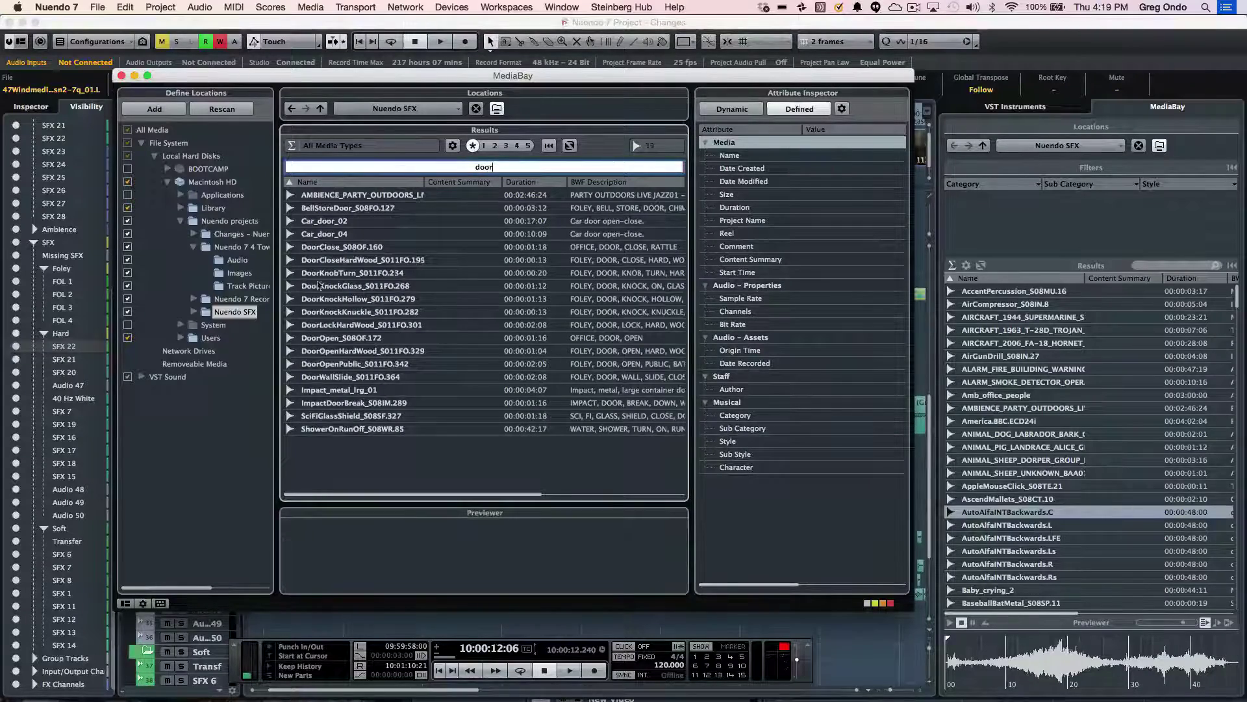
pyautogui.click(337, 301)
pyautogui.click(339, 325)
pyautogui.click(341, 349)
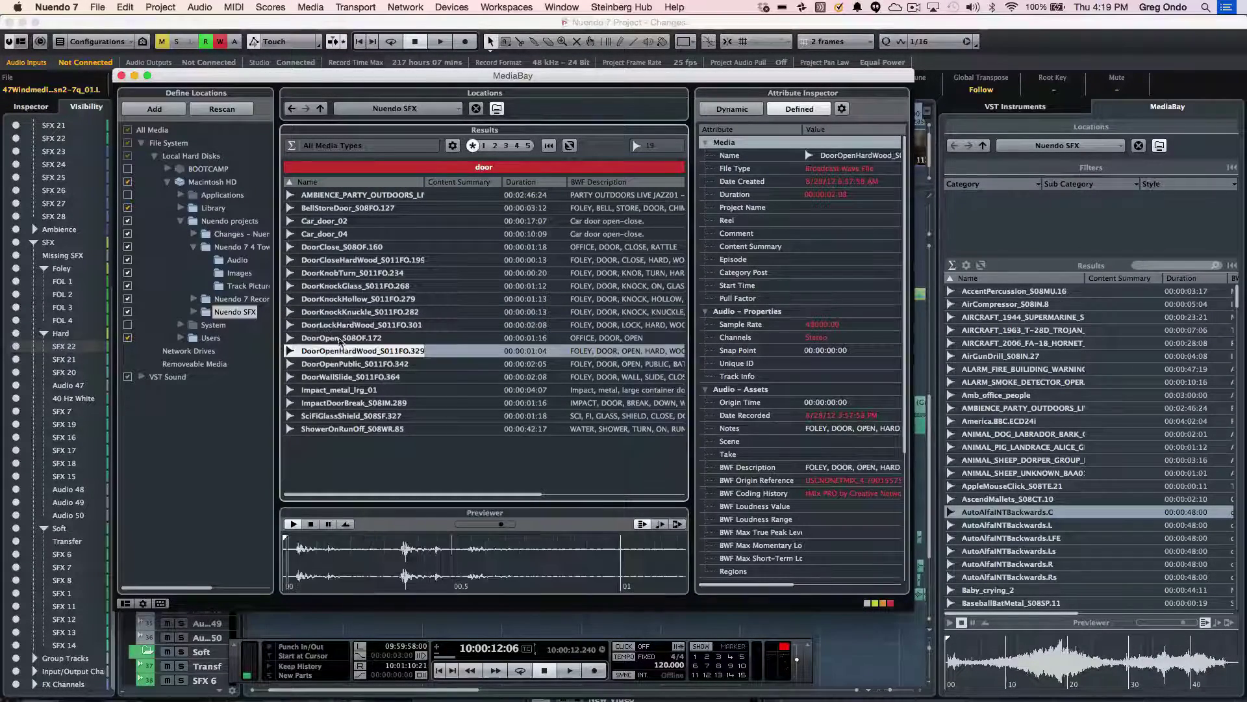
pyautogui.click(337, 300)
pyautogui.click(337, 247)
pyautogui.click(335, 222)
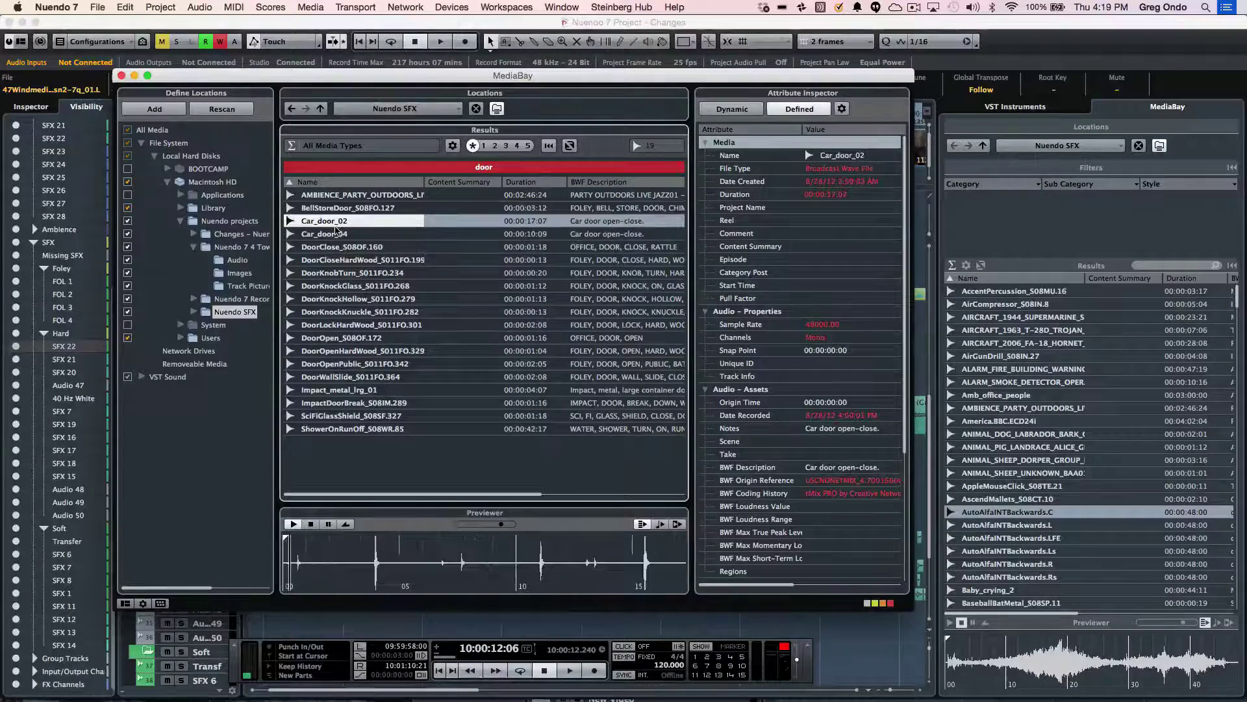
# Replace the MediaBay search text with "a".
pyautogui.click(337, 166)
pyautogui.write('a')
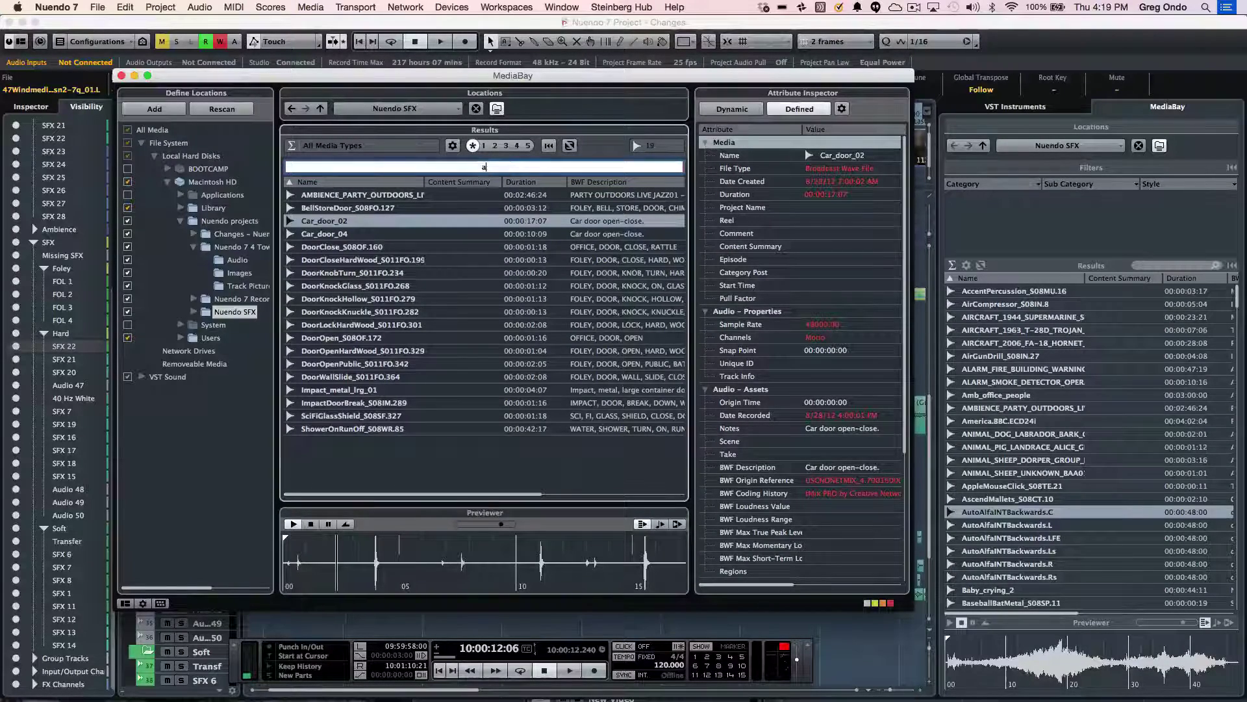
pyautogui.write('nd')
pyautogui.press('BackSpace')
pyautogui.press('BackSpace')
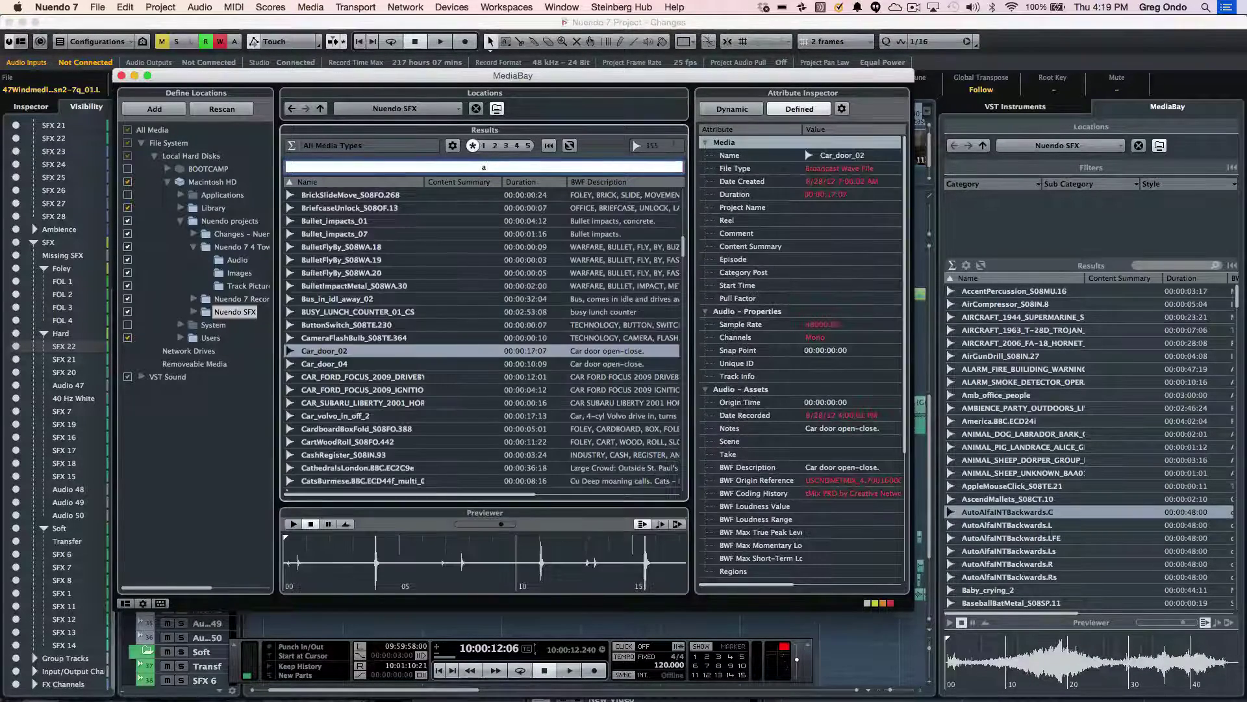
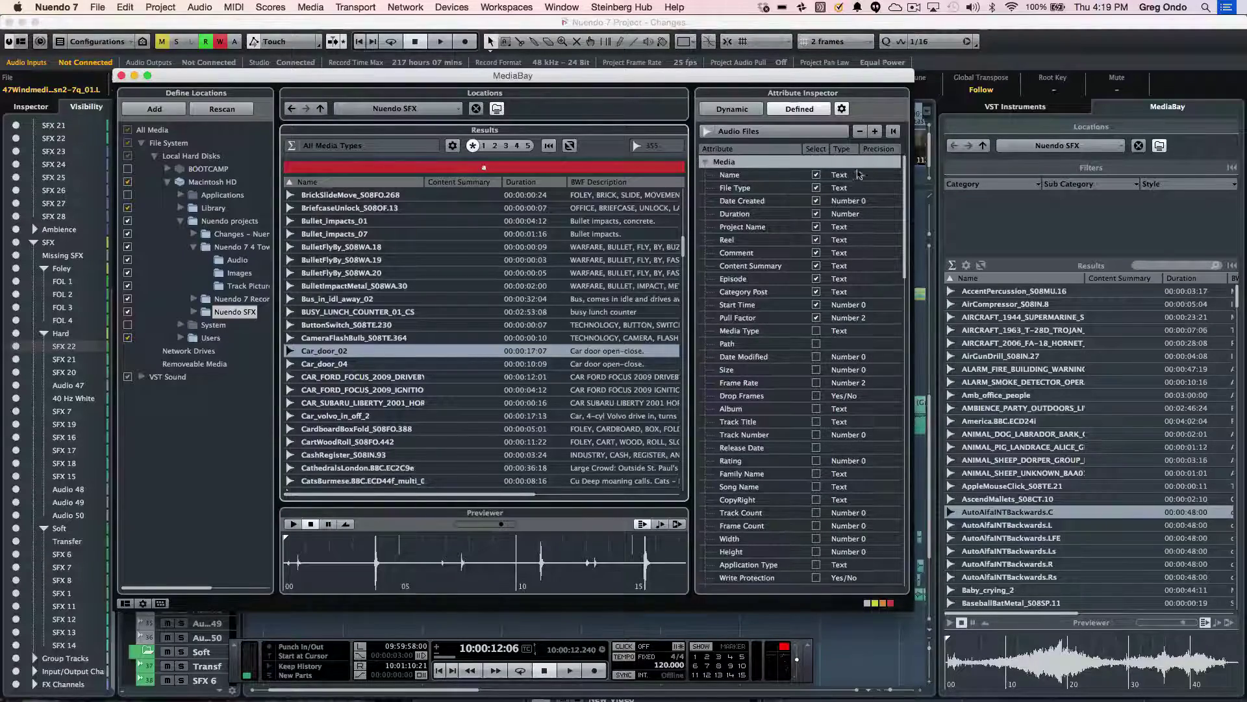
# Start adding a user attribute for audio files, cancel it, and close the MediaBay window.
pyautogui.click(876, 132)
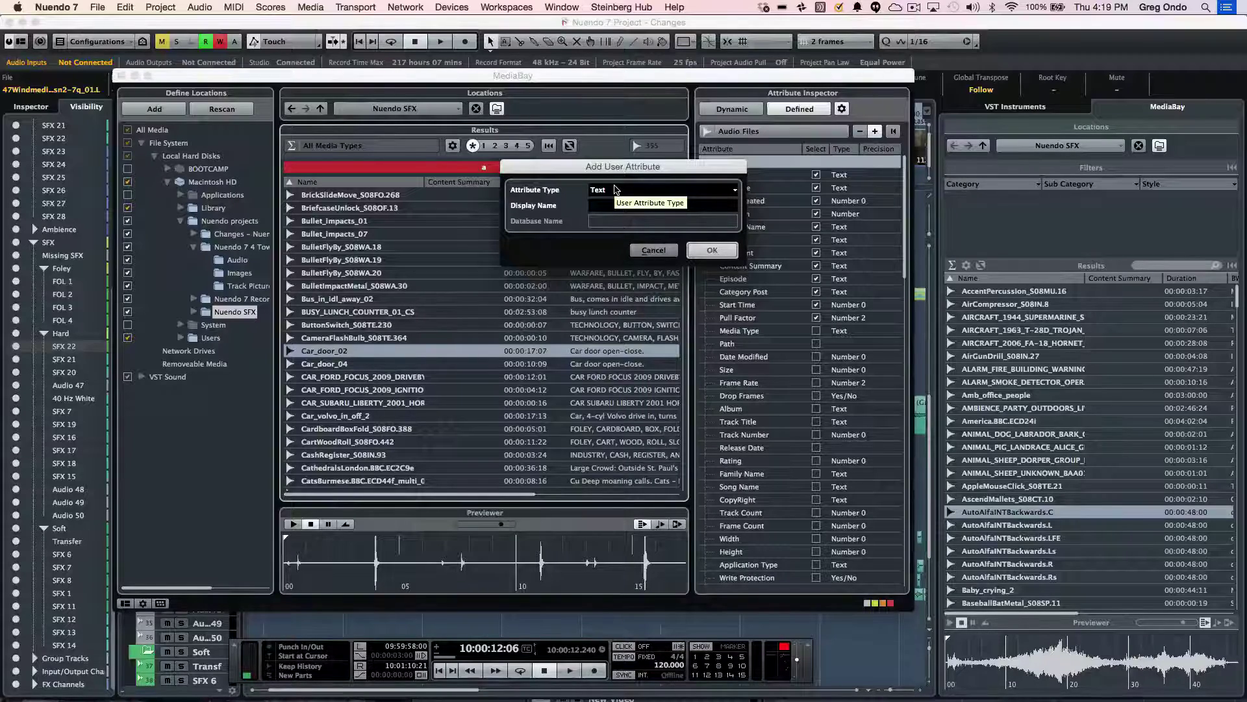
pyautogui.click(653, 251)
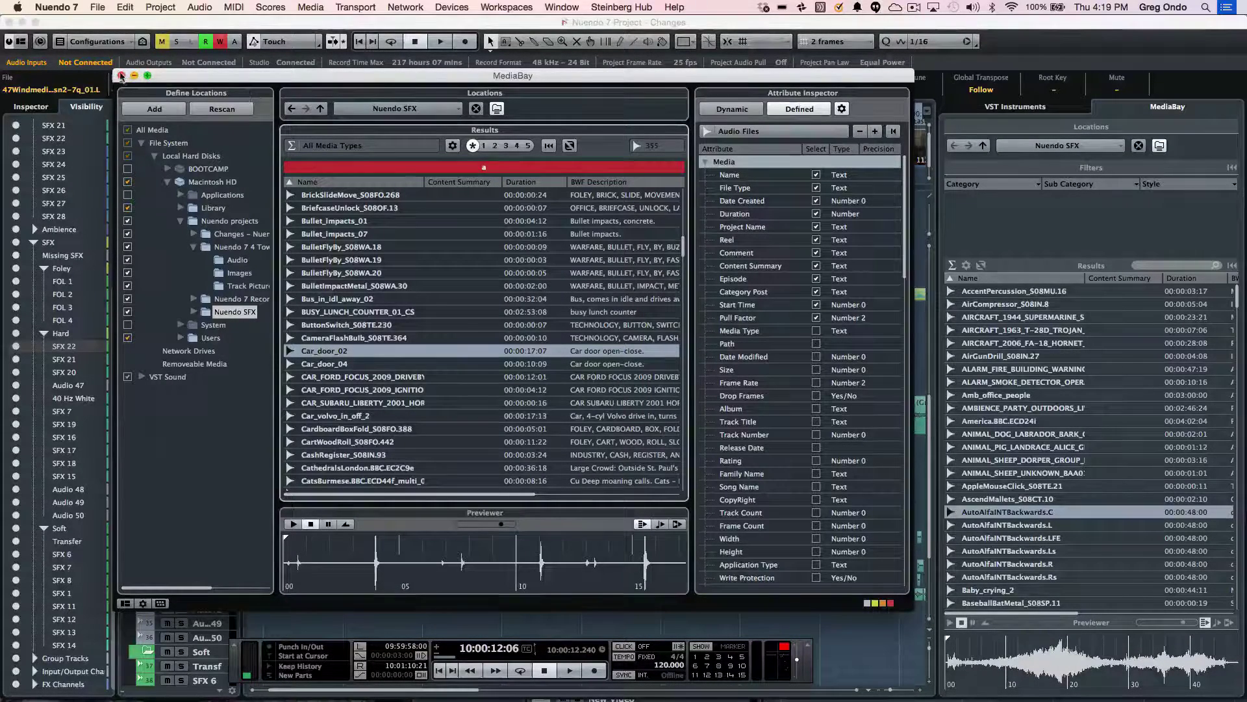
pyautogui.click(121, 75)
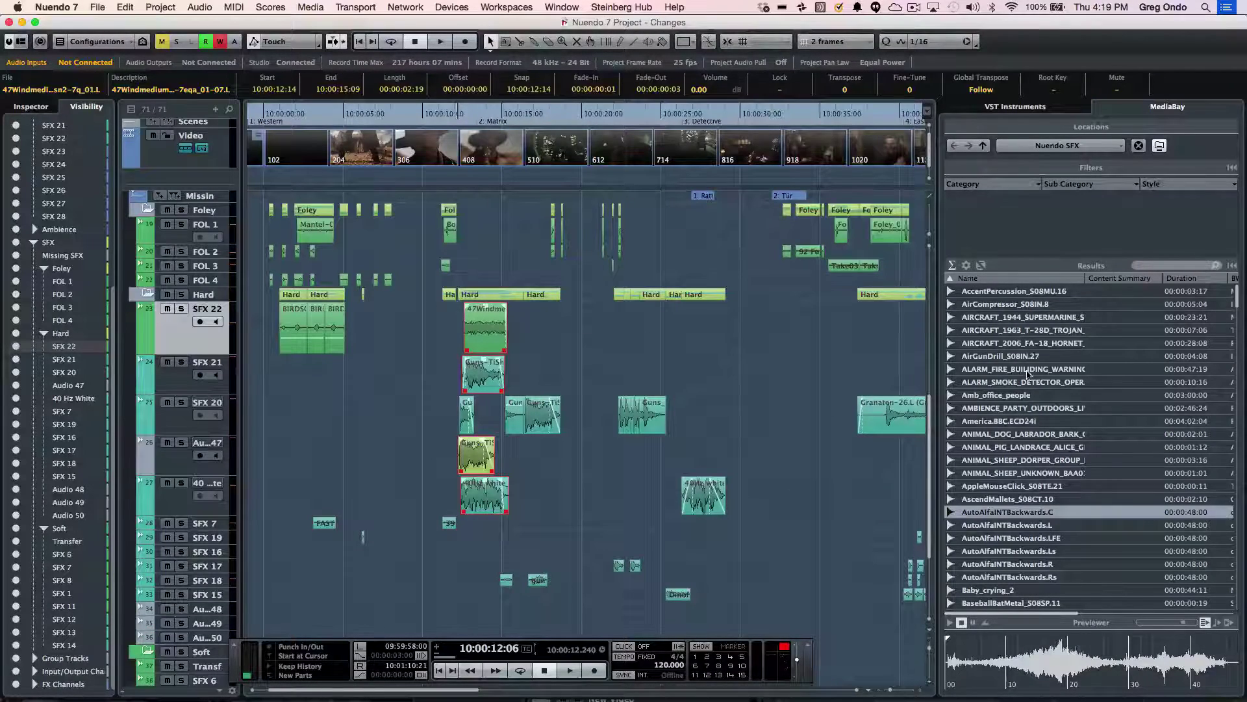
# Hide the Racks zone in the project window layout, show it again, and leave the layout setup.
pyautogui.click(20, 41)
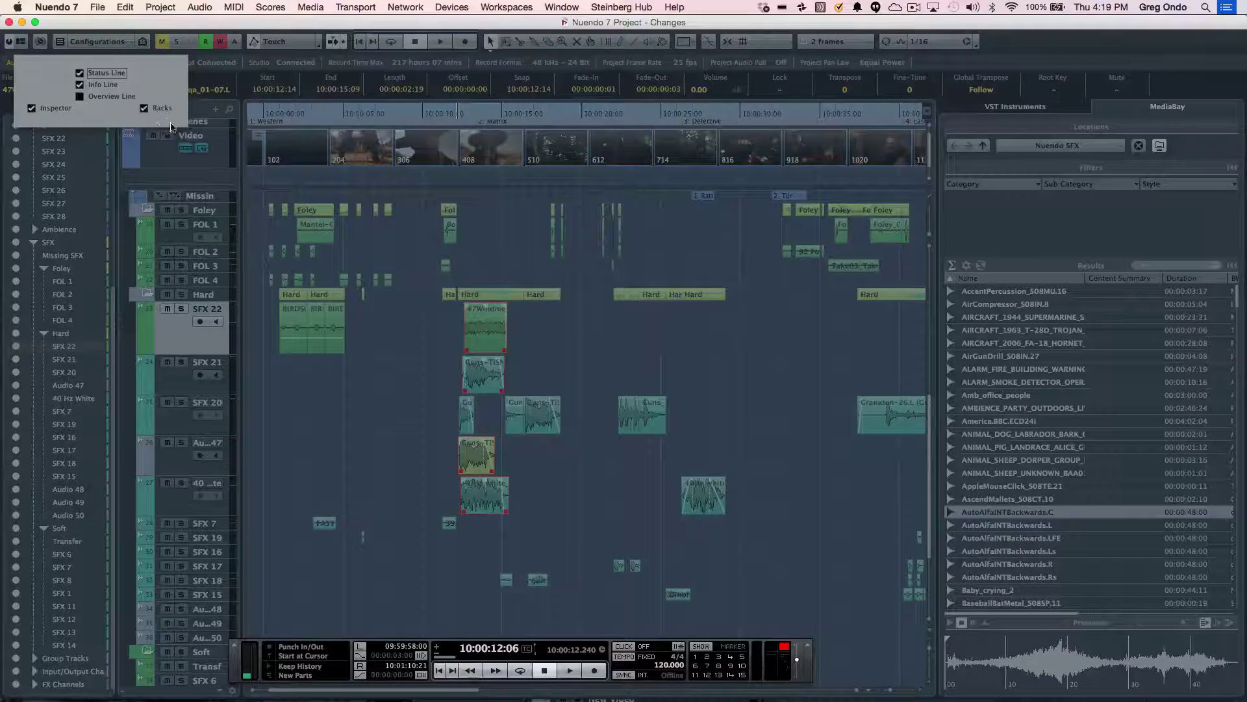
pyautogui.click(144, 109)
pyautogui.click(145, 109)
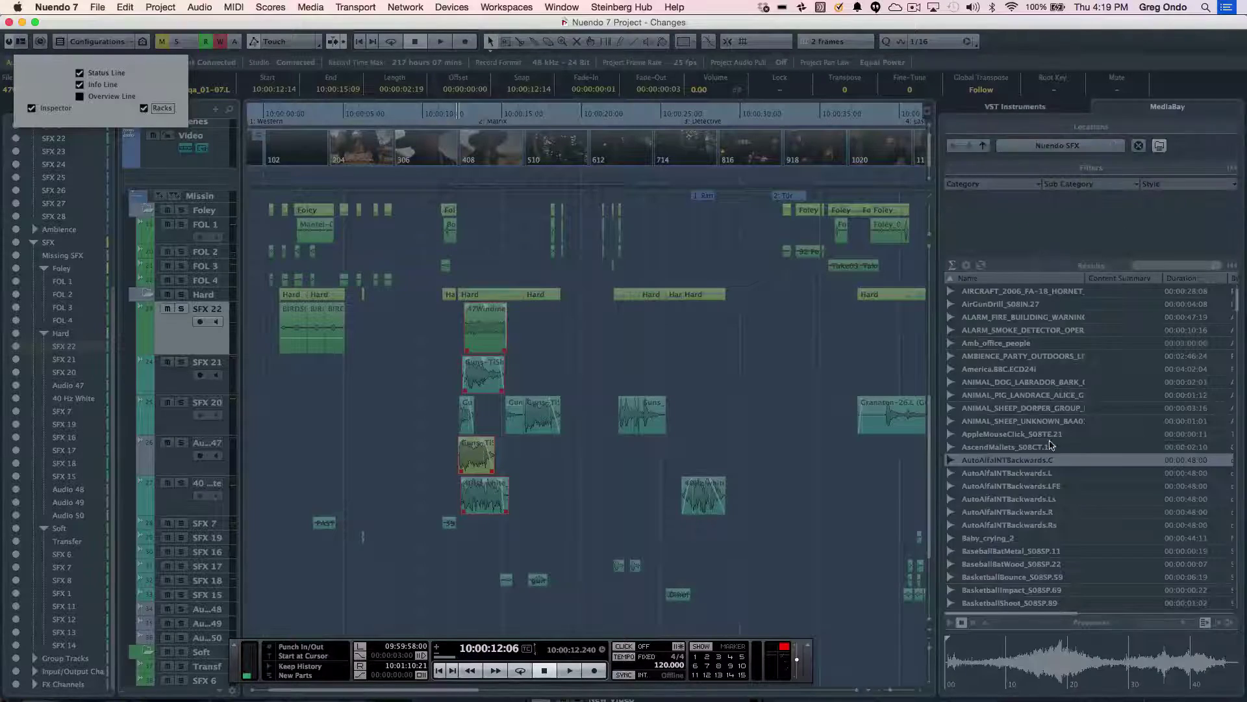
pyautogui.click(1051, 446)
# Audition the AutoAlfaINTBackwards channel files and the sounds down through BaseballBatWood_S08SP.22 in the project window's MediaBay rack.
pyautogui.click(1017, 473)
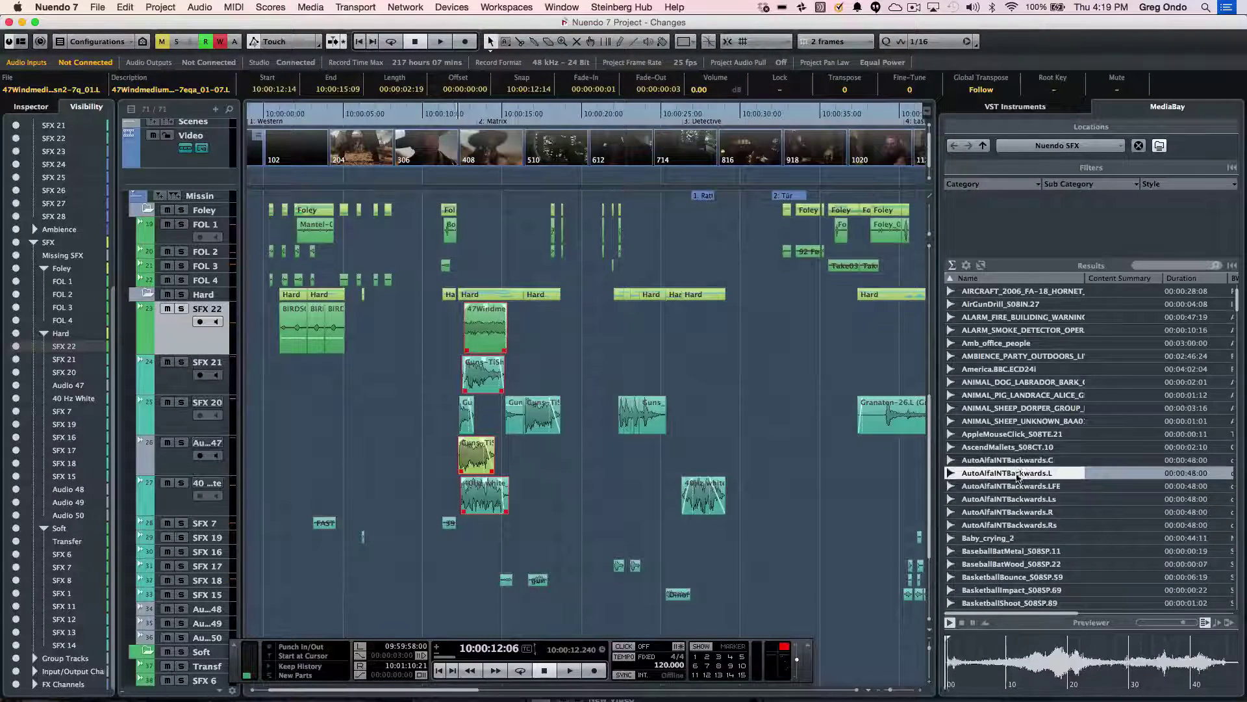
pyautogui.click(1017, 461)
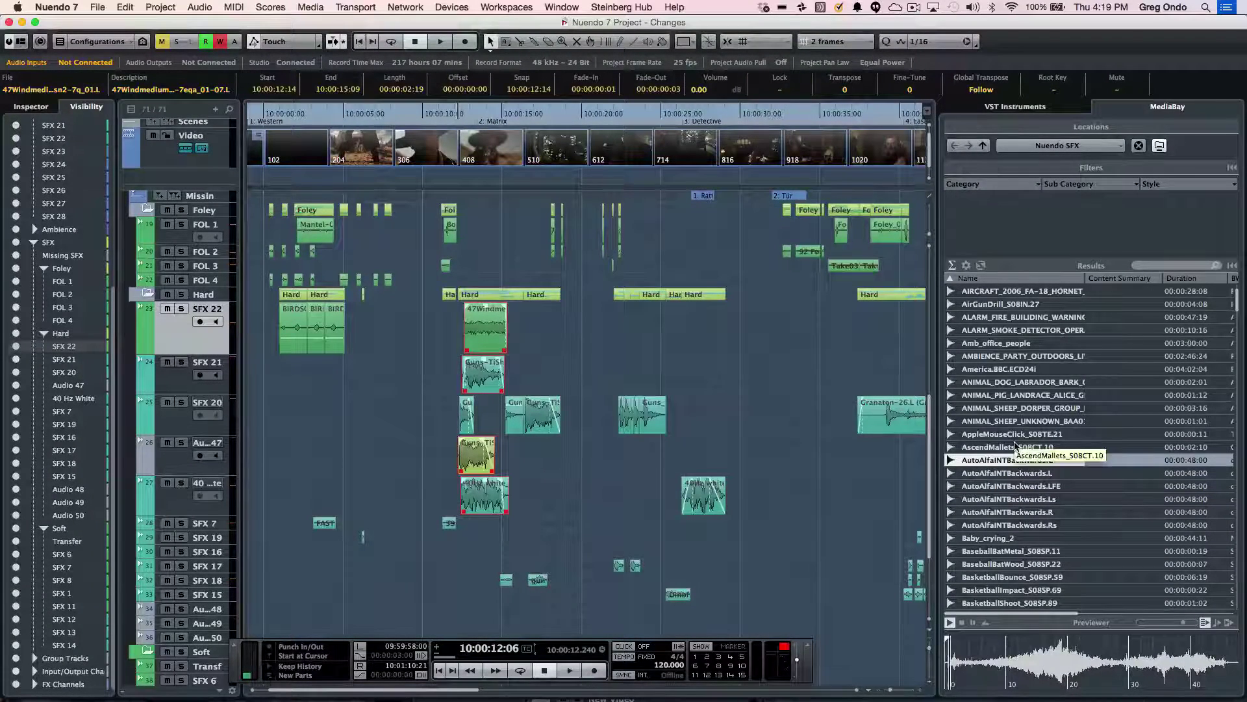
pyautogui.click(1011, 473)
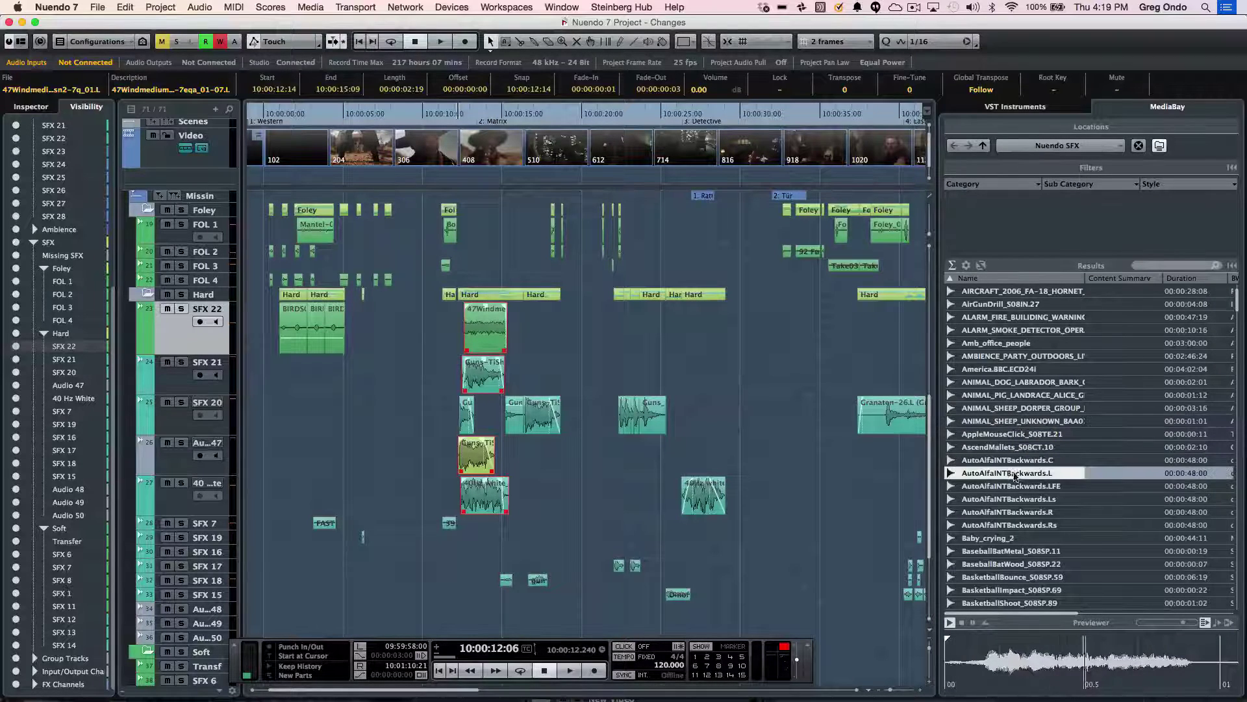
pyautogui.press('Down')
pyautogui.press('Down')
pyautogui.press('Down')
pyautogui.press('Down')
pyautogui.press('Down')
pyautogui.press('Down')
pyautogui.press('Down')
pyautogui.press('Down')
pyautogui.press('Down')
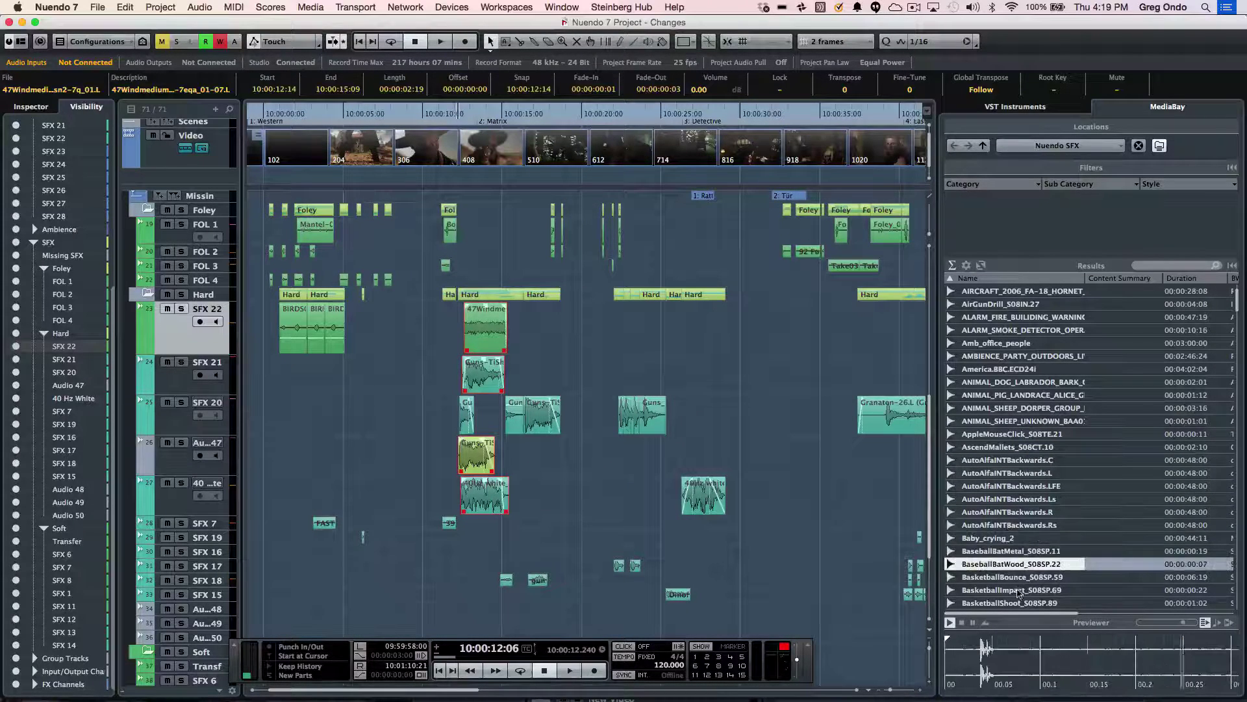
pyautogui.click(1008, 499)
pyautogui.click(1011, 474)
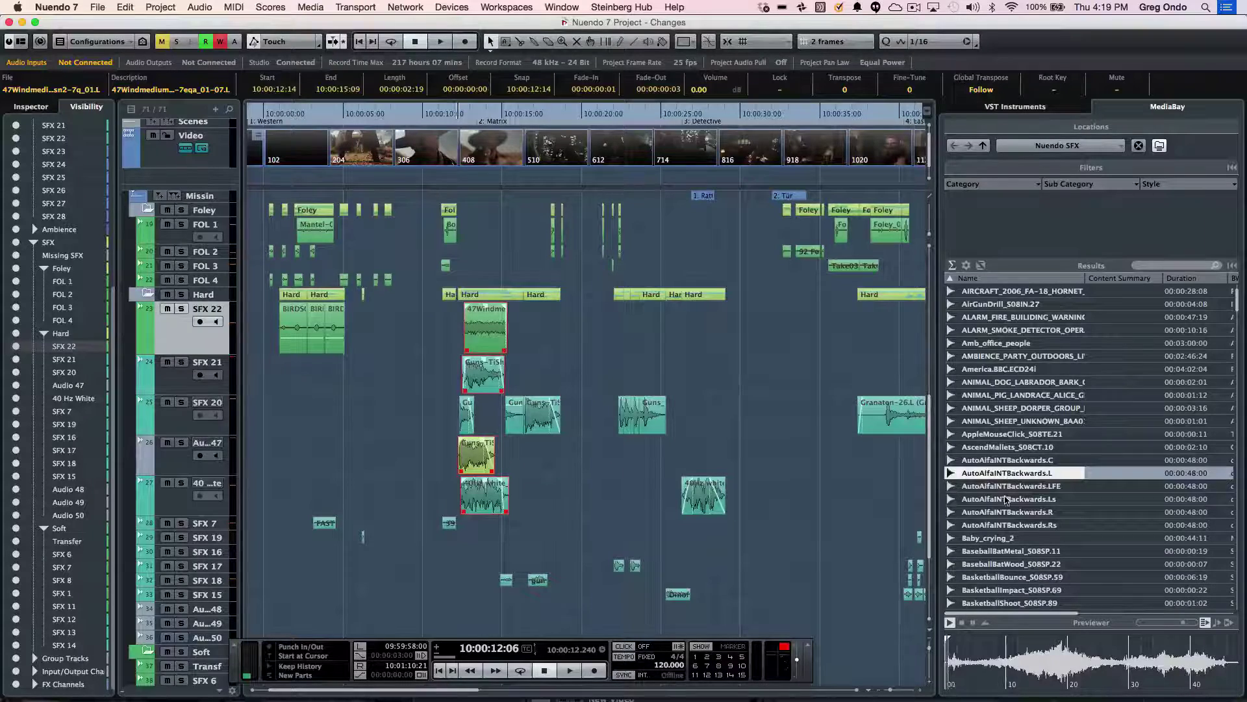
pyautogui.click(1006, 497)
pyautogui.click(1005, 488)
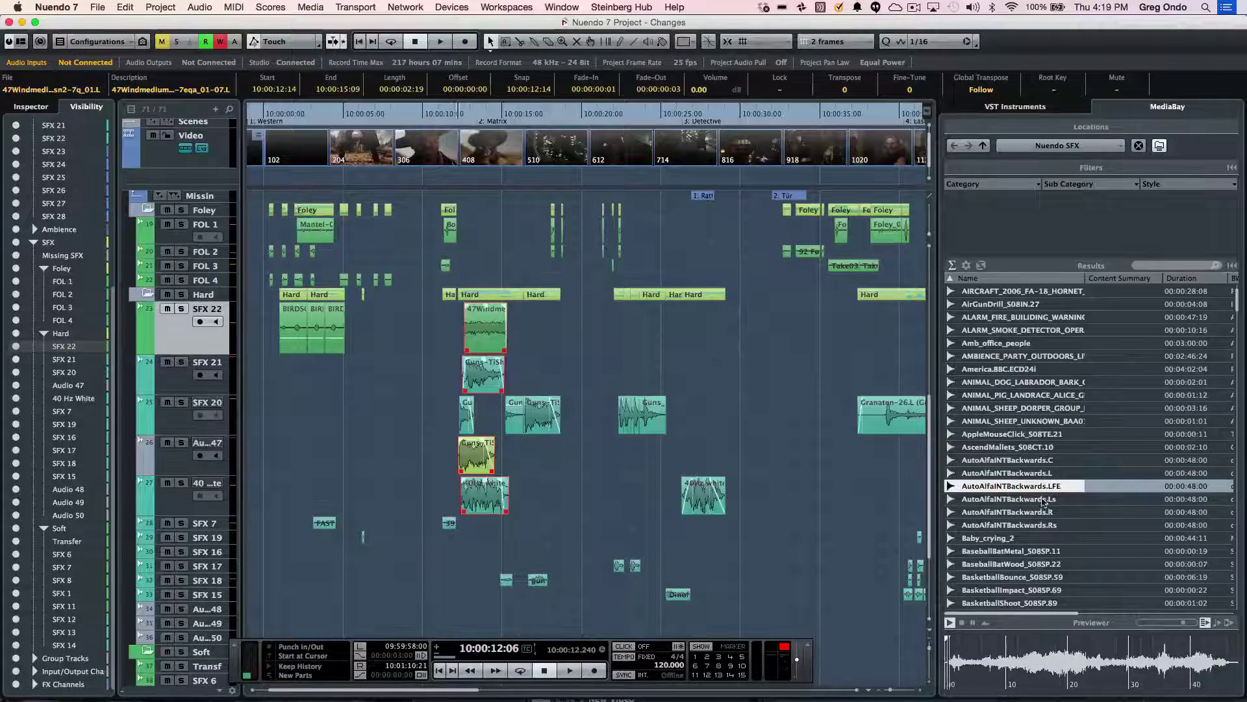
# Insert a previewed 00:00:12:04 range of AutoAlfaINTBackwards.Ls on SFX 21 at 10:00:19:24 and slip its contents to offset 00:00:14:01.
pyautogui.click(1042, 500)
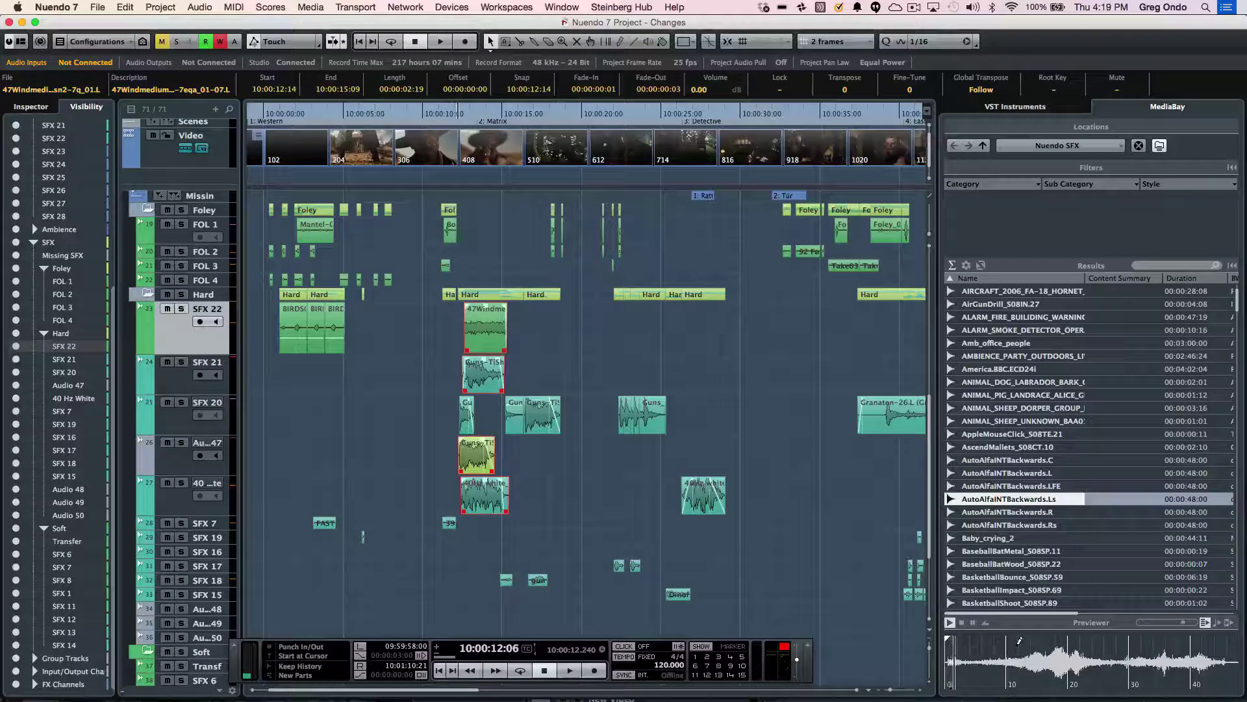
pyautogui.moveTo(1019, 641); pyautogui.dragTo(575, 383)
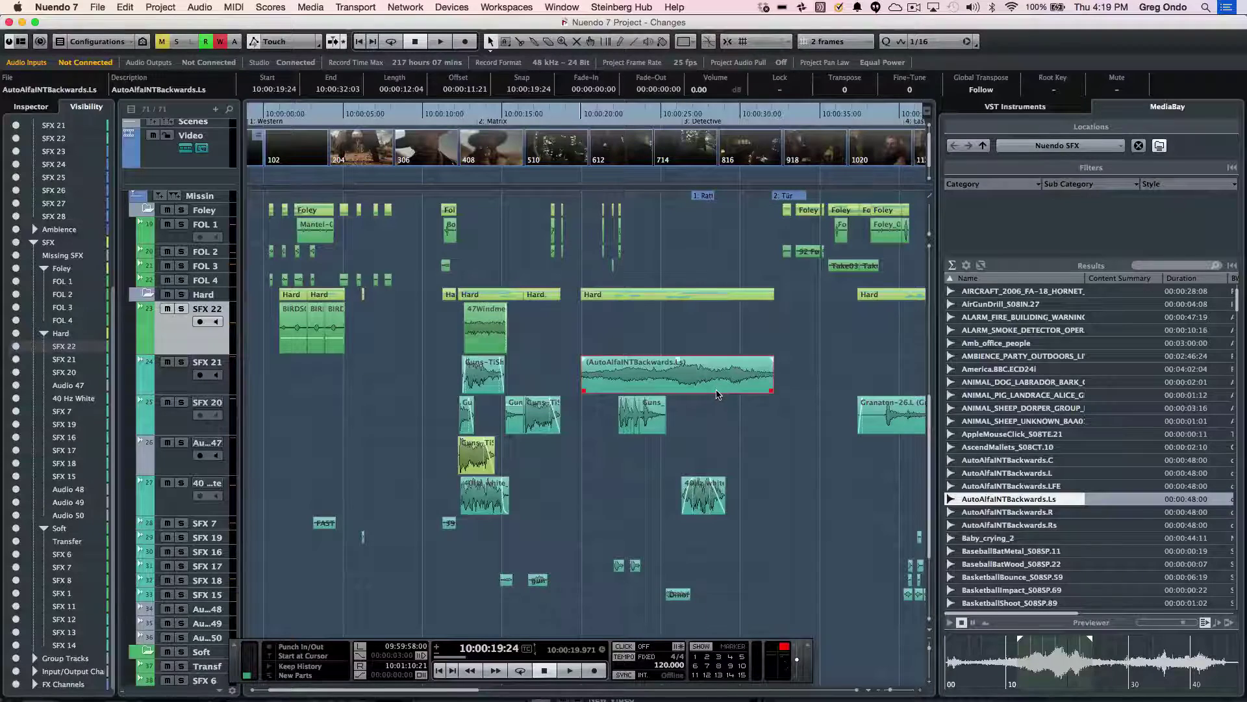
pyautogui.moveTo(724, 378); pyautogui.dragTo(674, 390)
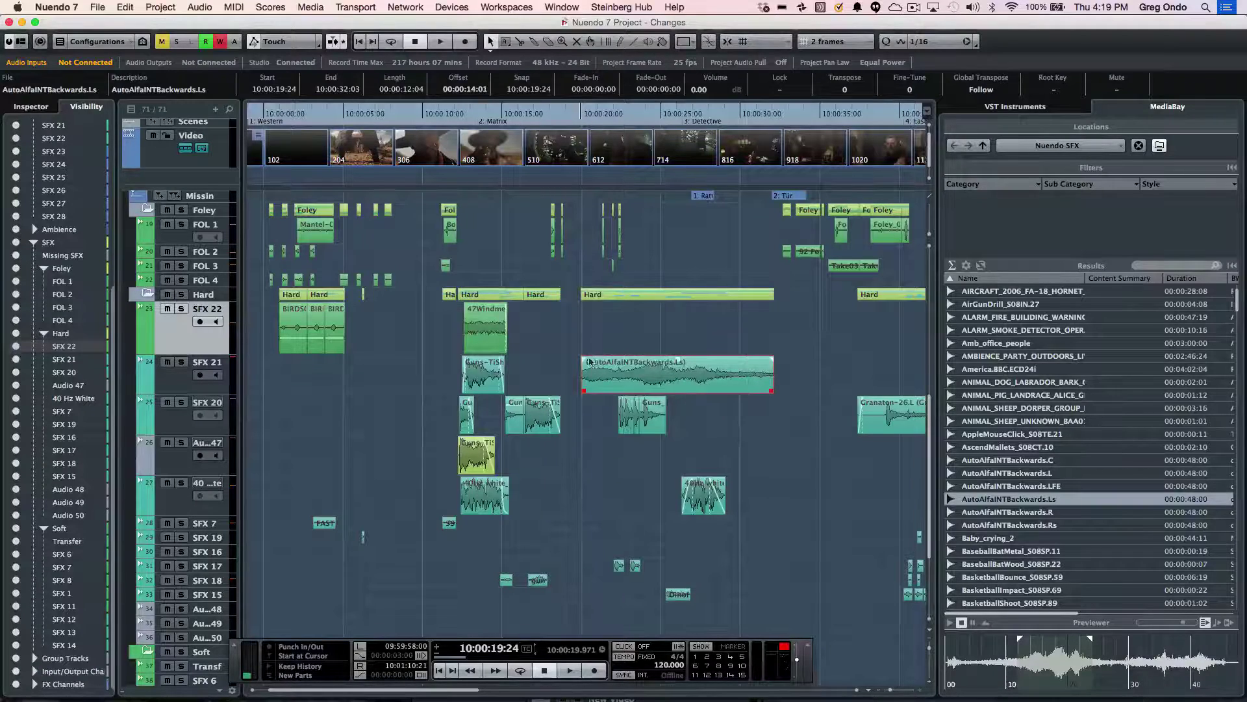
# Give the AutoAlfaINTBackwards.Ls event on SFX 21 a fade-in of 00:00:01:20 and raise its volume to 4.12.
pyautogui.moveTo(589, 361); pyautogui.dragTo(612, 363)
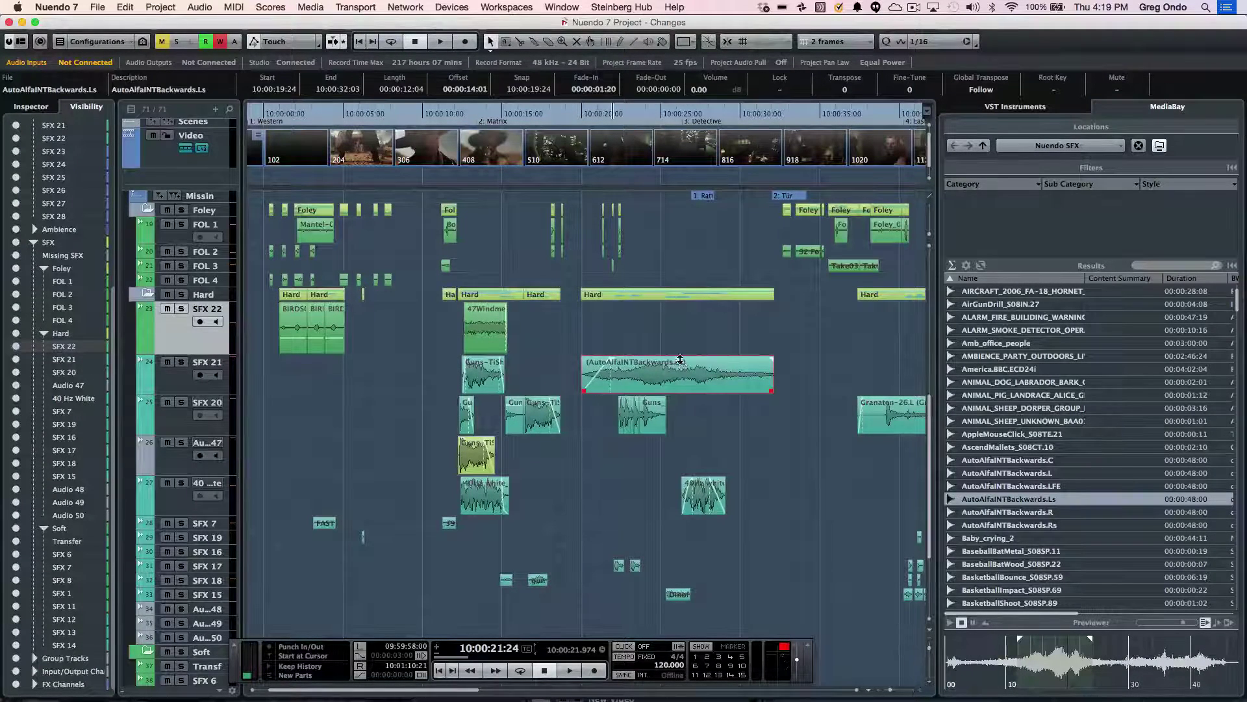
pyautogui.moveTo(680, 359); pyautogui.dragTo(701, 380)
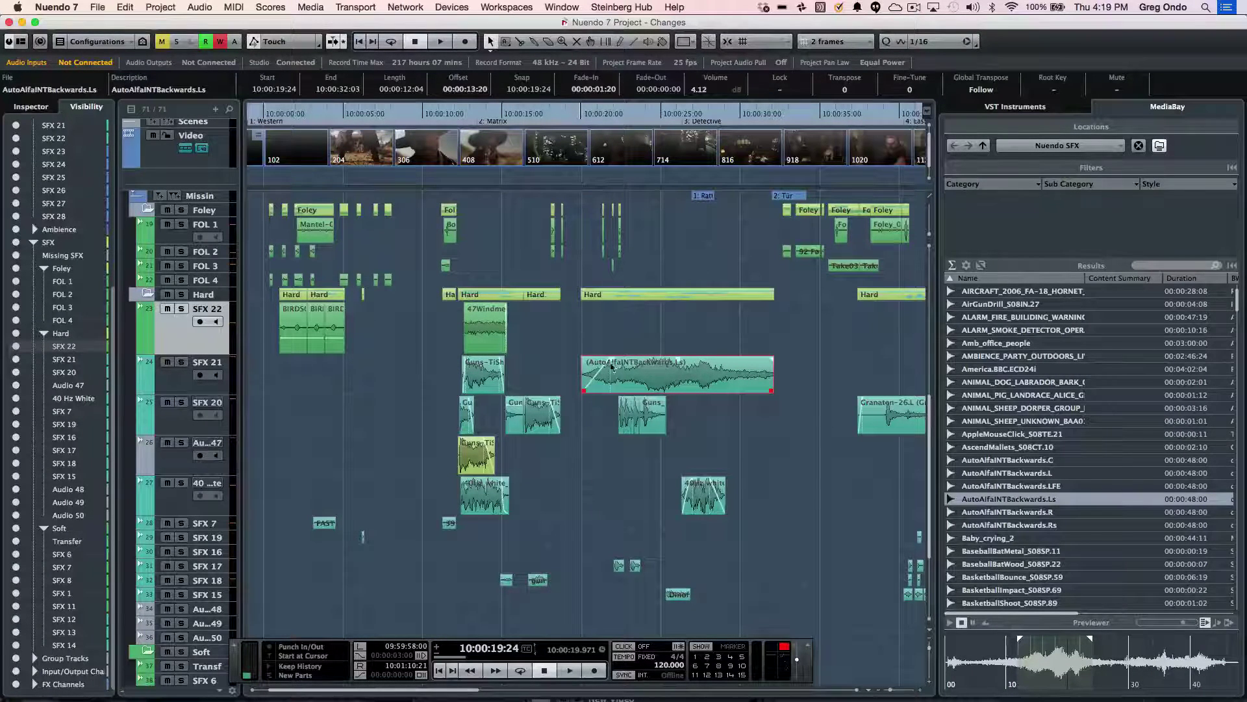
# Duplicate the 40Hz white_05 event at 10:00:26:07 on the 40Hz white track five times, back to back.
pyautogui.click(475, 115)
pyautogui.press('g')
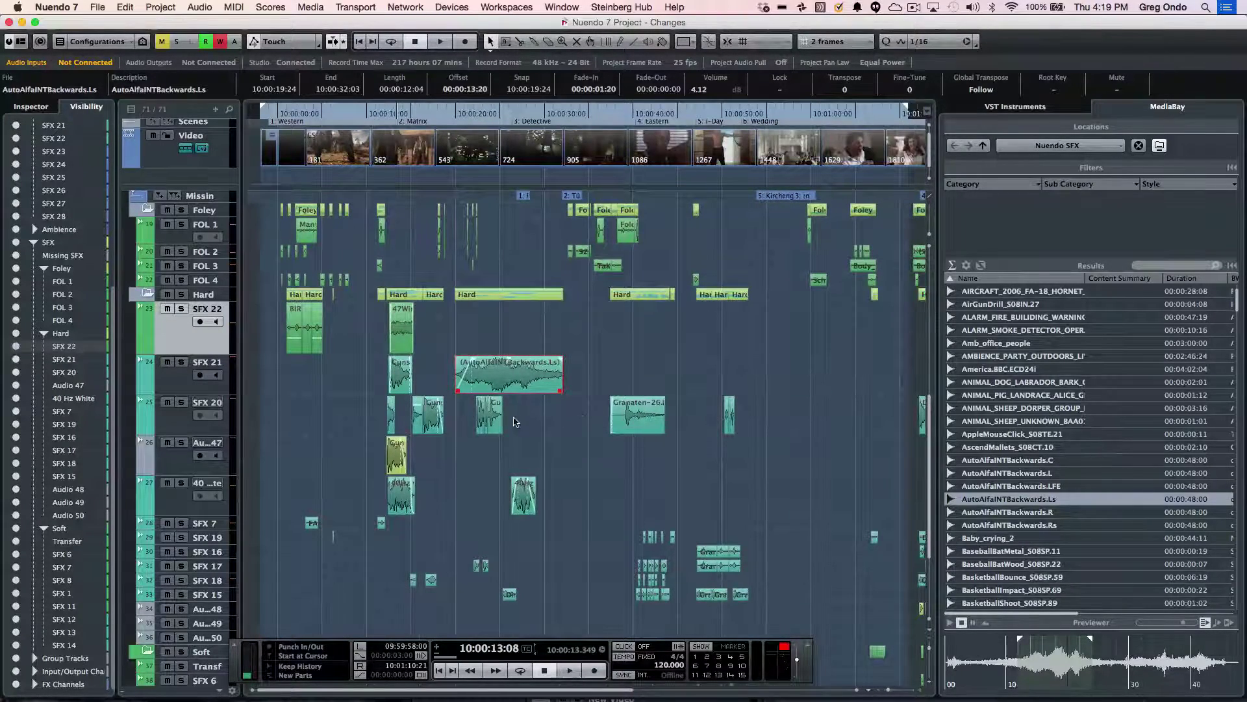
pyautogui.click(526, 496)
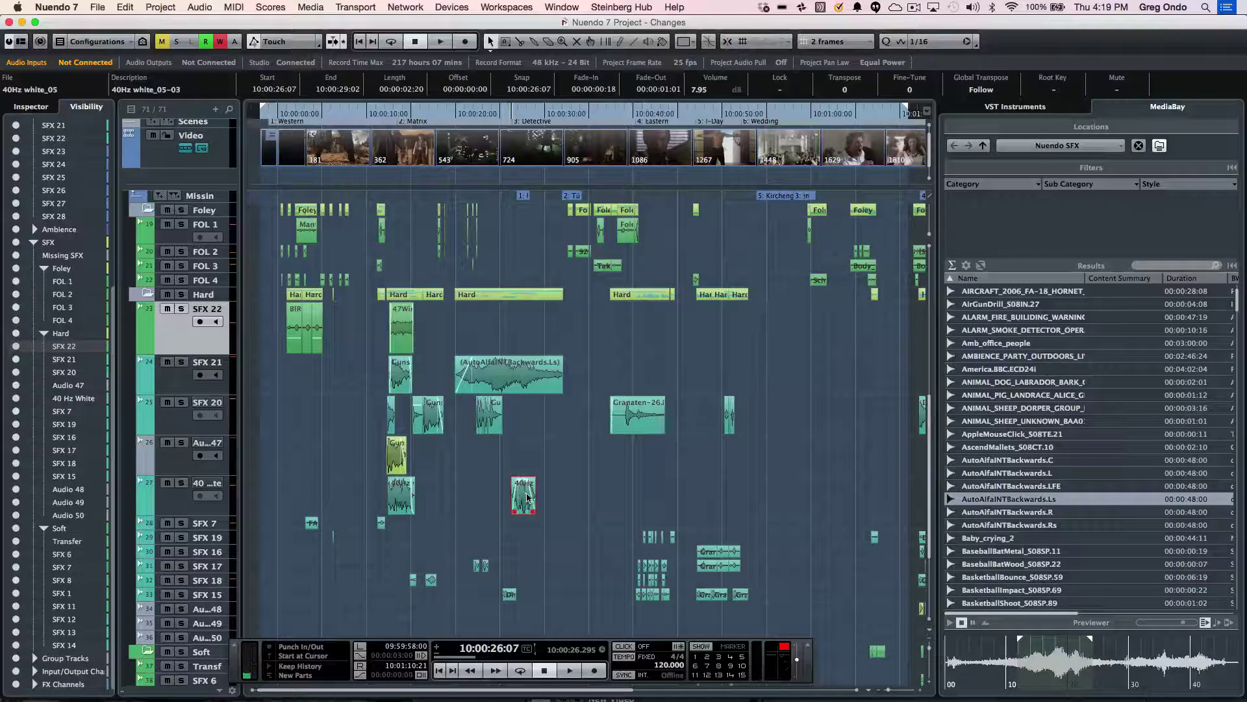
pyautogui.press('super+d')
pyautogui.press('super+d')
pyautogui.press('super+d')
pyautogui.press('super+d')
pyautogui.press('super+d')
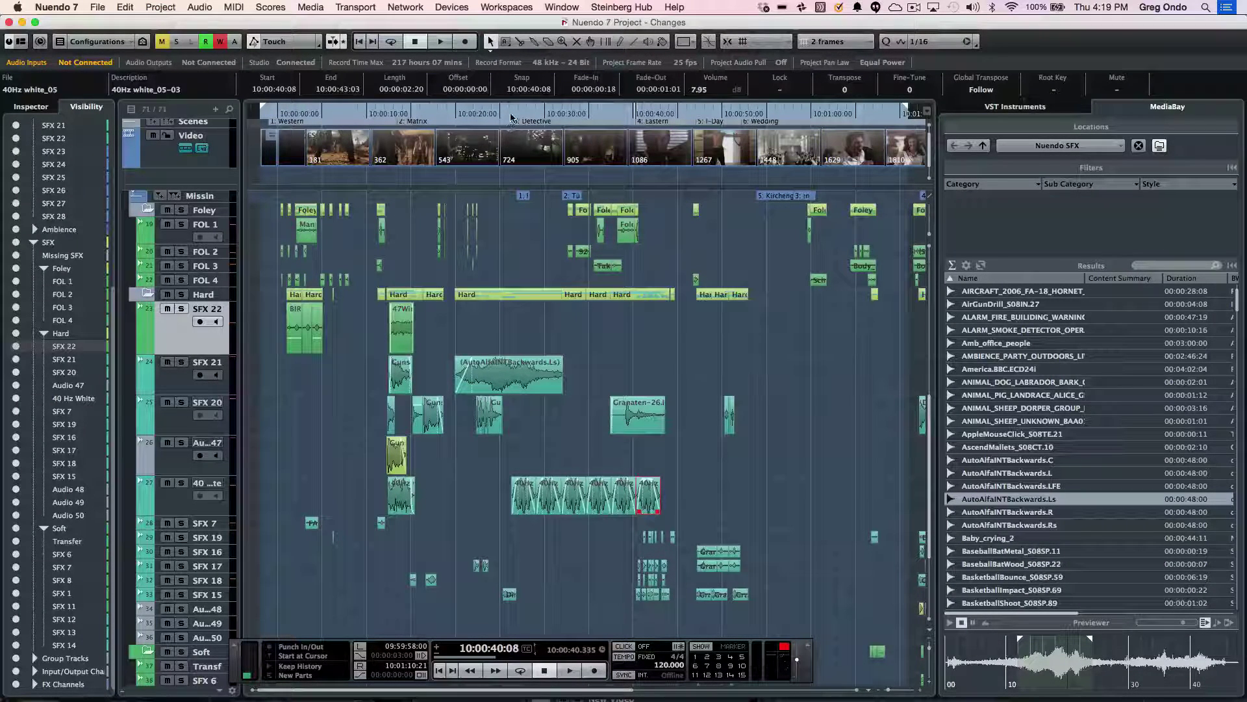
# Replace the repeated 40Hz white_05 events with Baby_crying_2 from the MediaBay results, modifying all events that refer to the same audio material.
pyautogui.moveTo(500, 121); pyautogui.dragTo(500, 130)
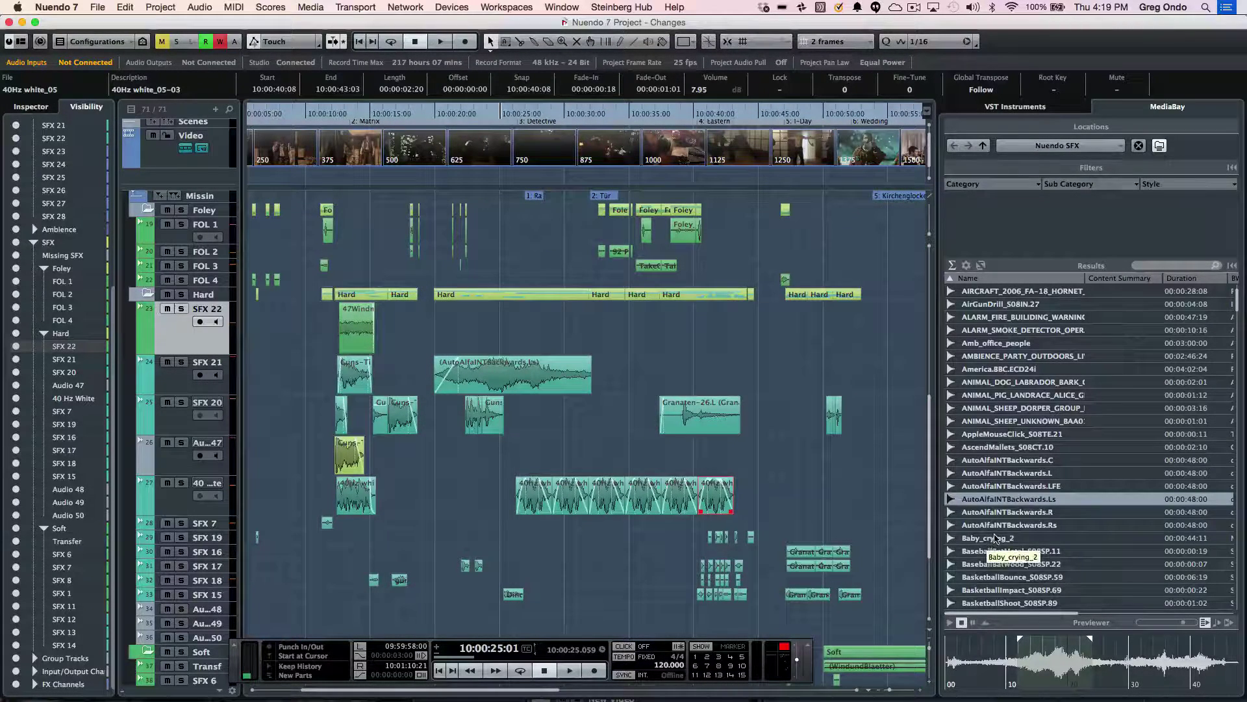
pyautogui.moveTo(995, 538); pyautogui.dragTo(511, 504)
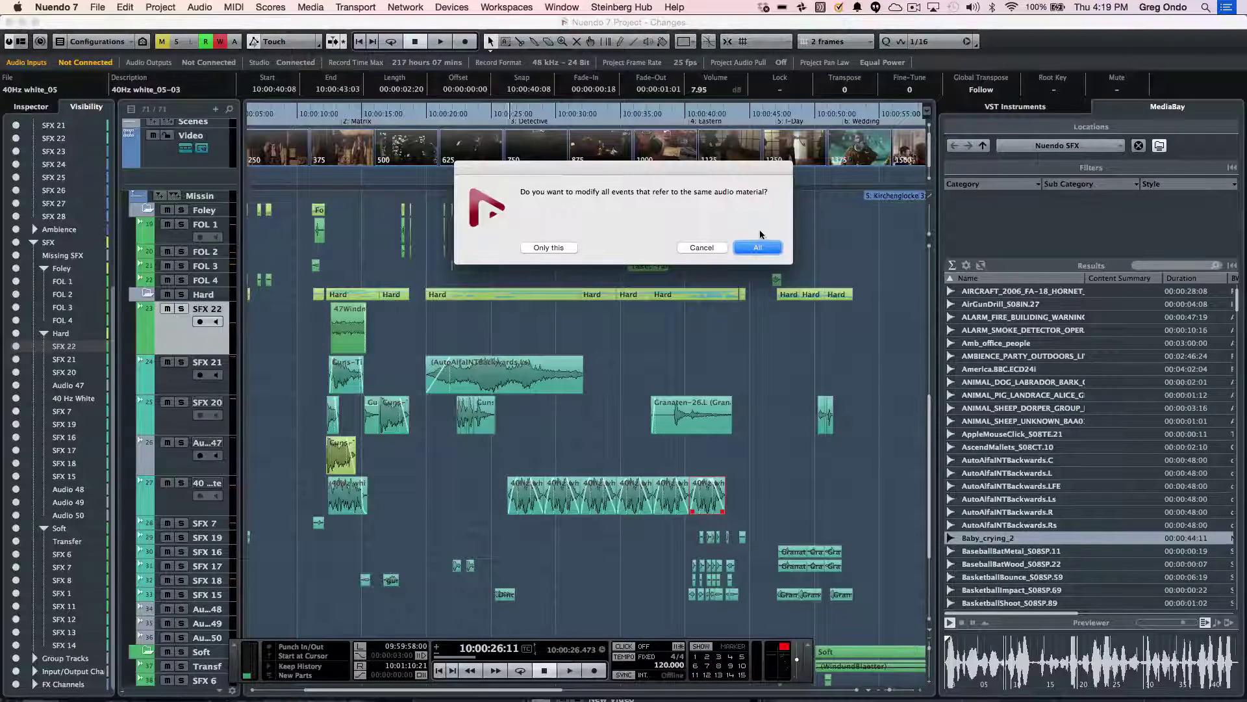
pyautogui.click(762, 247)
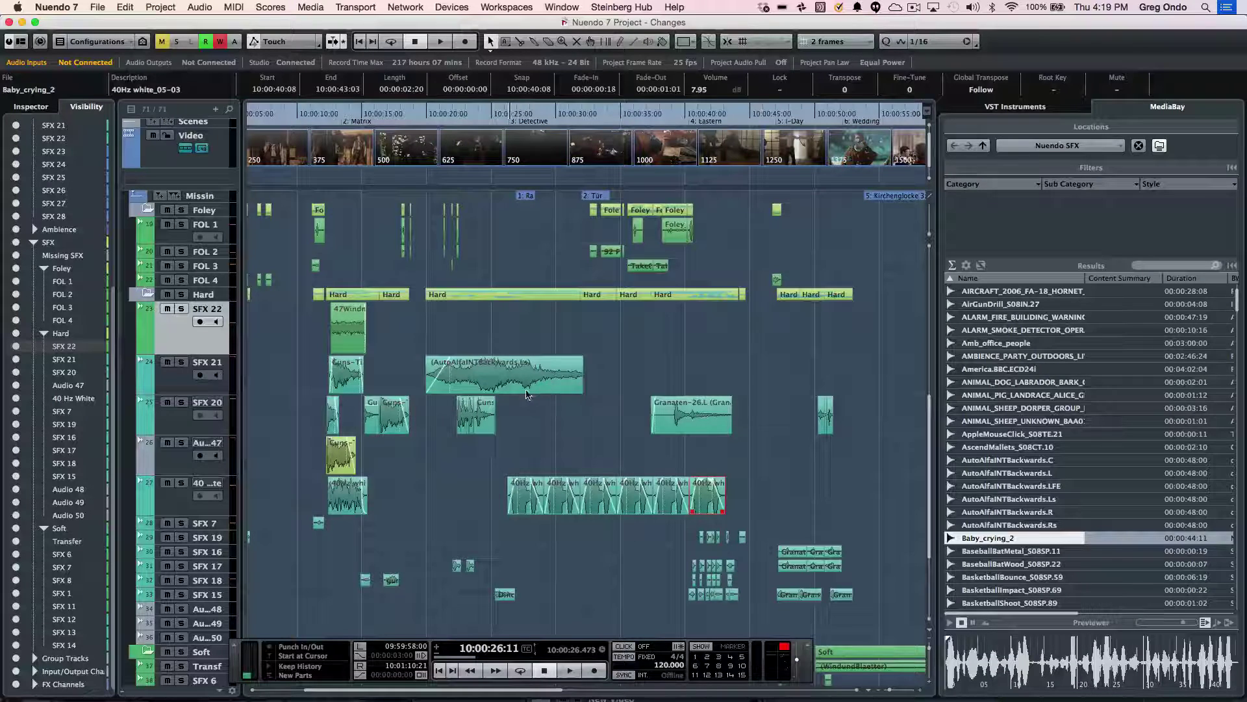
# Audition the AutoAlfaINTBackwards.Ls event on SFX 21 with the Play tool, and select that event with Object Selection.
pyautogui.rightClick(510, 375)
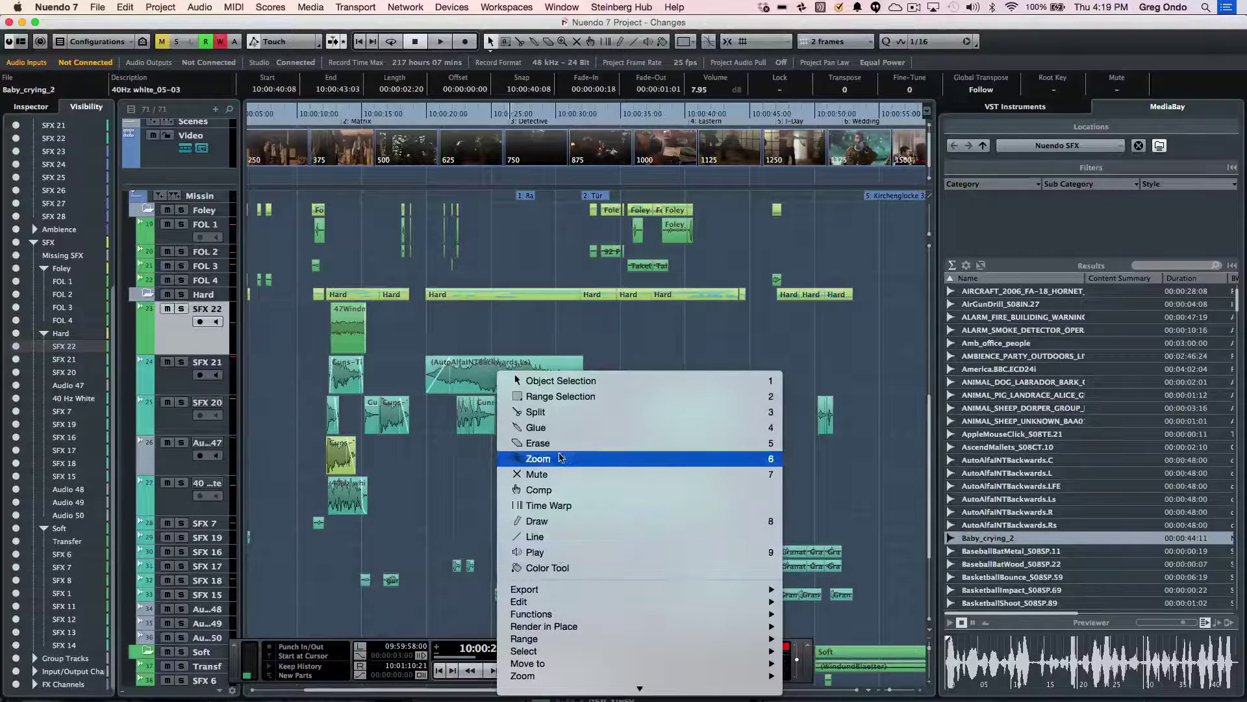
pyautogui.click(536, 552)
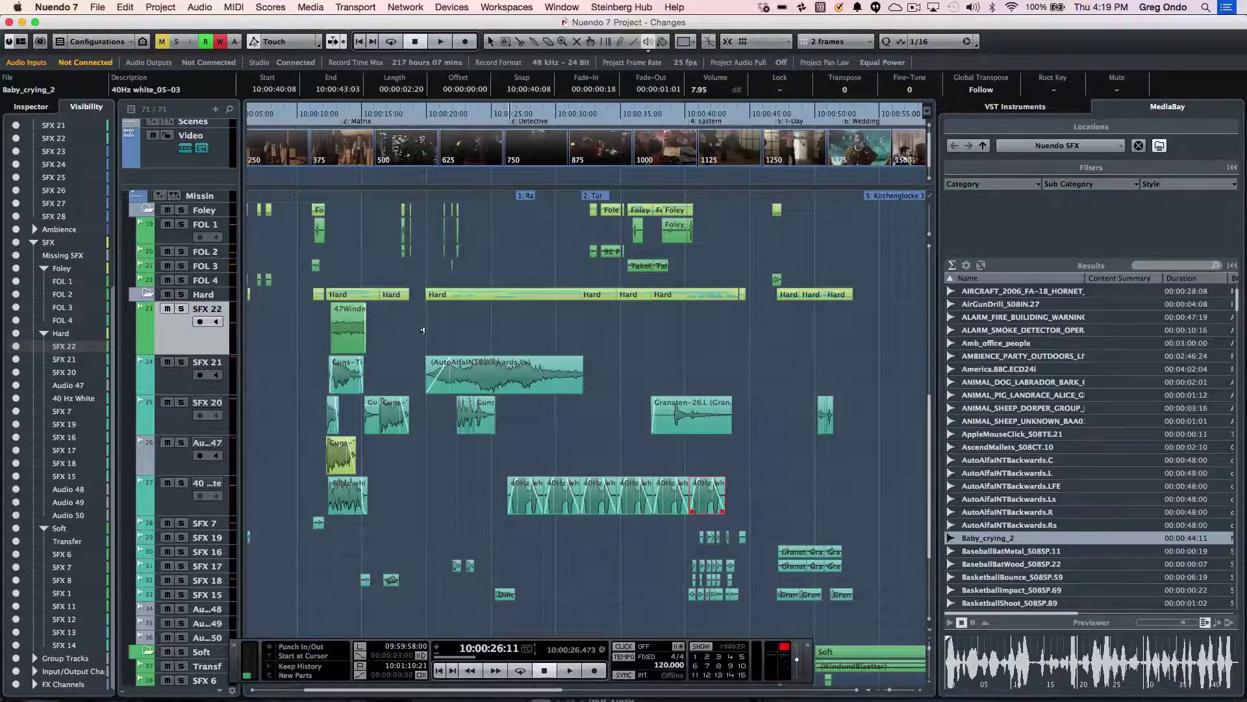
pyautogui.click(467, 376)
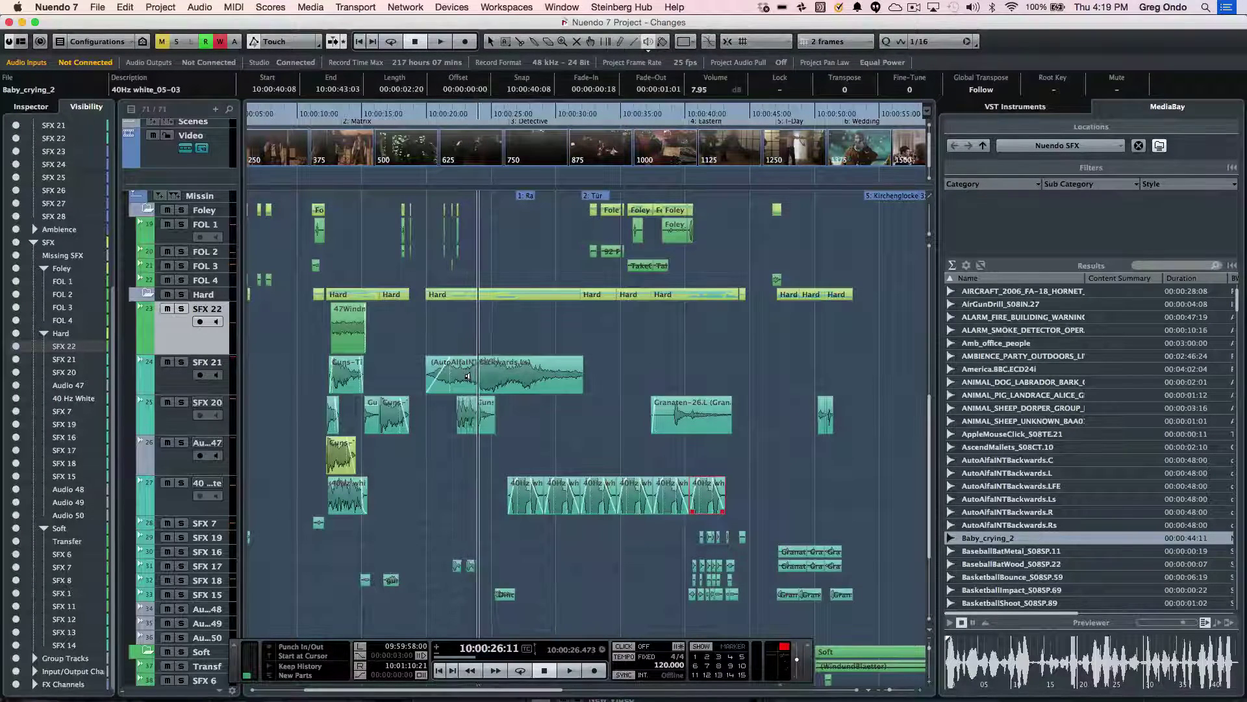
pyautogui.rightClick(493, 376)
pyautogui.click(493, 379)
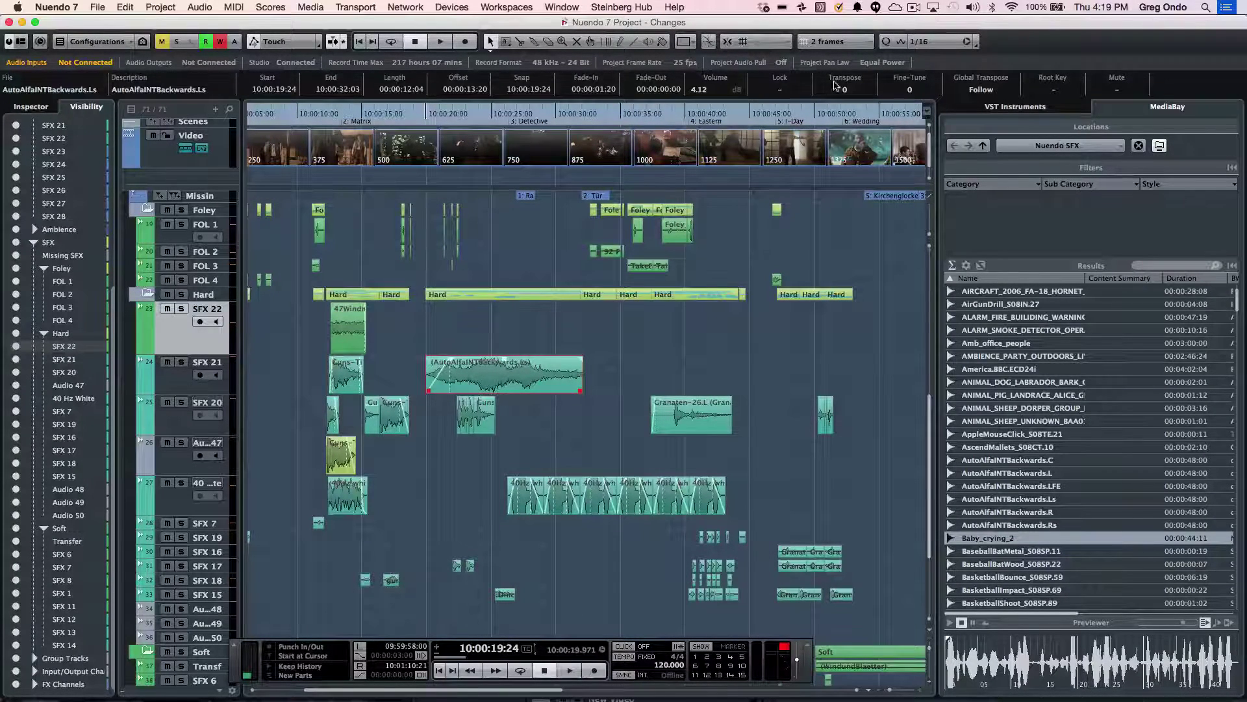
# Transpose the AutoAlfaINTBackwards.Ls event on SFX 21 to -13 and audition it with the Play tool.
pyautogui.scroll(-5, 856, 92)
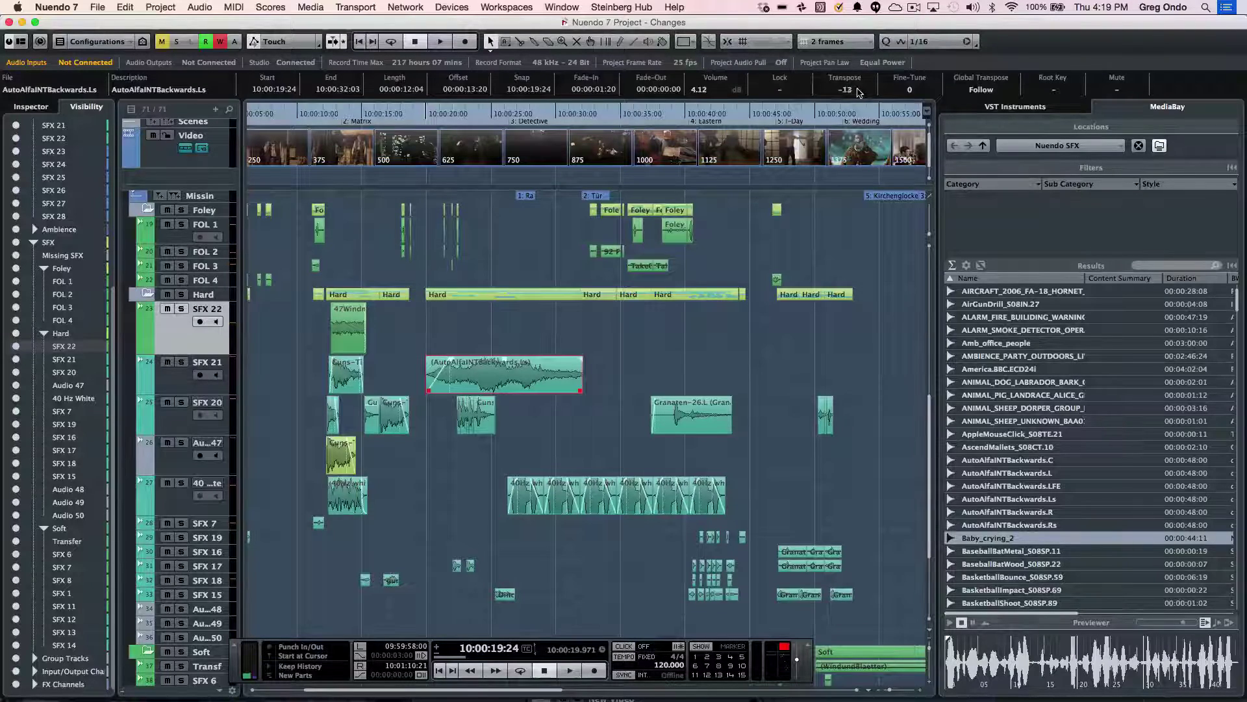
pyautogui.rightClick(463, 374)
pyautogui.click(512, 552)
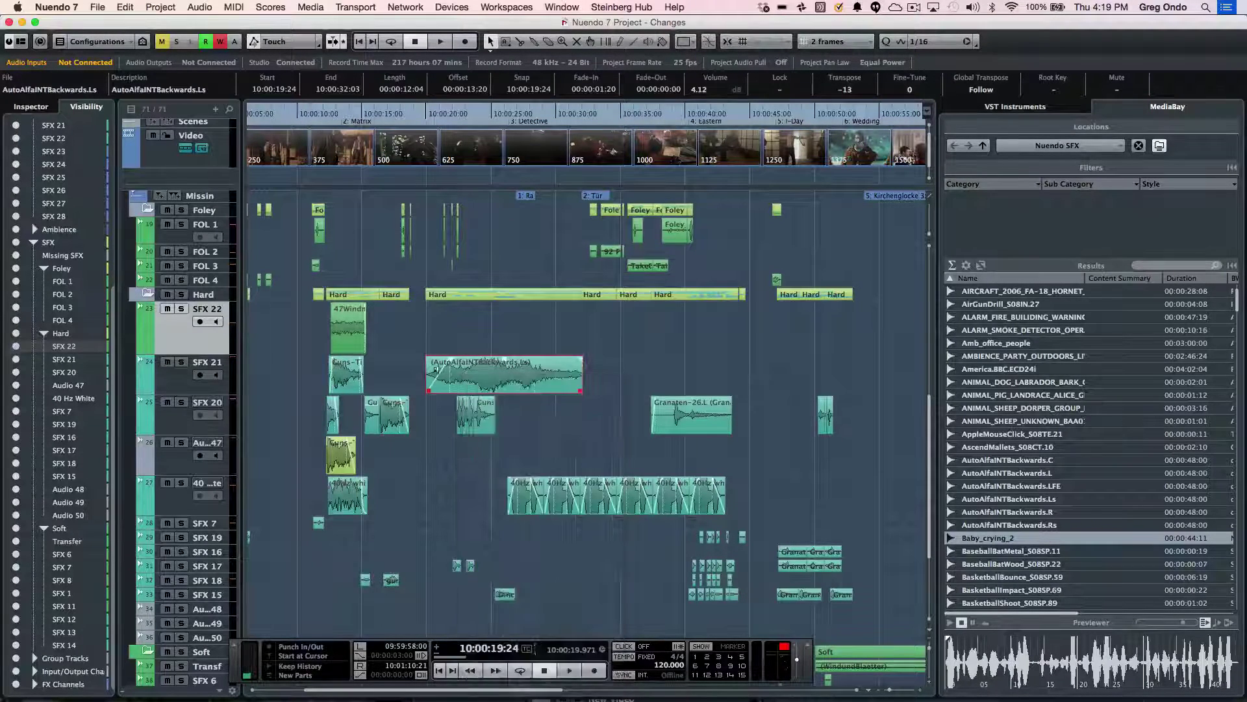
pyautogui.click(455, 378)
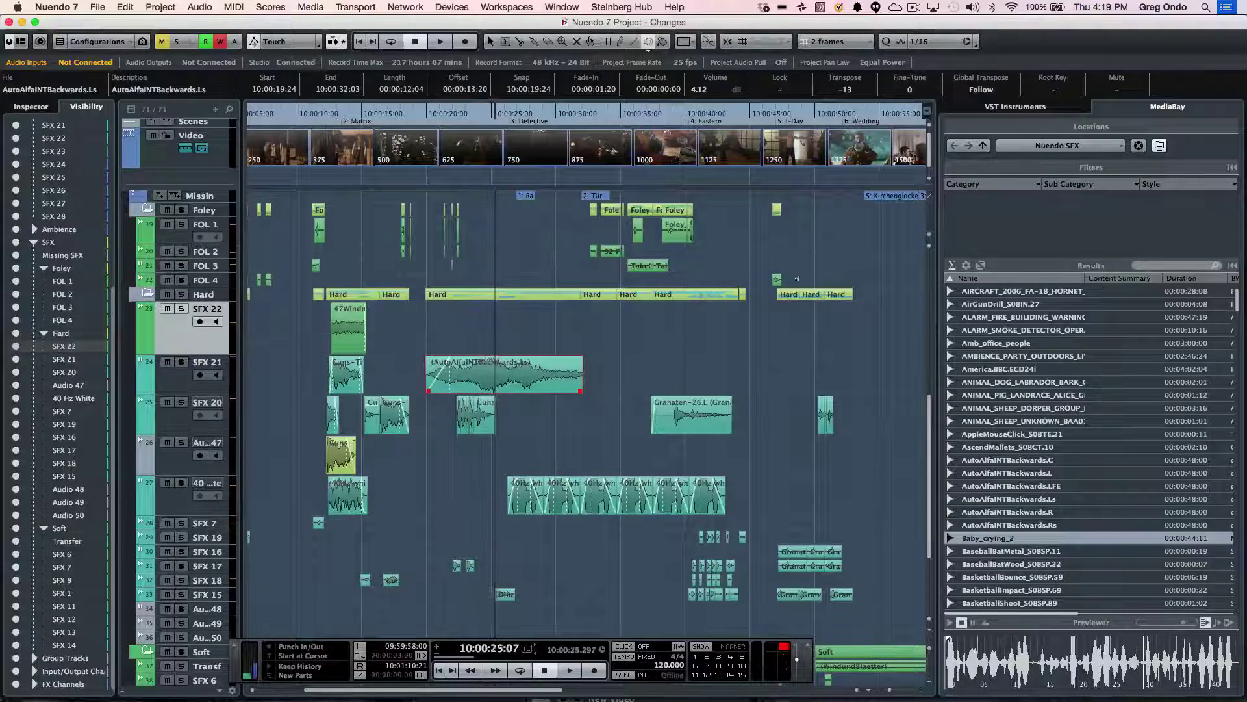
# Set the AutoAlfaINTBackwards.Ls event's transpose to -24, audition it, and return to the Object Selection tool.
pyautogui.scroll(-11, 864, 93)
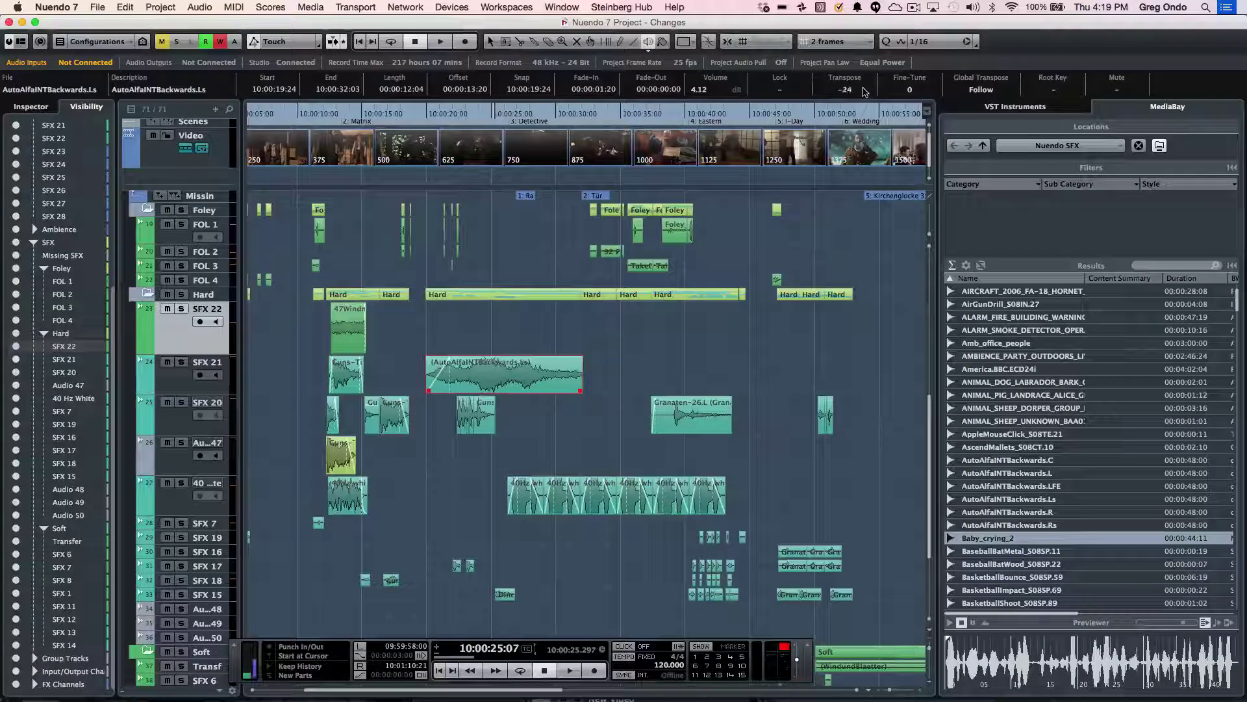
pyautogui.click(473, 381)
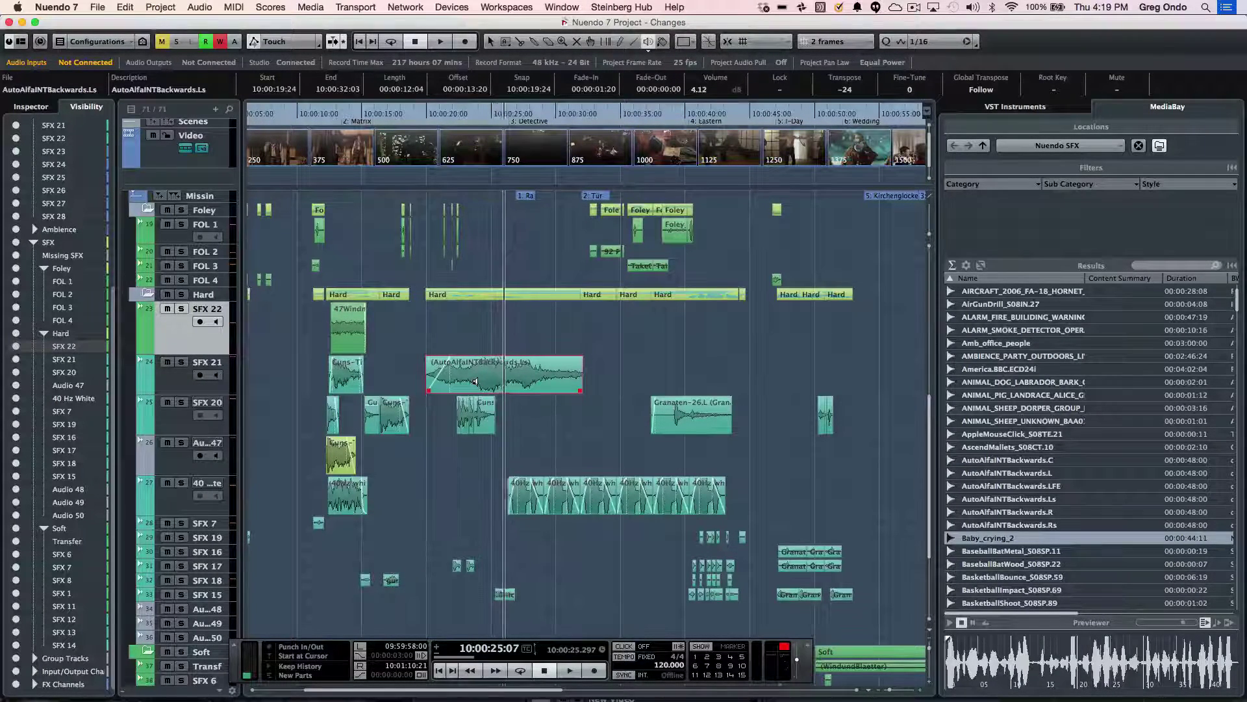
pyautogui.rightClick(505, 350)
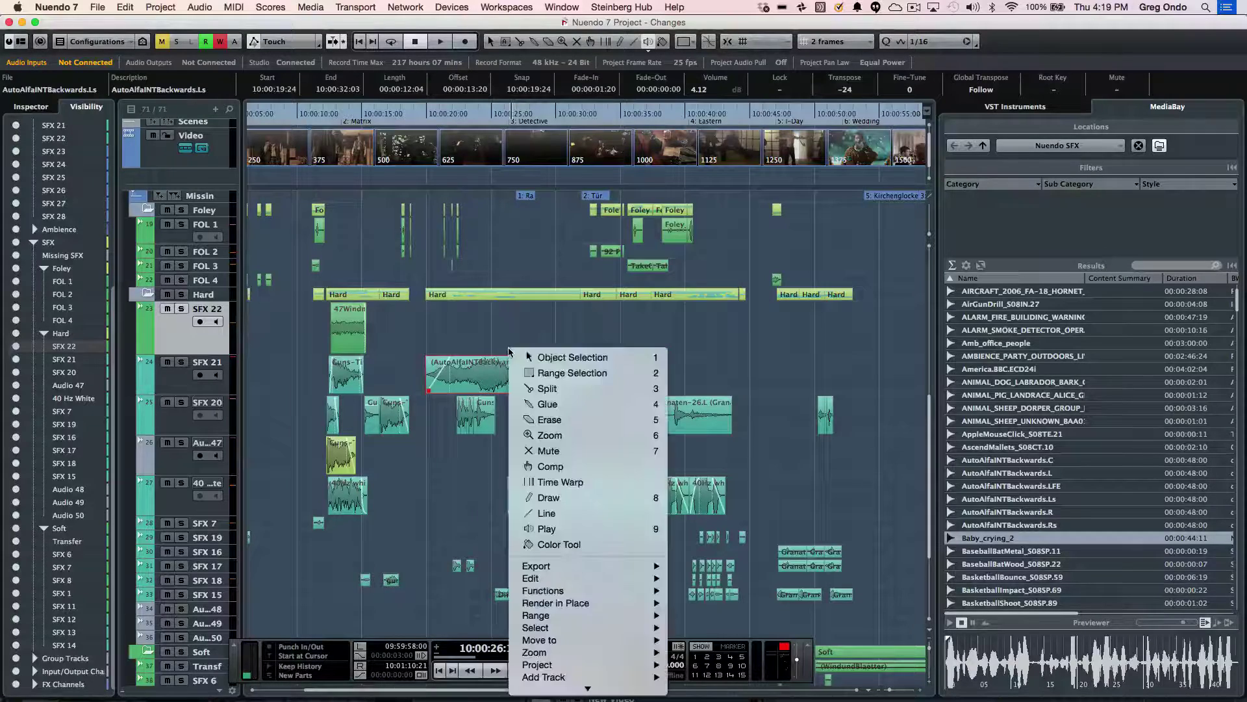
pyautogui.click(515, 351)
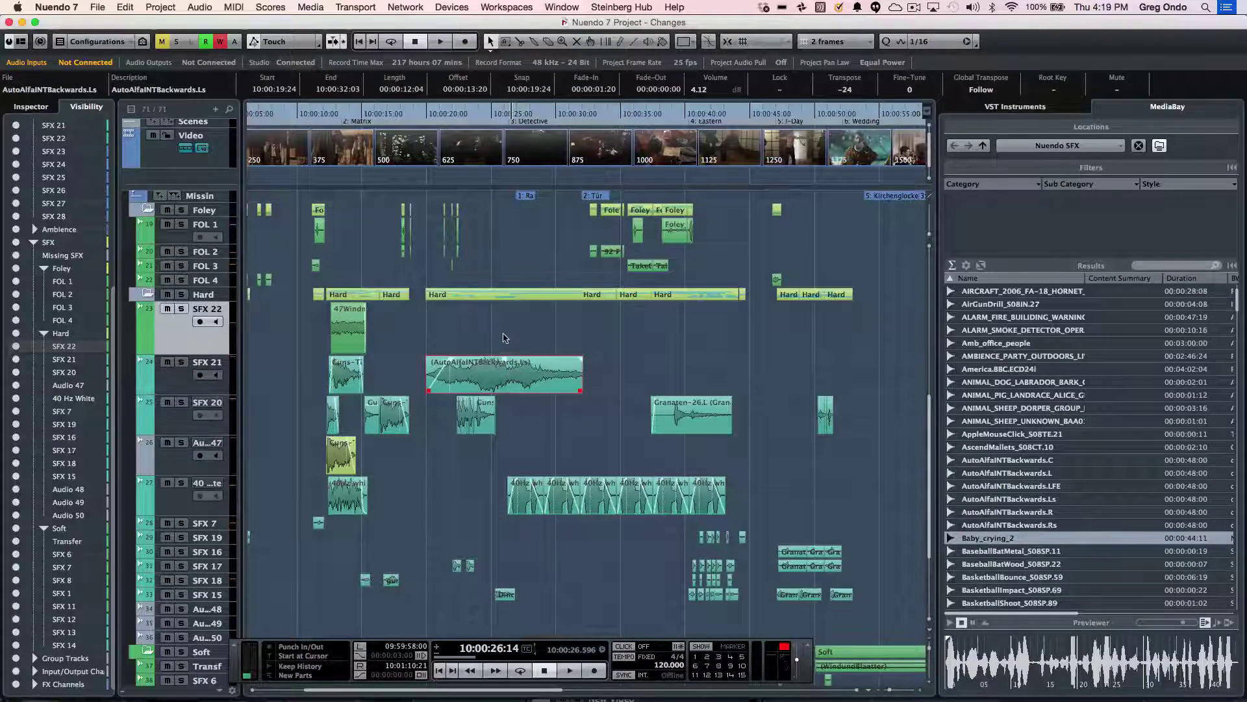
pyautogui.click(495, 388)
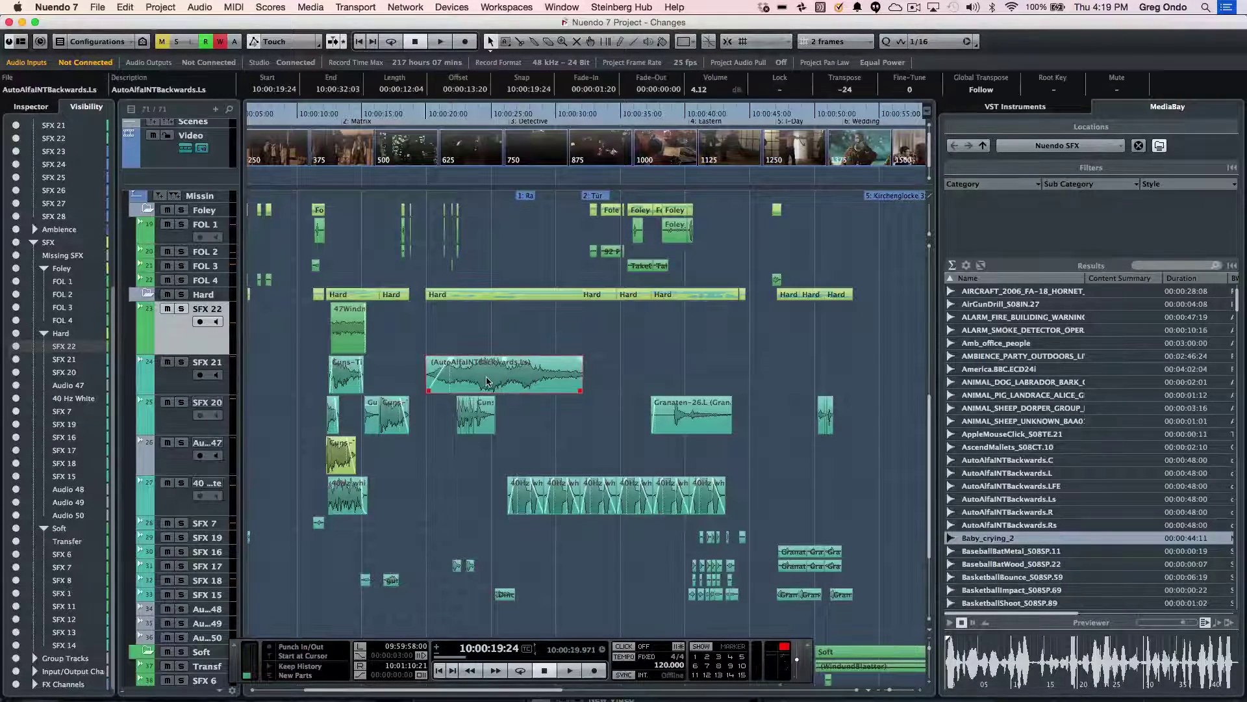
pyautogui.rightClick(490, 379)
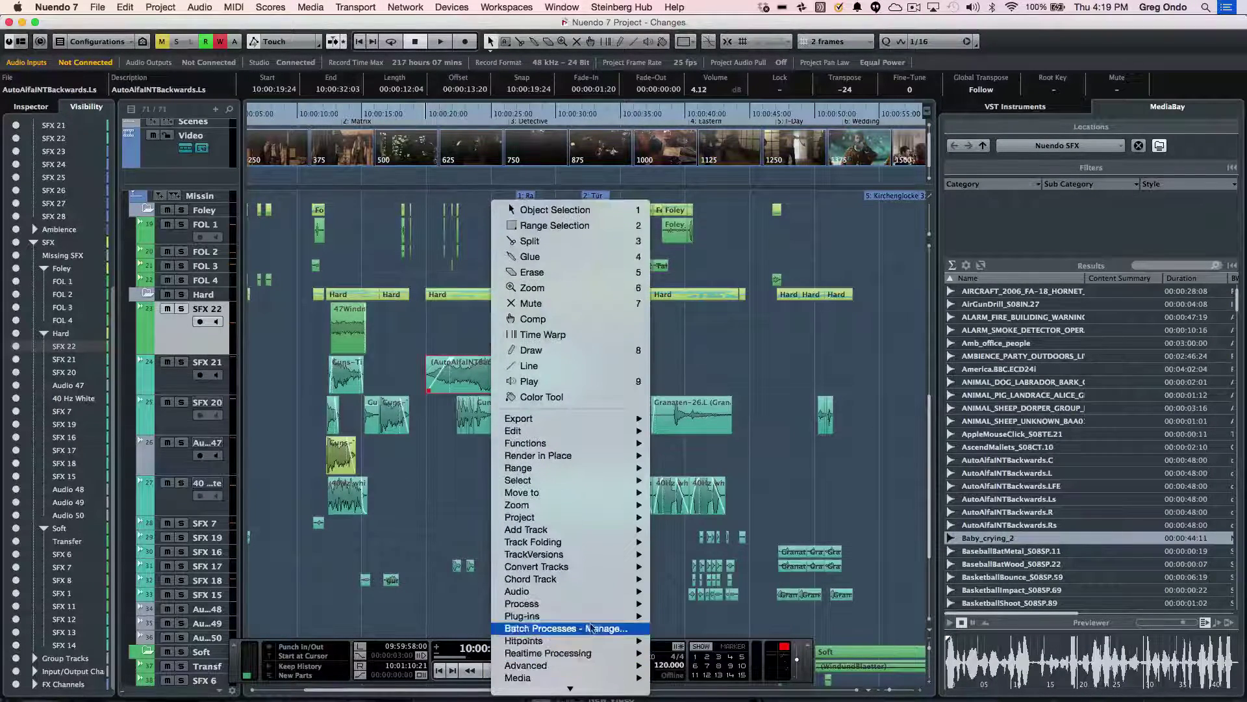
pyautogui.moveTo(609, 605)
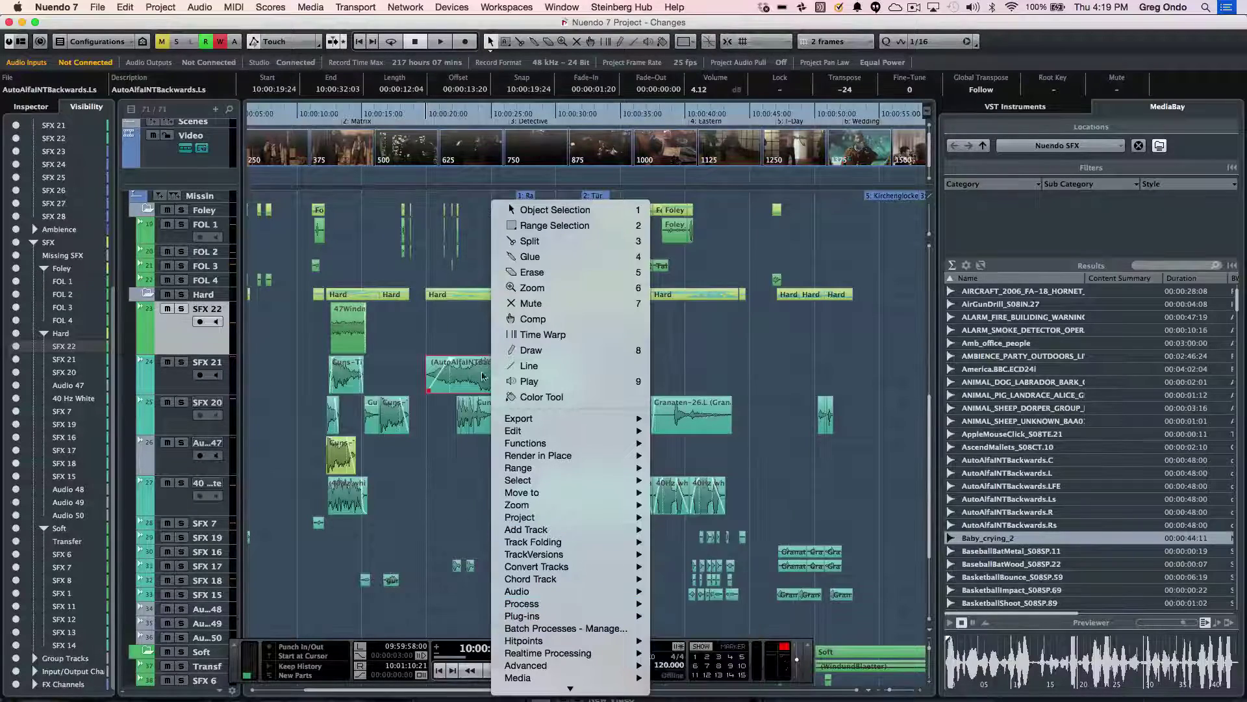
pyautogui.click(461, 336)
# Range-select the middle of the AutoAlfaINTBackwards.Ls event on SFX 21, from 10:00:23:12 to 10:00:27:18.
pyautogui.rightClick(473, 367)
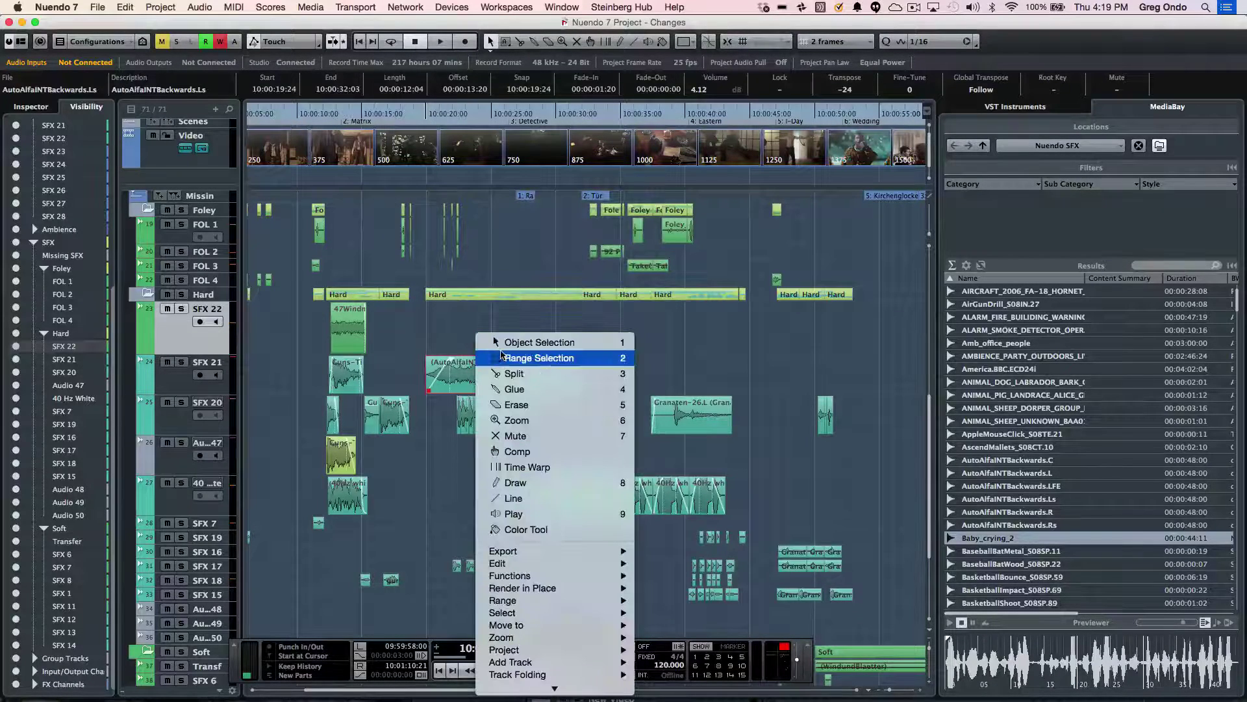
pyautogui.click(540, 357)
pyautogui.moveTo(510, 358); pyautogui.dragTo(528, 376)
# Process the selected range with a Fade Out using an S-shaped curve, with extra raised points at the middle and in the second half.
pyautogui.rightClick(514, 370)
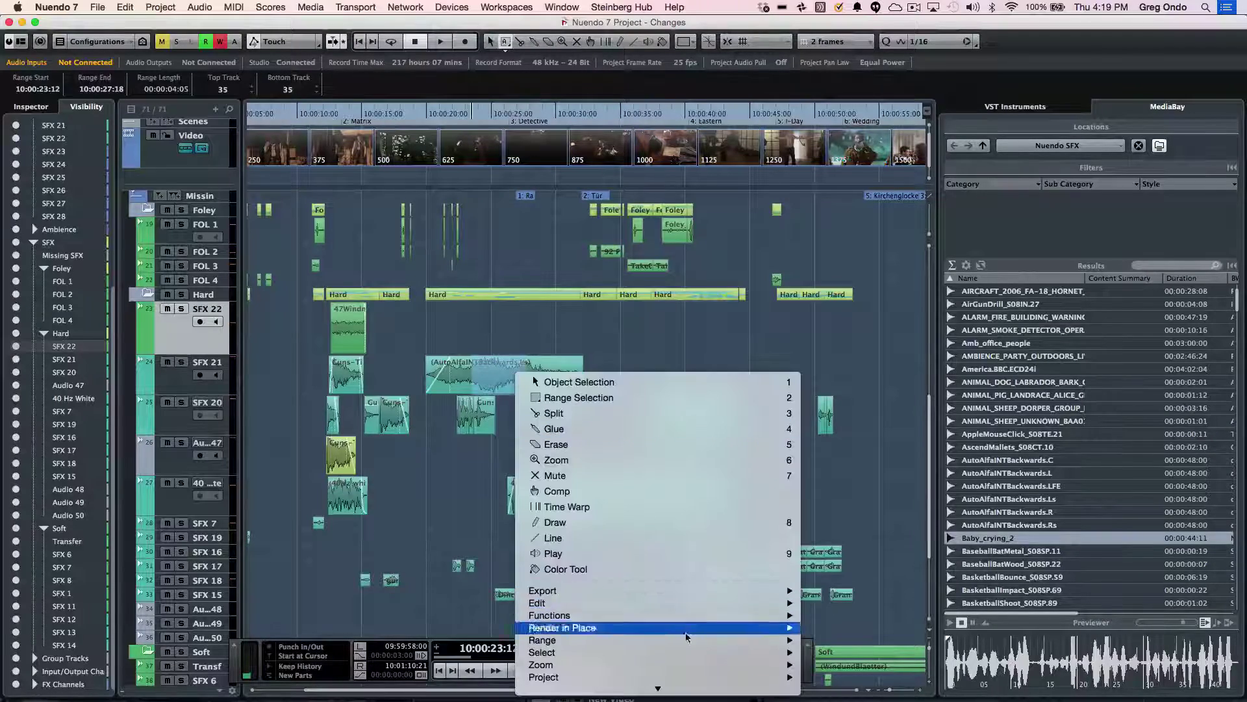
pyautogui.moveTo(747, 599)
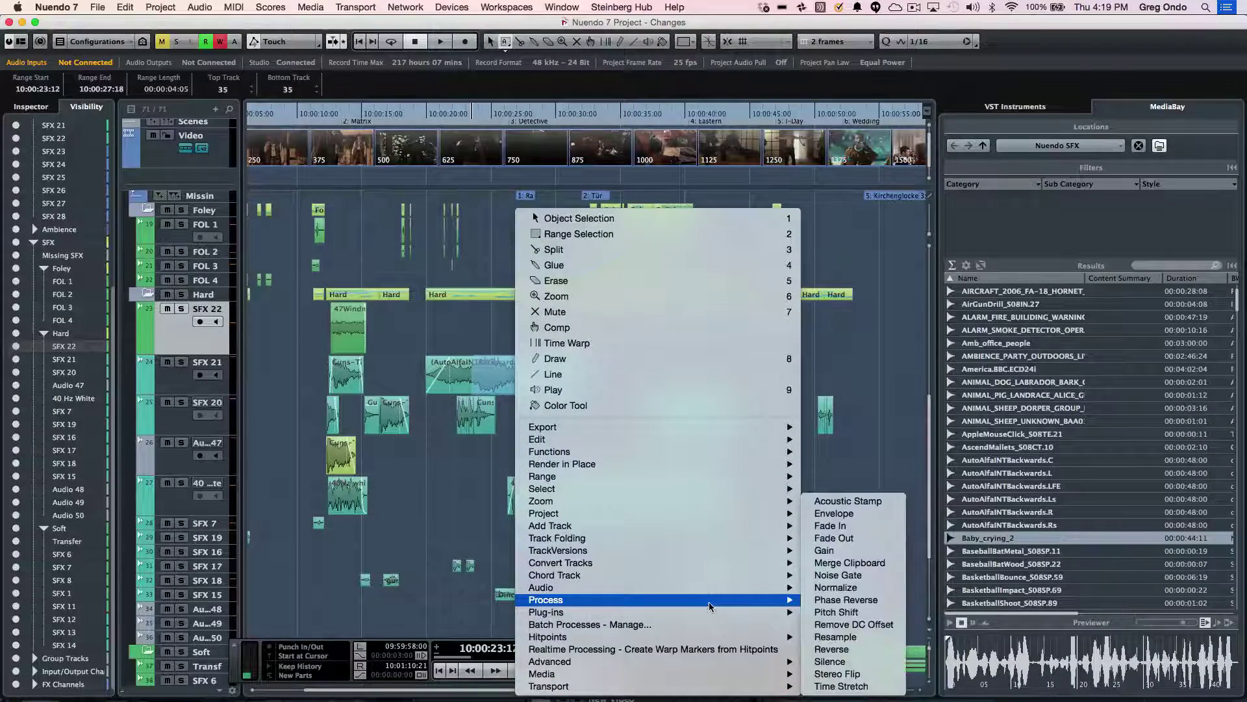
pyautogui.click(864, 545)
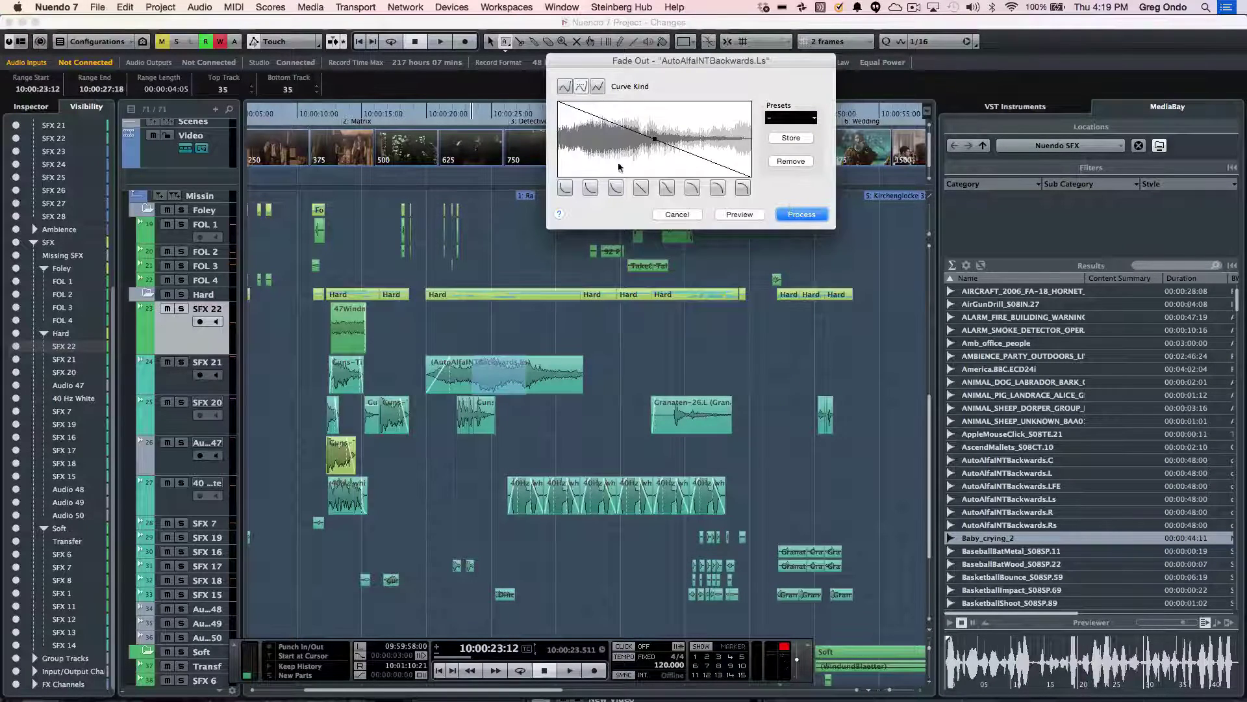
pyautogui.click(666, 189)
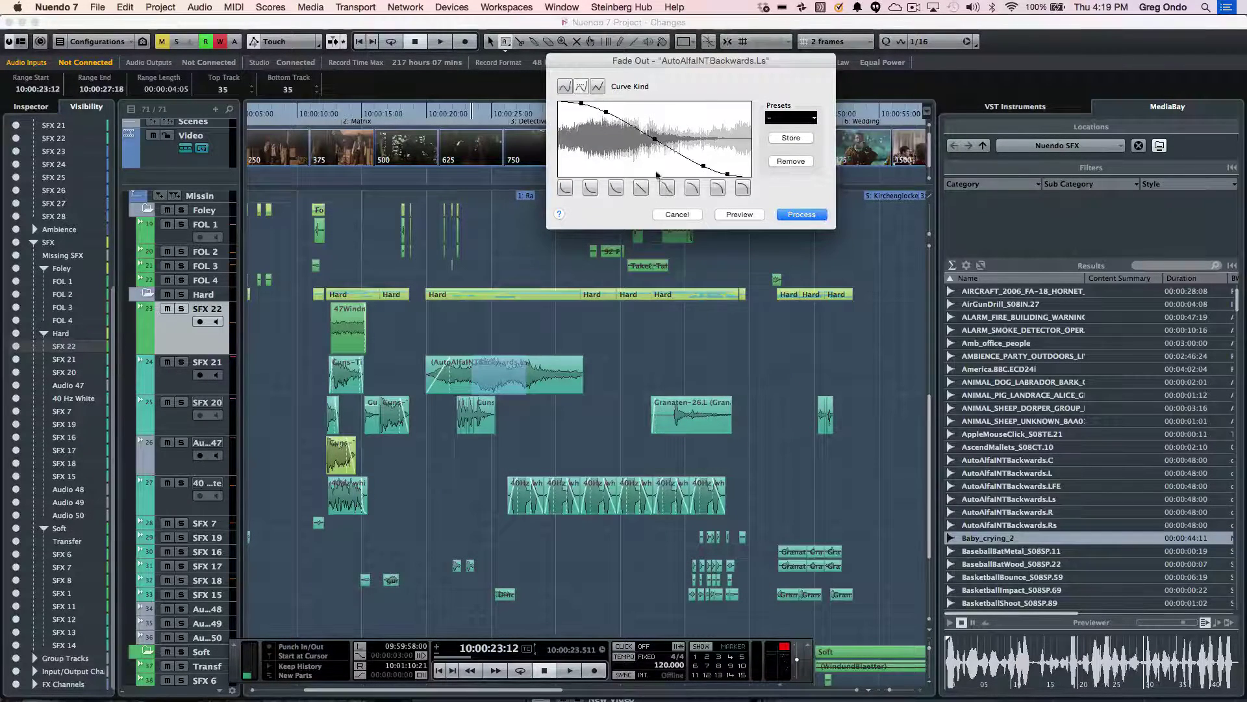
pyautogui.moveTo(657, 143); pyautogui.dragTo(658, 117)
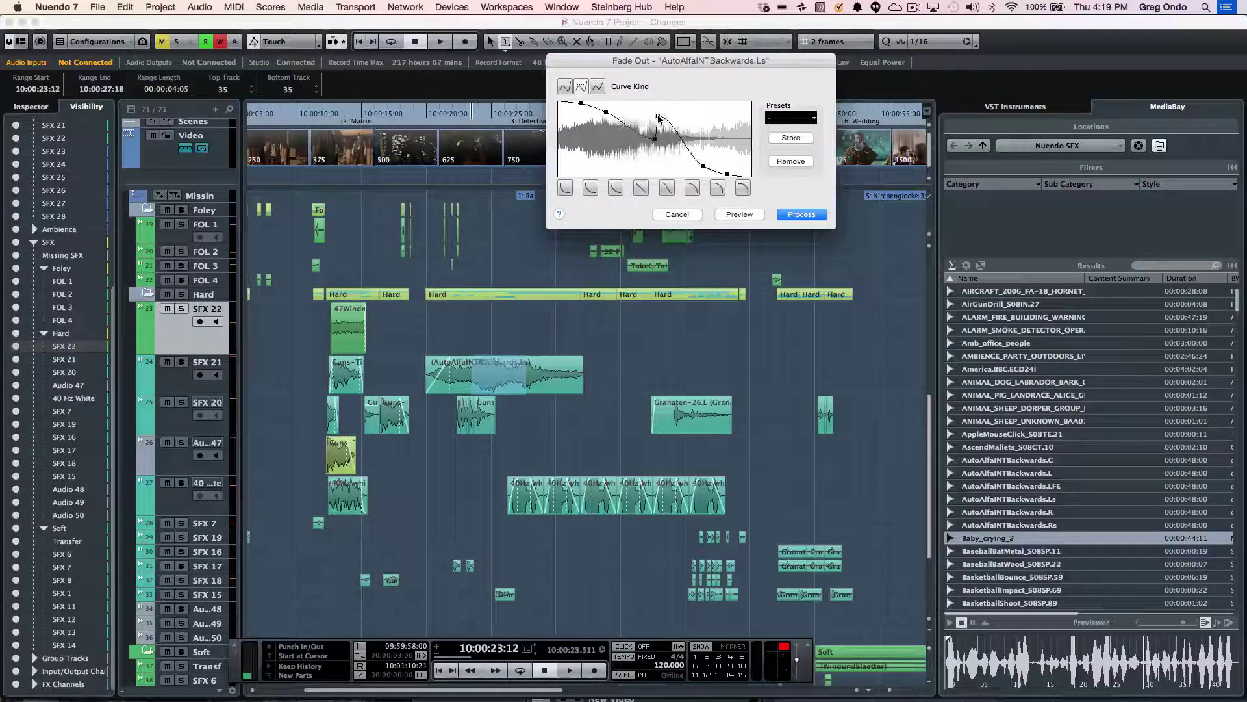
pyautogui.click(704, 139)
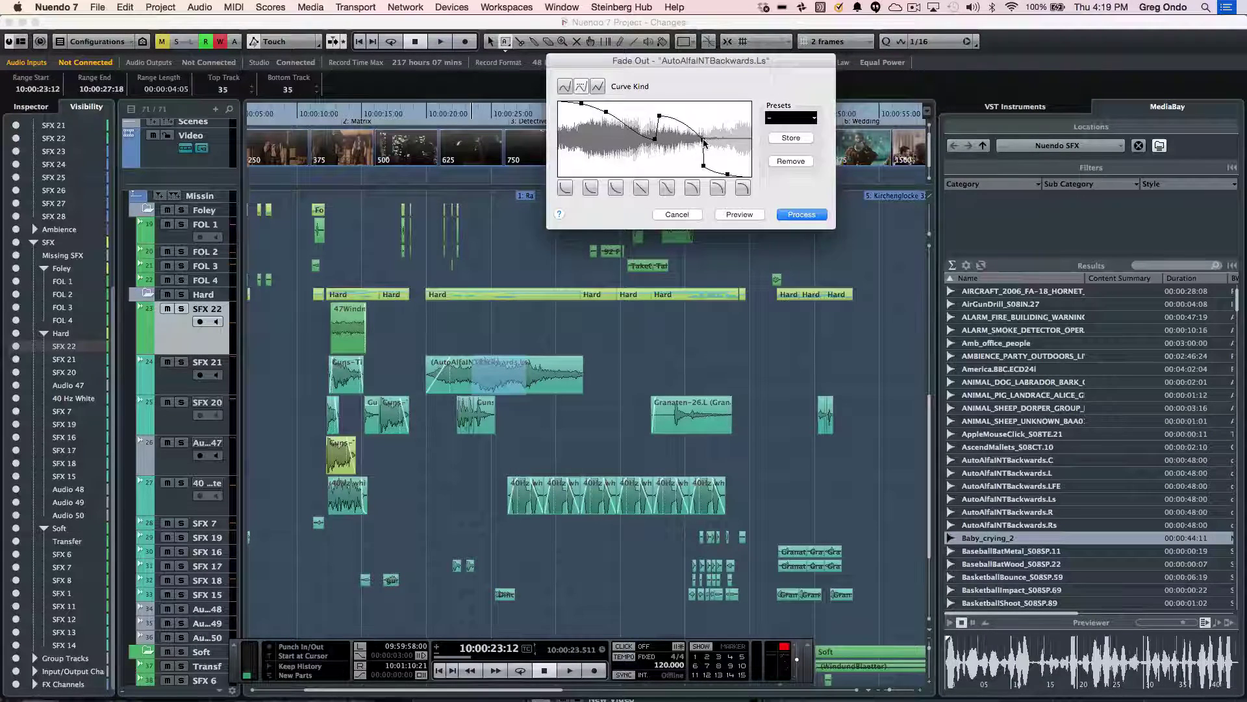
pyautogui.click(803, 214)
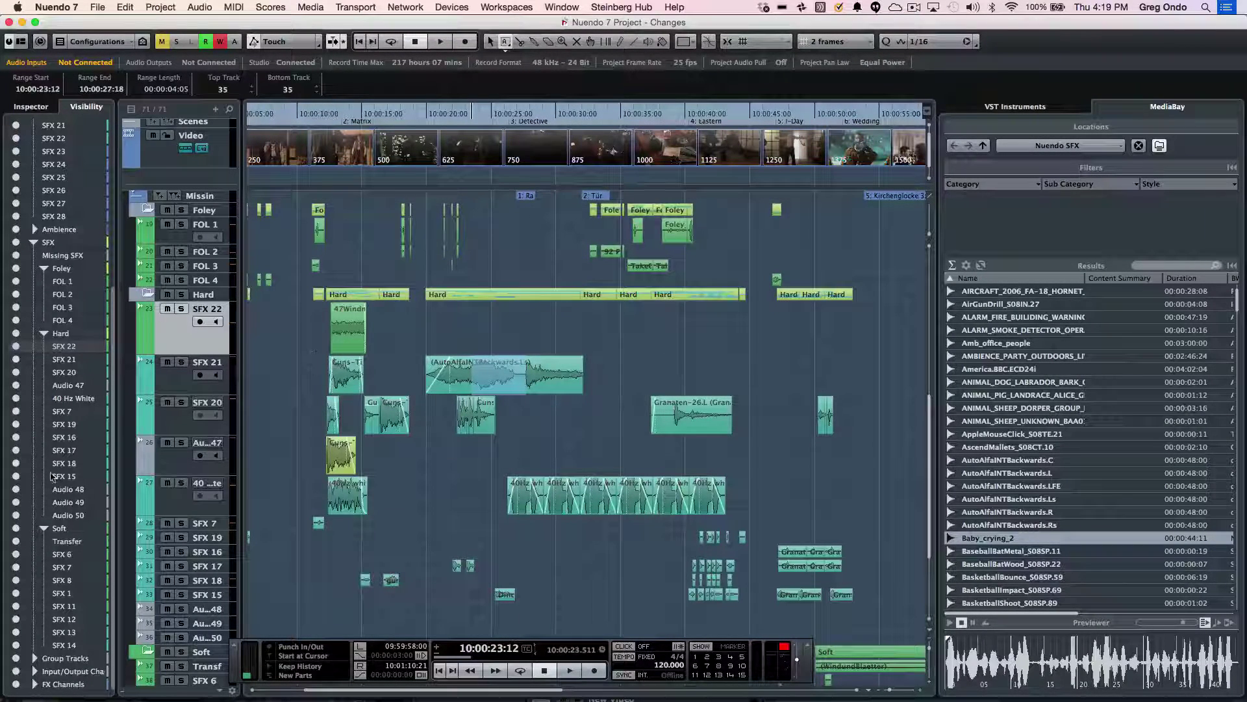
# Reverse the audio in the selected range of the AutoAlfaINTBackwards.Ls event.
pyautogui.rightClick(502, 367)
pyautogui.moveTo(642, 640)
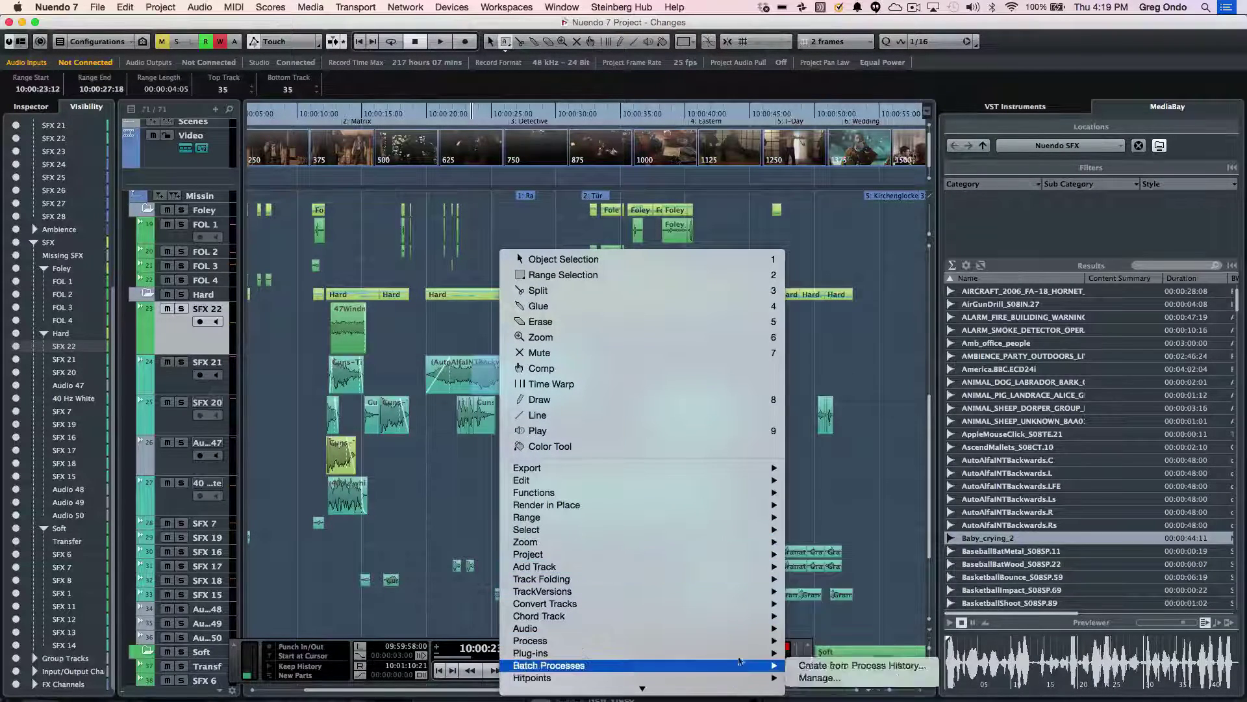
pyautogui.moveTo(742, 652)
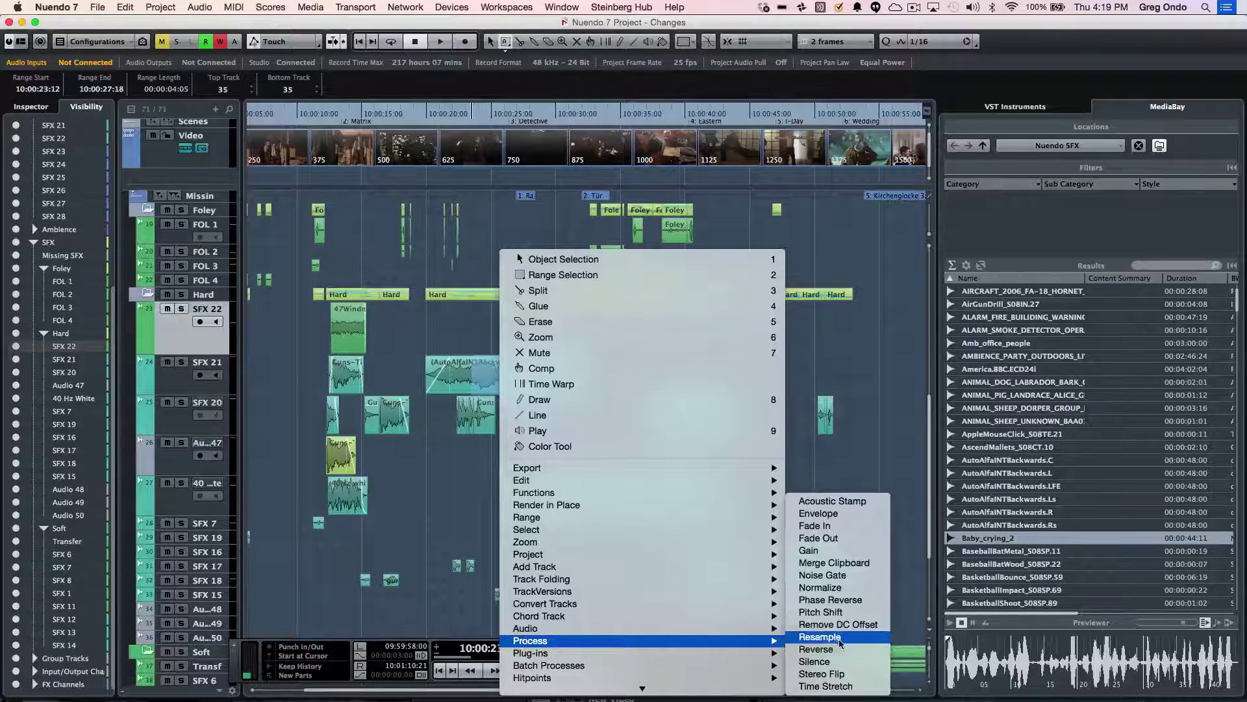
pyautogui.click(838, 640)
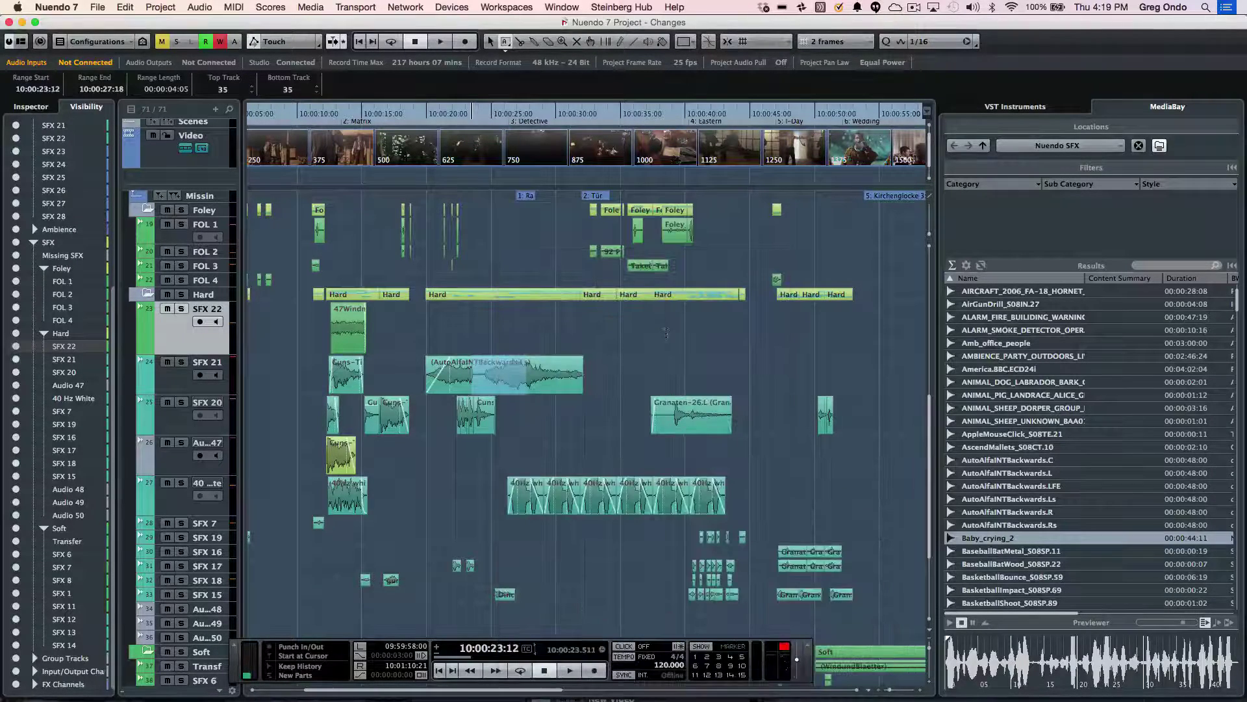
# Process the selected range of the AutoAlfaINTBackwards.Ls event with the Quadrafuzz v2 distortion plug-in, setting the second band to Tube.
pyautogui.rightClick(499, 373)
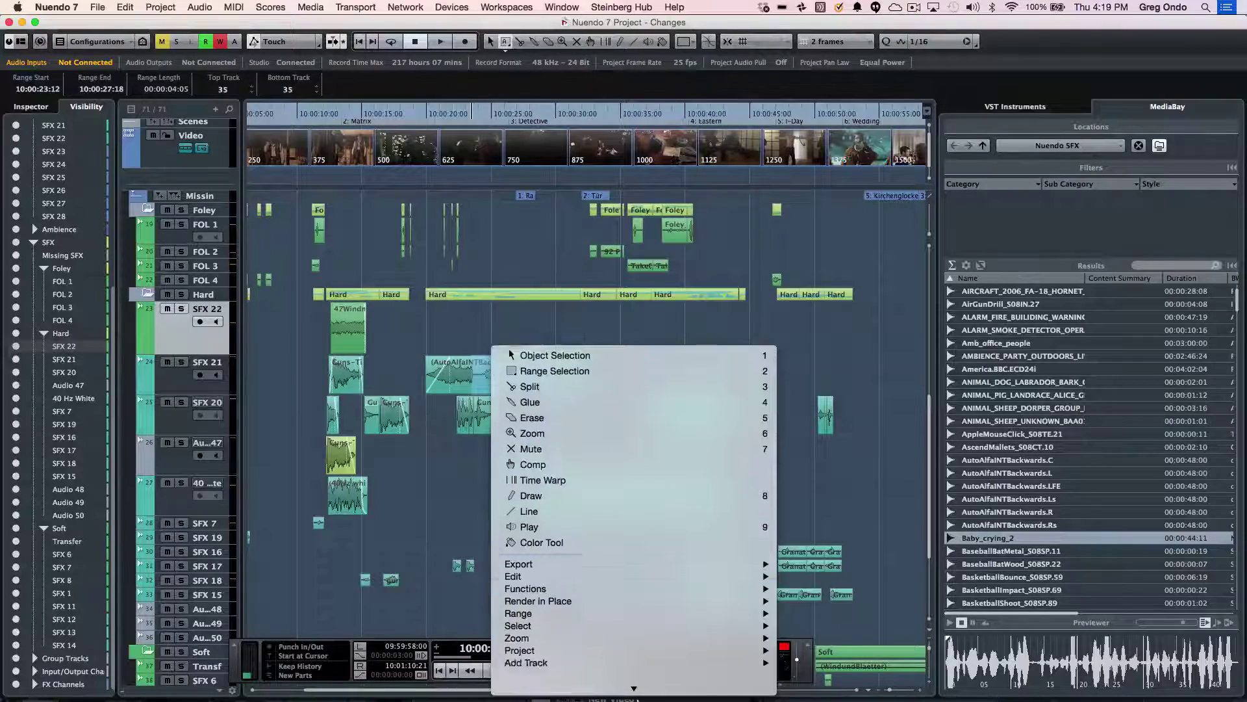
pyautogui.moveTo(680, 612)
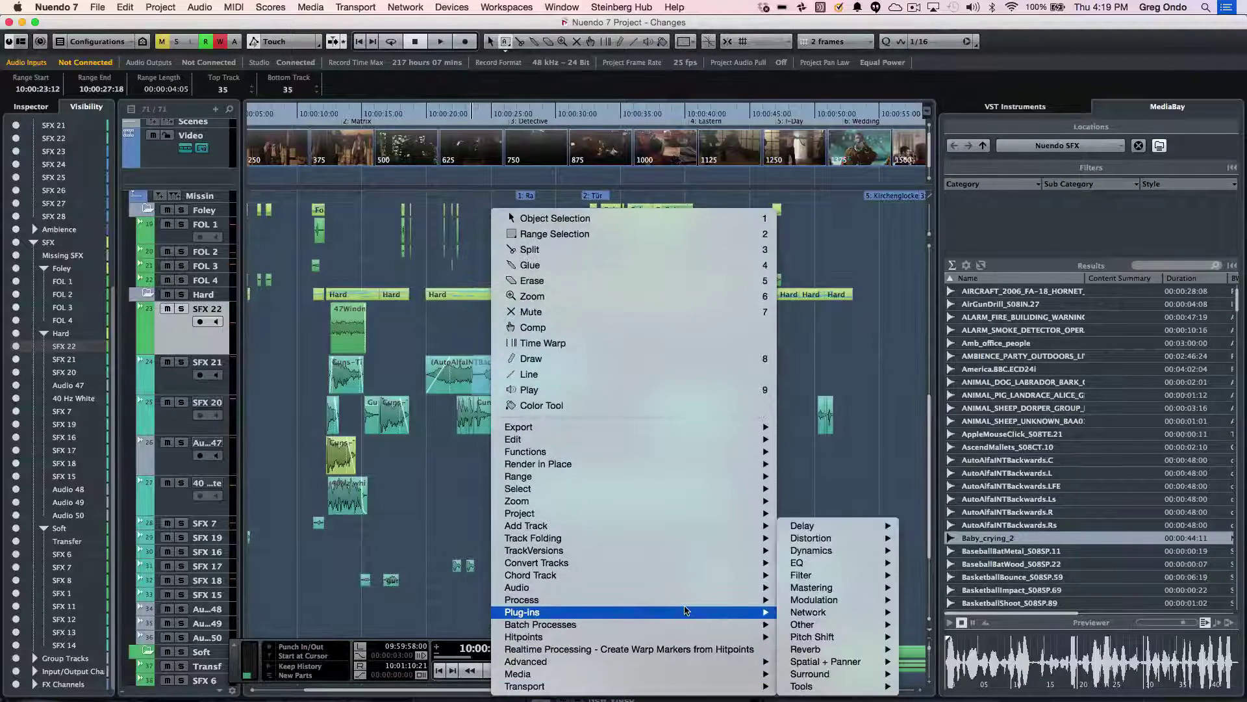
pyautogui.moveTo(894, 549)
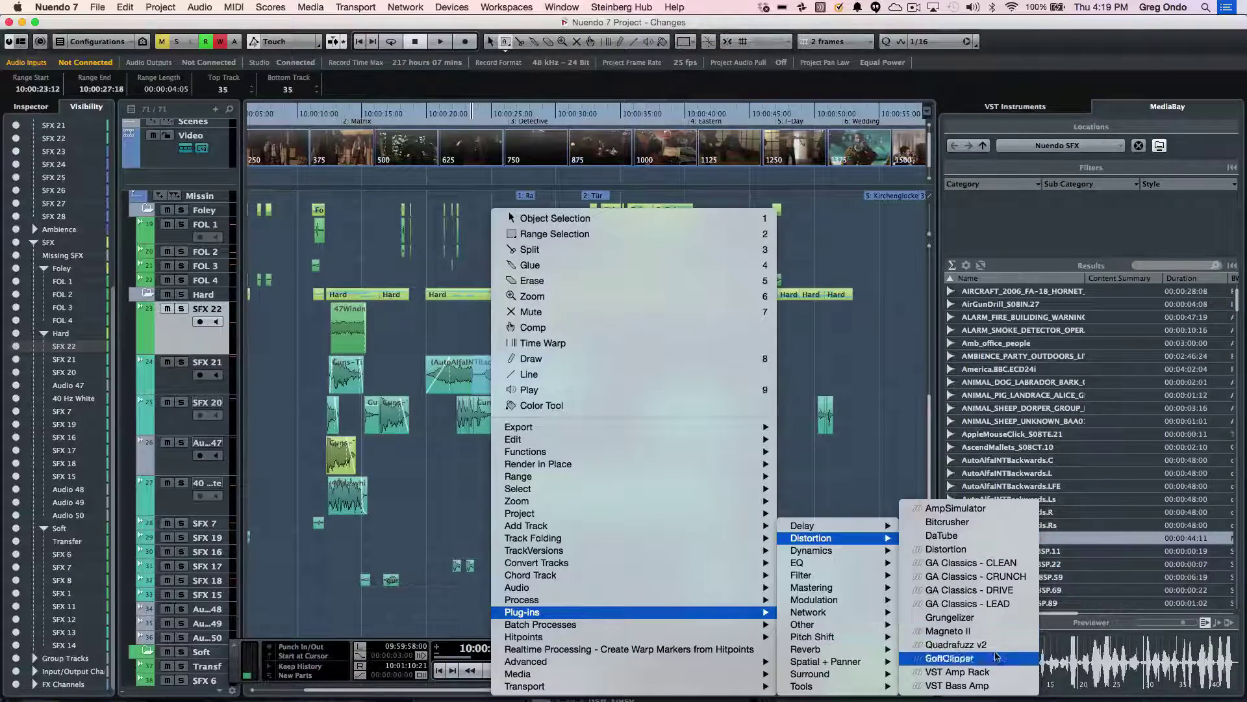
pyautogui.click(995, 656)
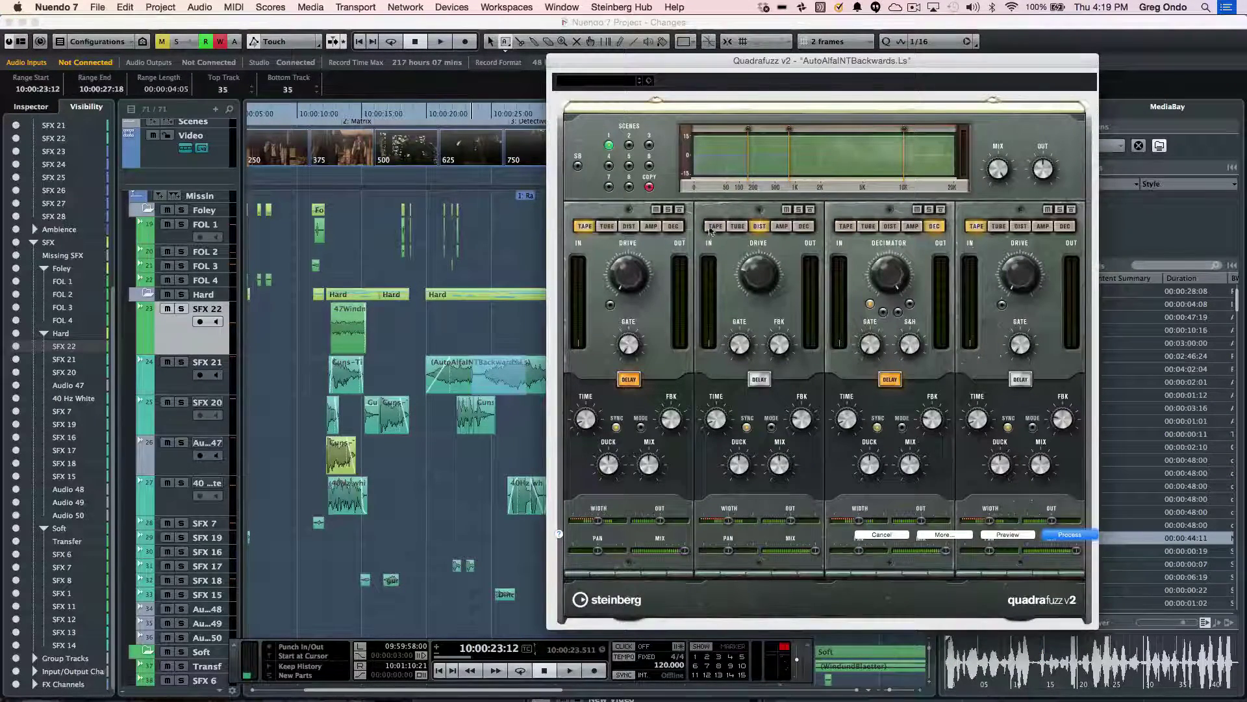
pyautogui.click(737, 226)
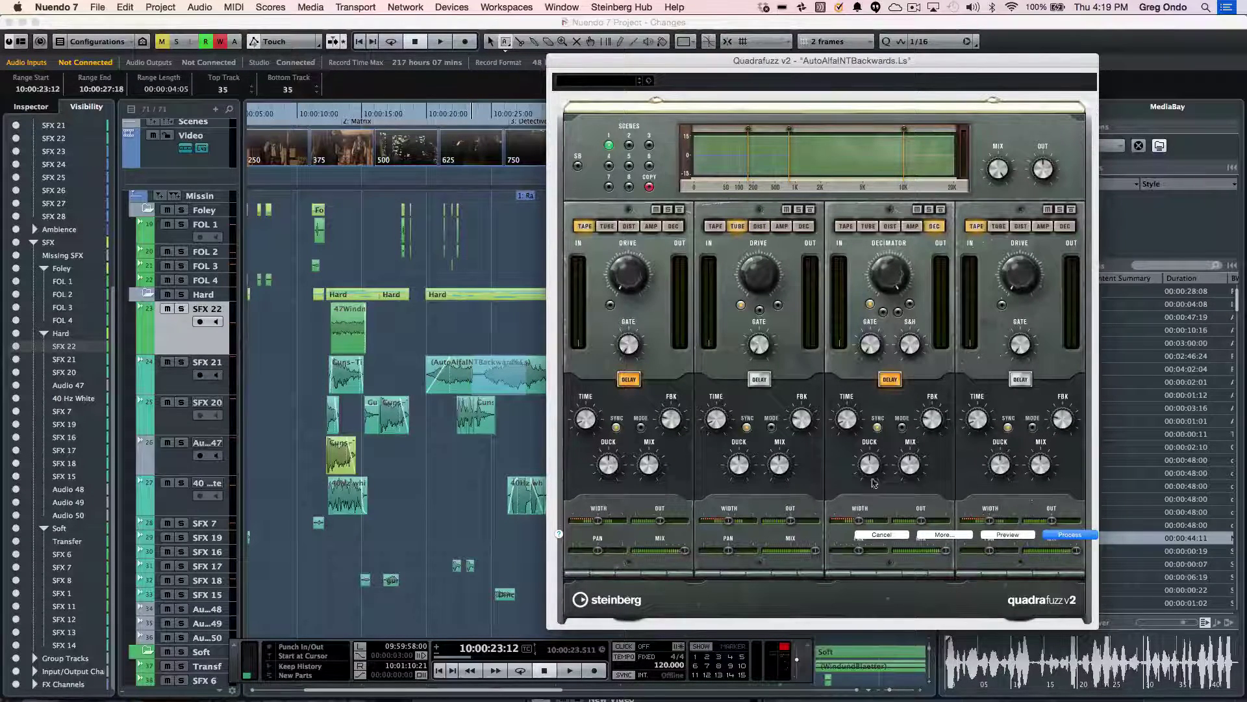
pyautogui.click(1060, 535)
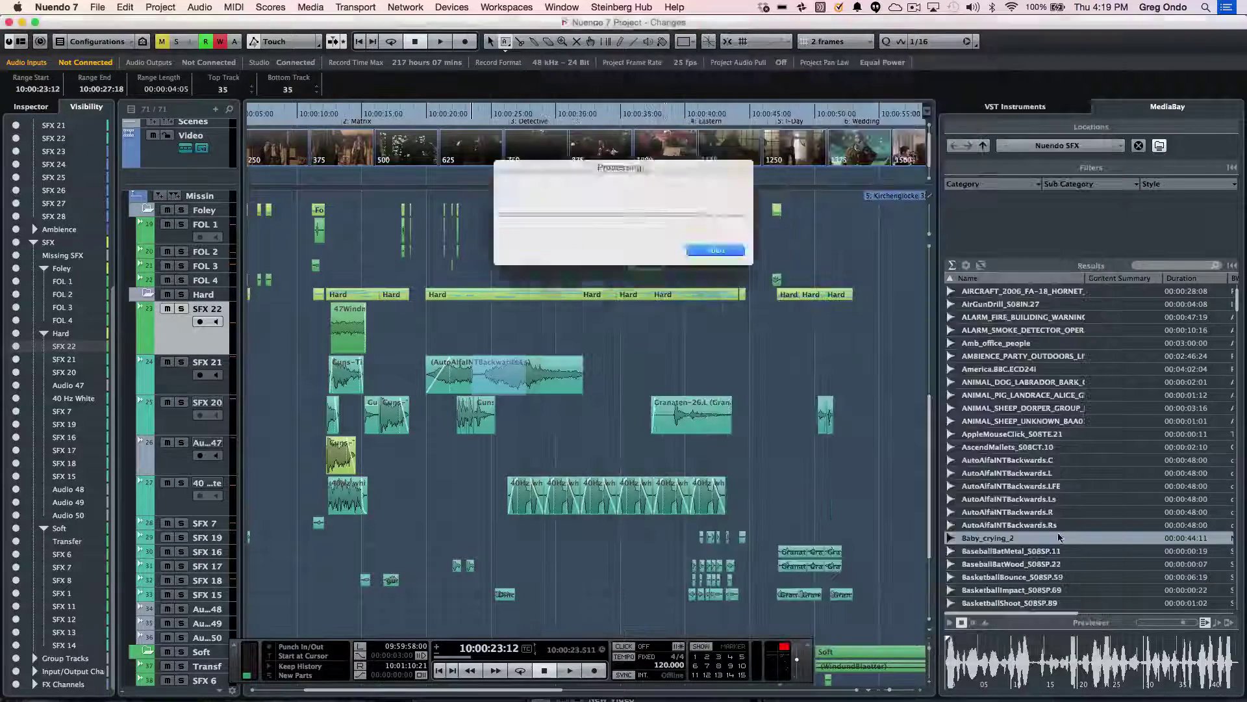
# Pitch-shift the selected range using an envelope with an earlier, higher first peak, an added dip and small peak after it, and fine-tune 26.
pyautogui.rightClick(508, 362)
pyautogui.moveTo(658, 627)
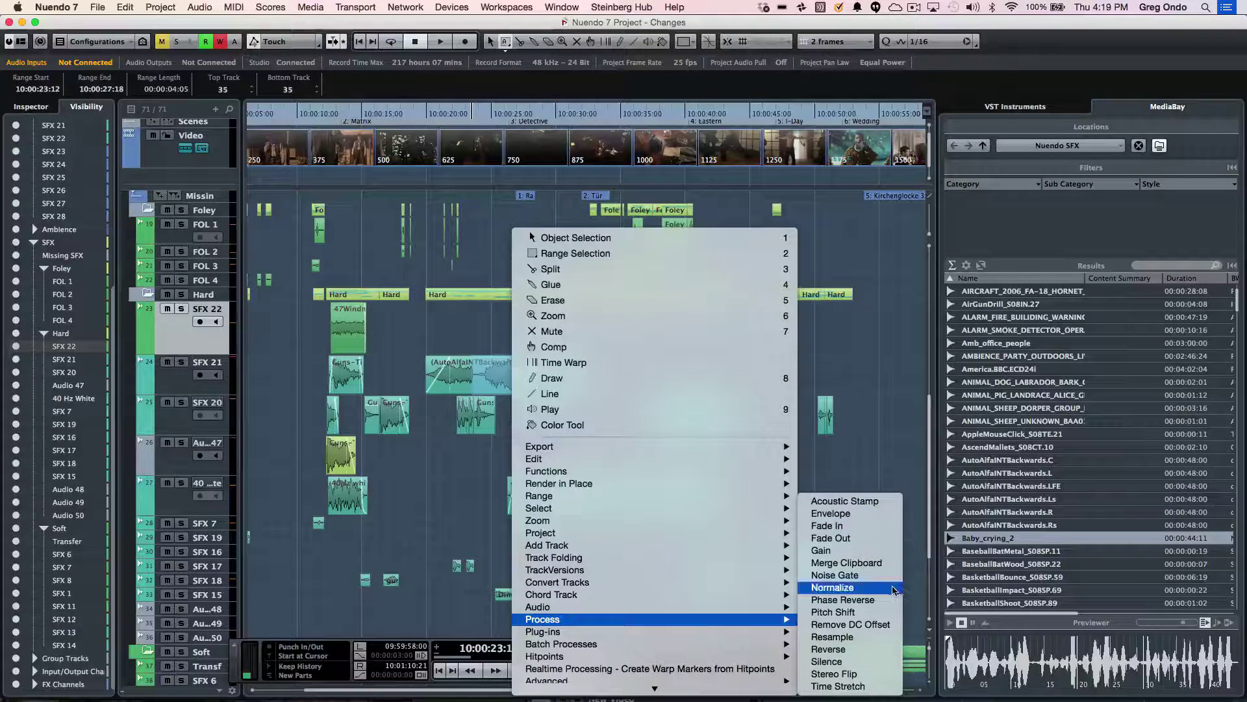
pyautogui.click(833, 611)
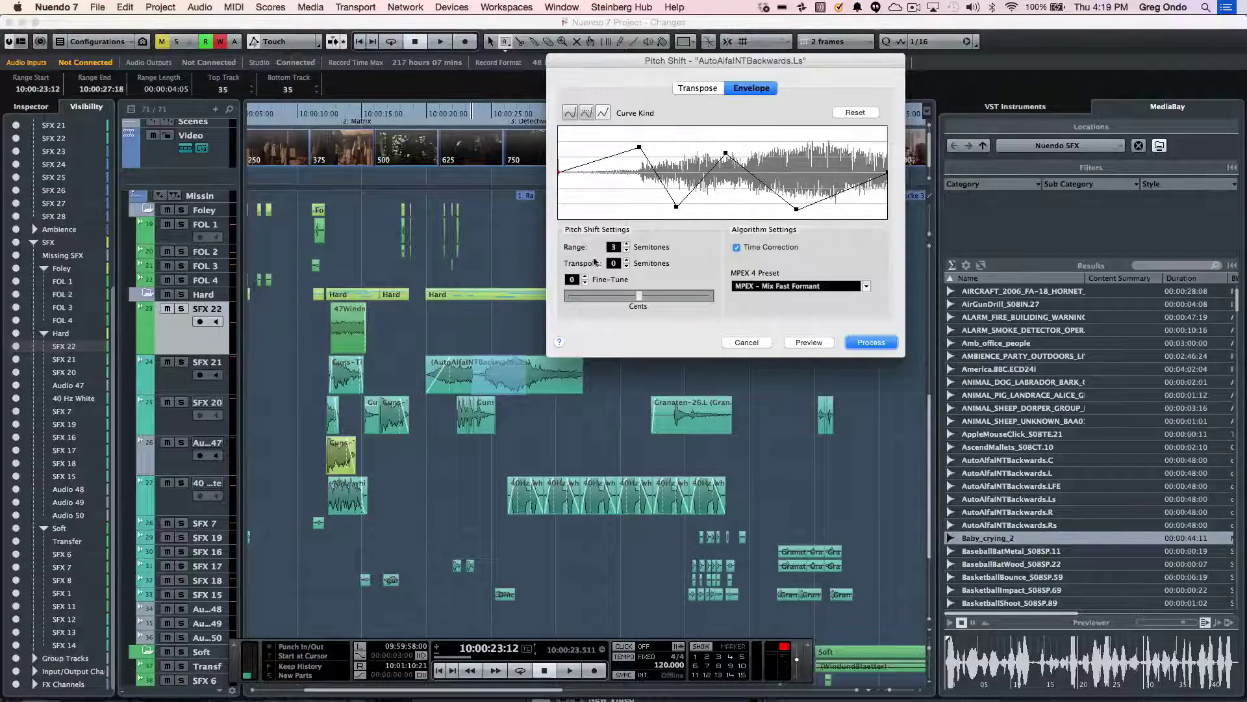
pyautogui.click(697, 88)
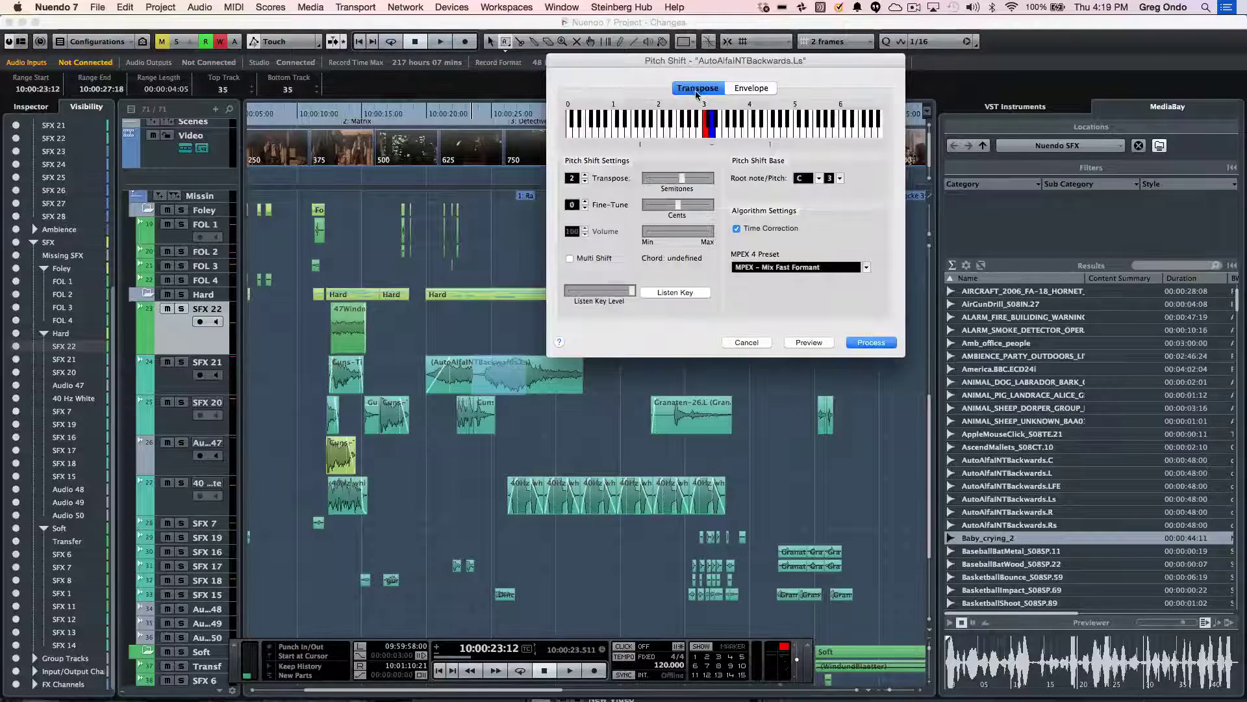
pyautogui.click(751, 87)
pyautogui.moveTo(651, 151); pyautogui.dragTo(613, 138)
pyautogui.moveTo(650, 175)
pyautogui.mouseDown()
pyautogui.moveTo(638, 188)
pyautogui.moveTo(664, 168)
pyautogui.mouseUp()
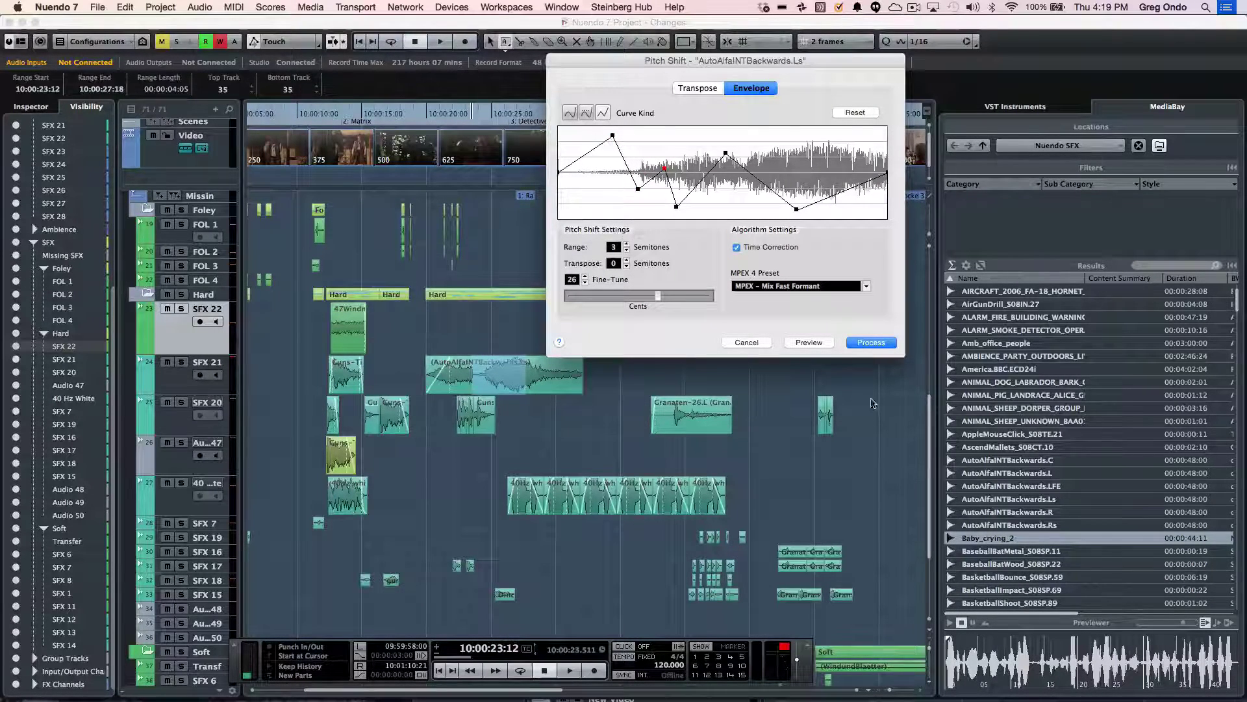
pyautogui.click(871, 343)
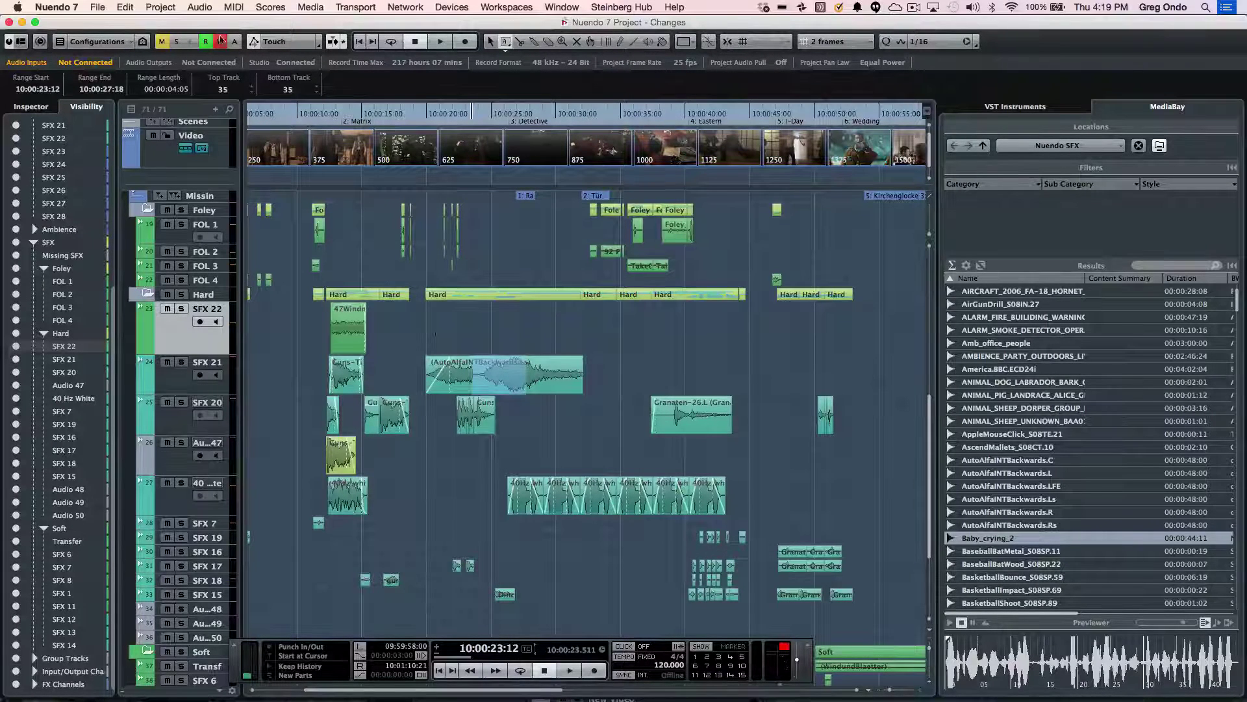
# Remove the Reverse process from the AutoAlfaINTBackwards.Ls event's offline process history.
pyautogui.click(199, 8)
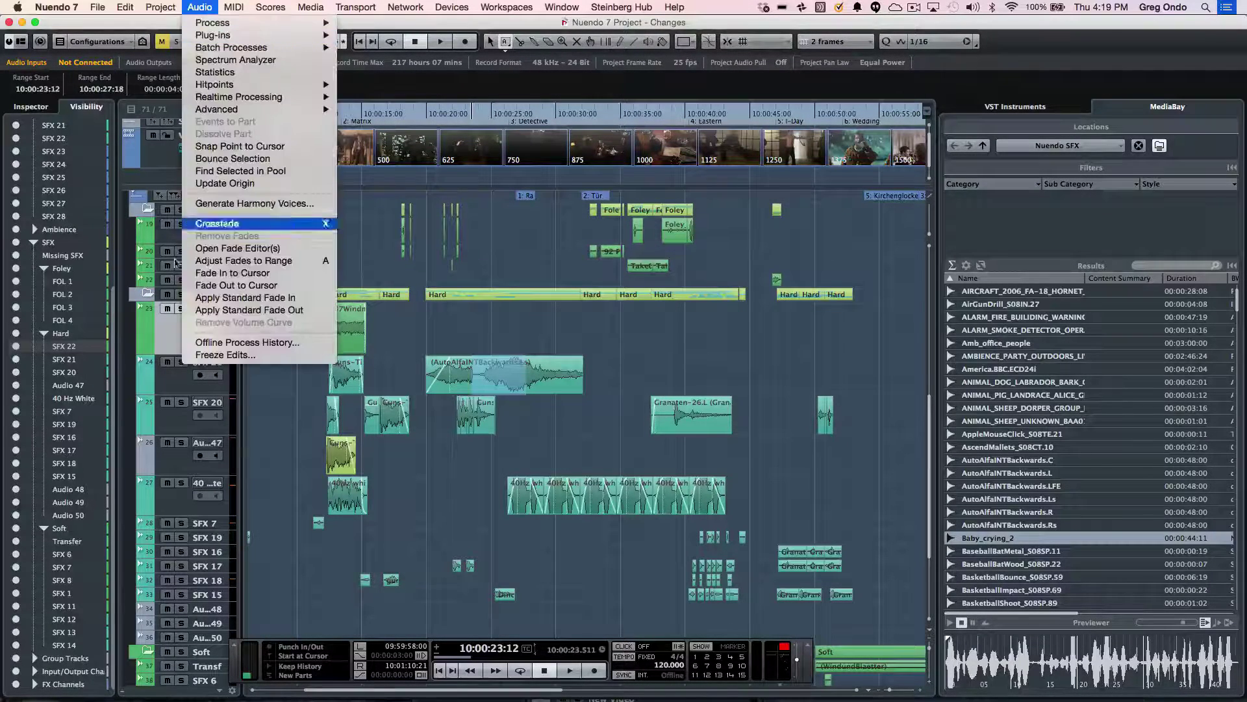
pyautogui.click(224, 342)
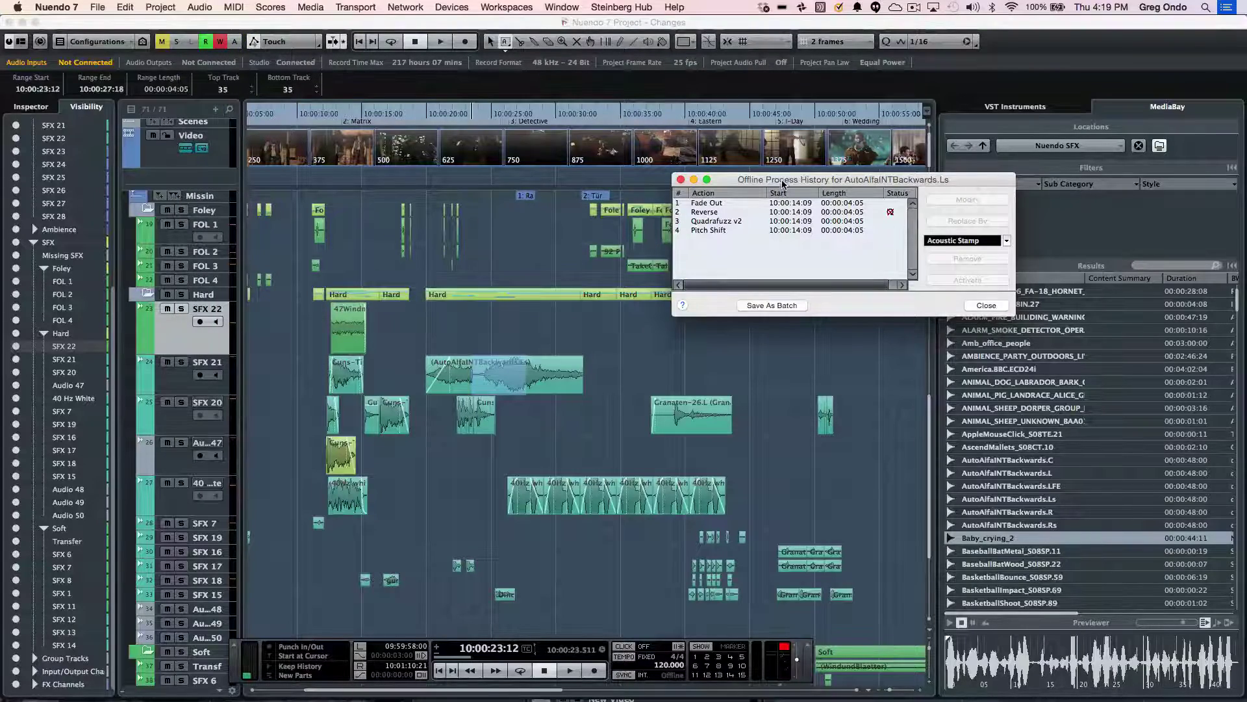
pyautogui.moveTo(783, 184); pyautogui.dragTo(514, 199)
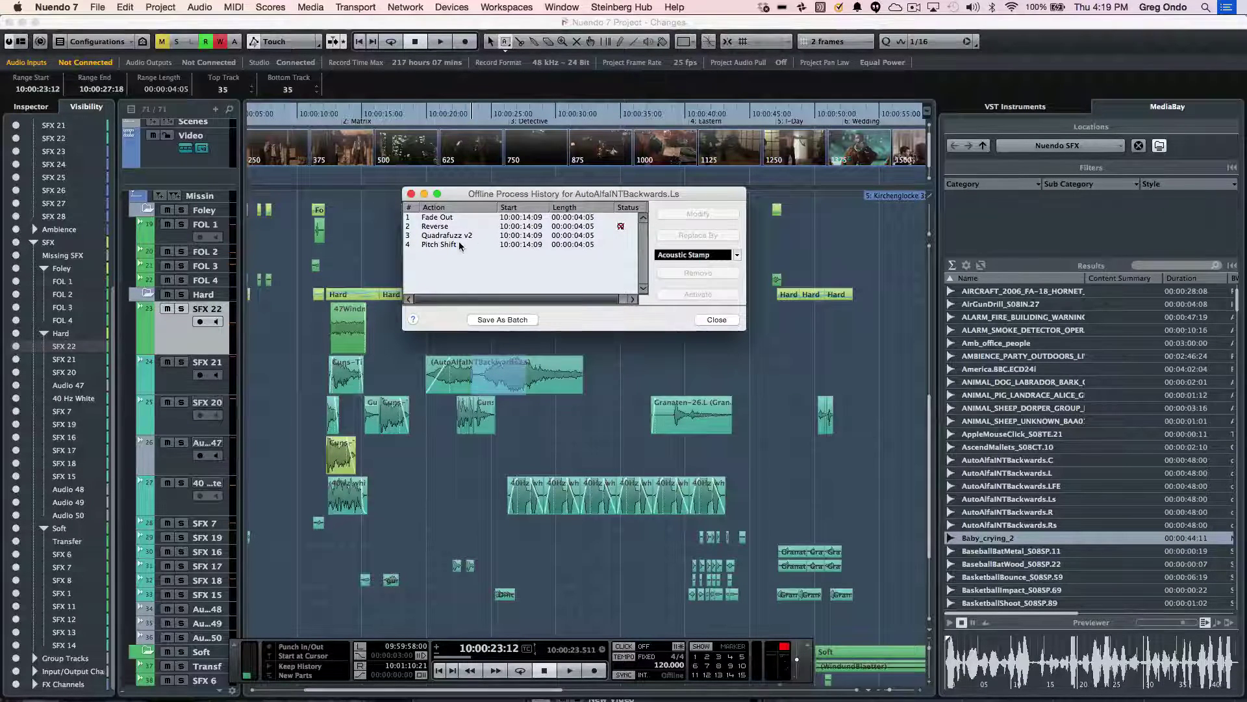
pyautogui.click(458, 226)
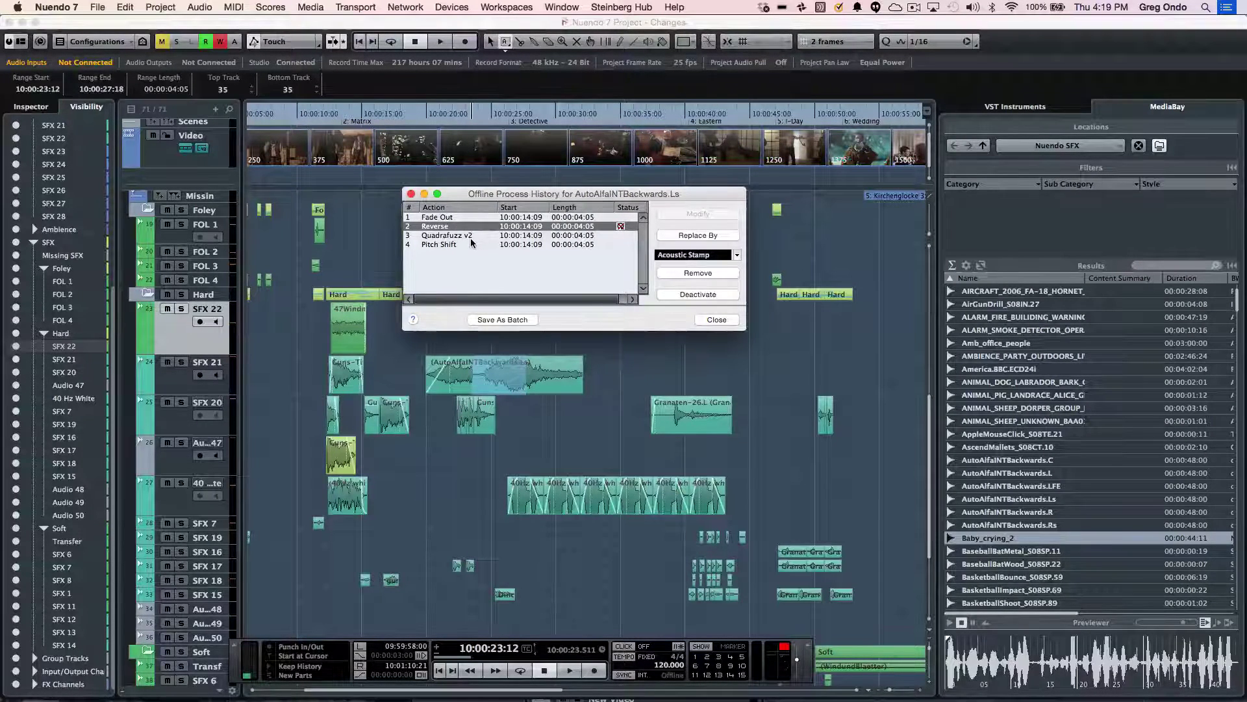
pyautogui.click(693, 273)
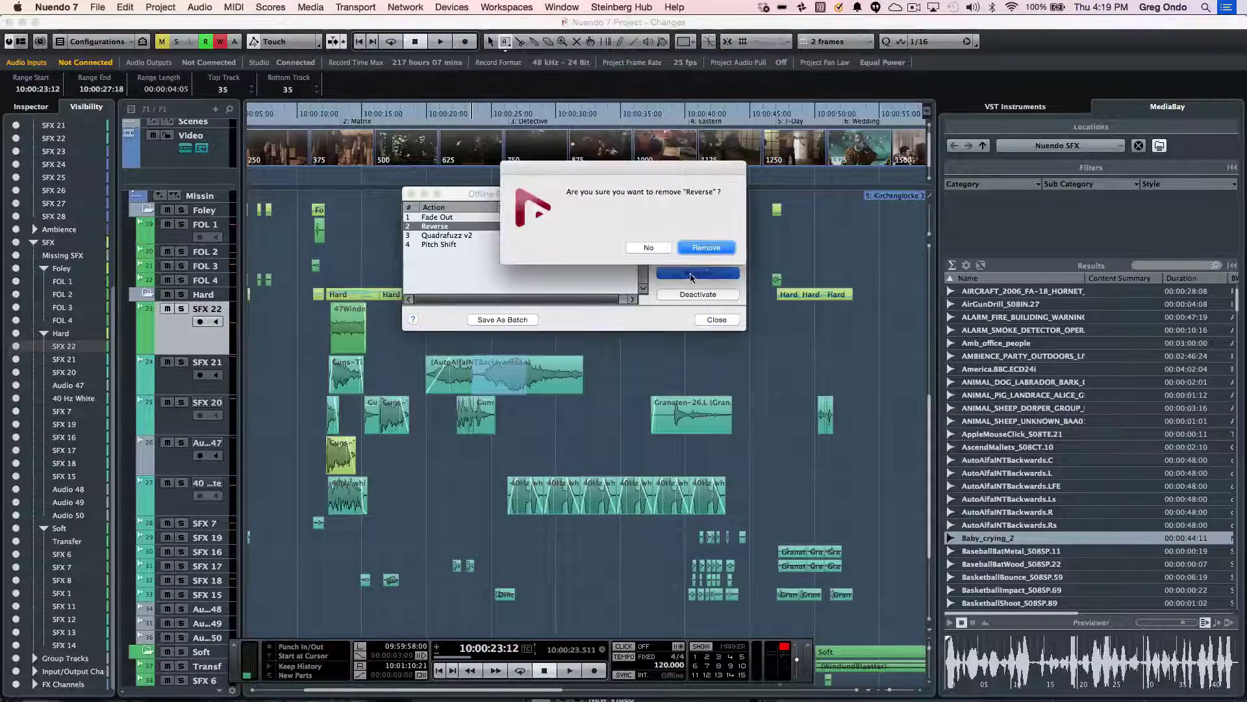
pyautogui.click(714, 249)
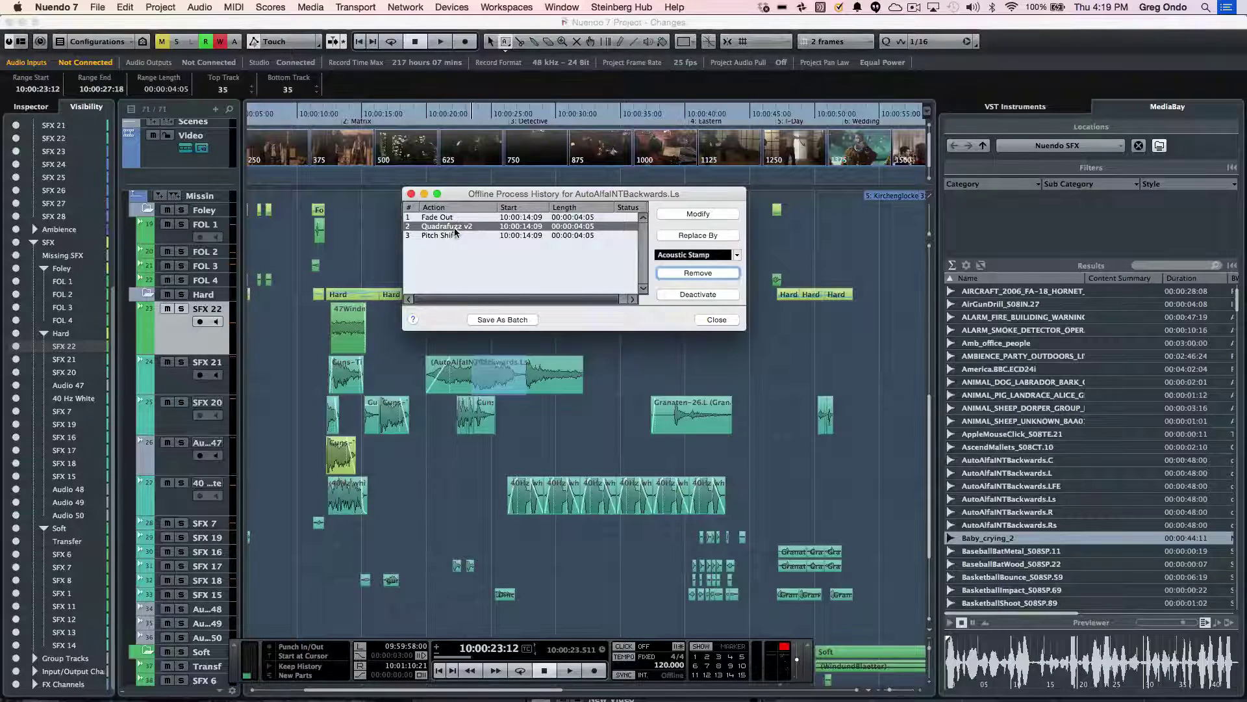
# Save the event's remaining offline processes as a batch process named "bom".
pyautogui.click(508, 319)
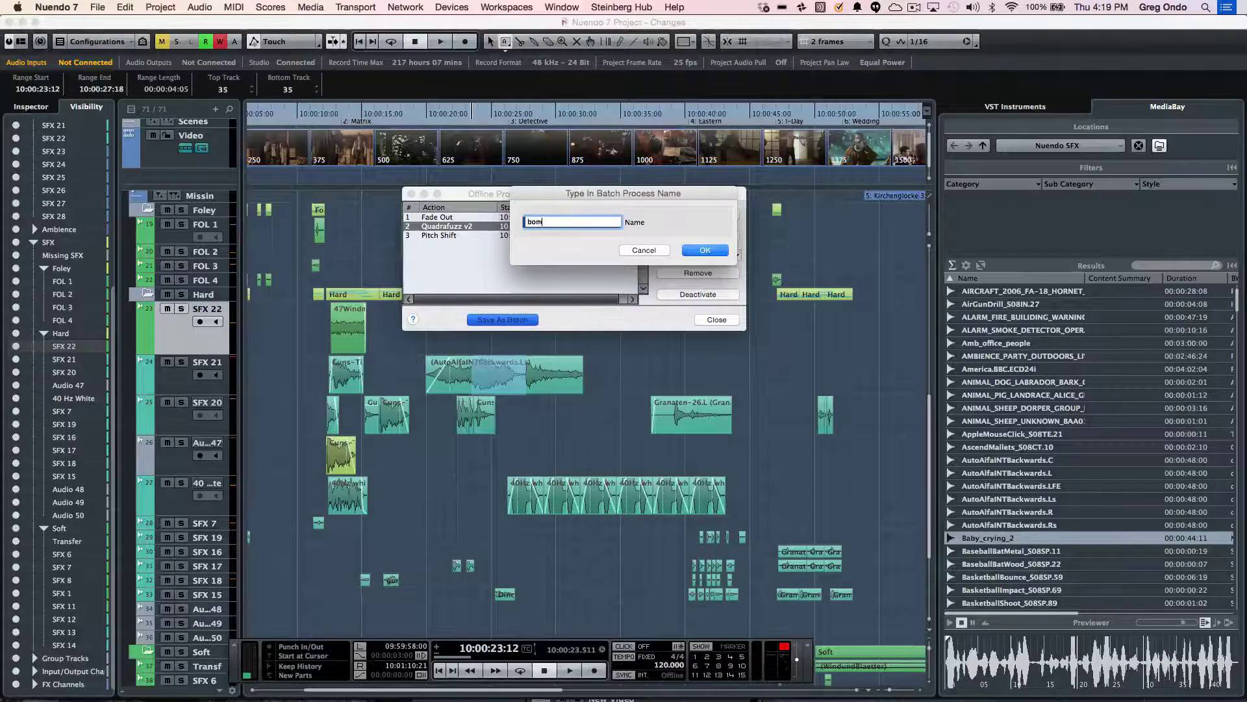
pyautogui.write('bom')
pyautogui.press('Return')
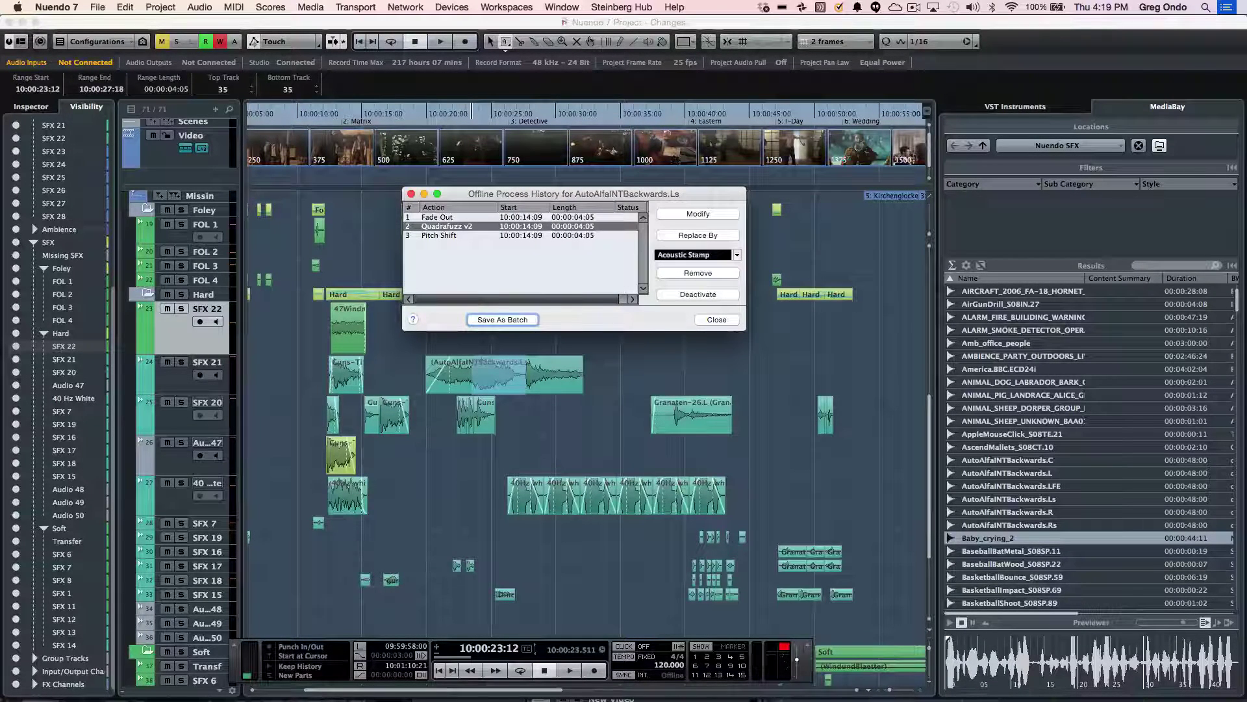